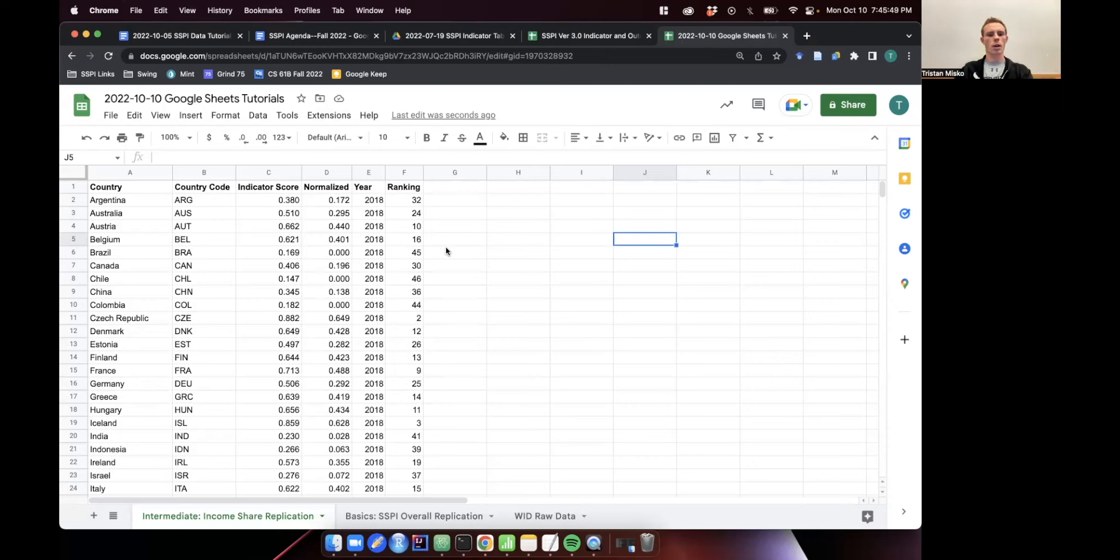
Look over the country rows, goalposts and summary-statistic labels on the Intermediate: Income Share Replication sheet.
left_click(448, 226)
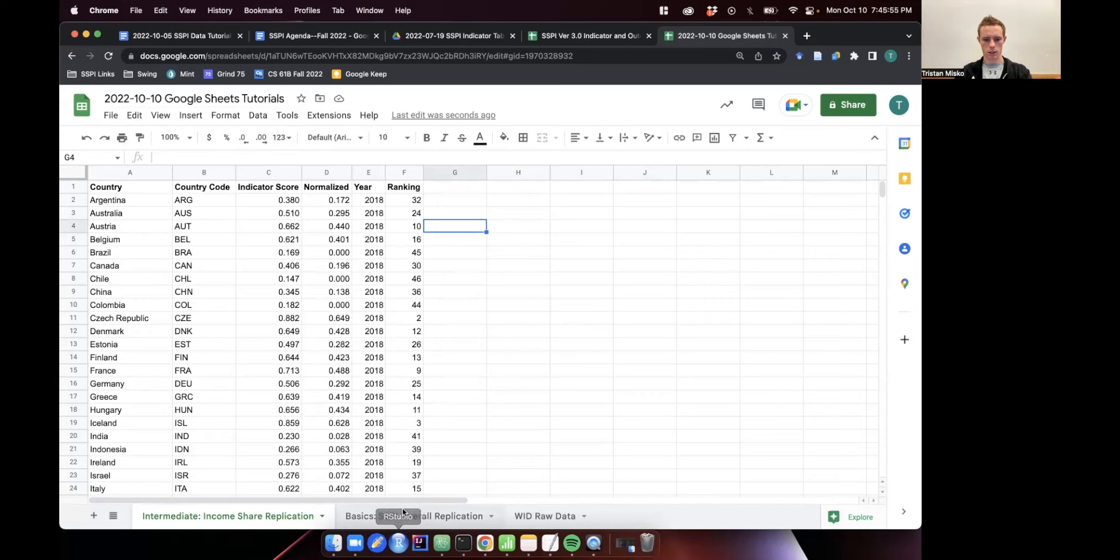
left_click(398, 516)
left_click(224, 516)
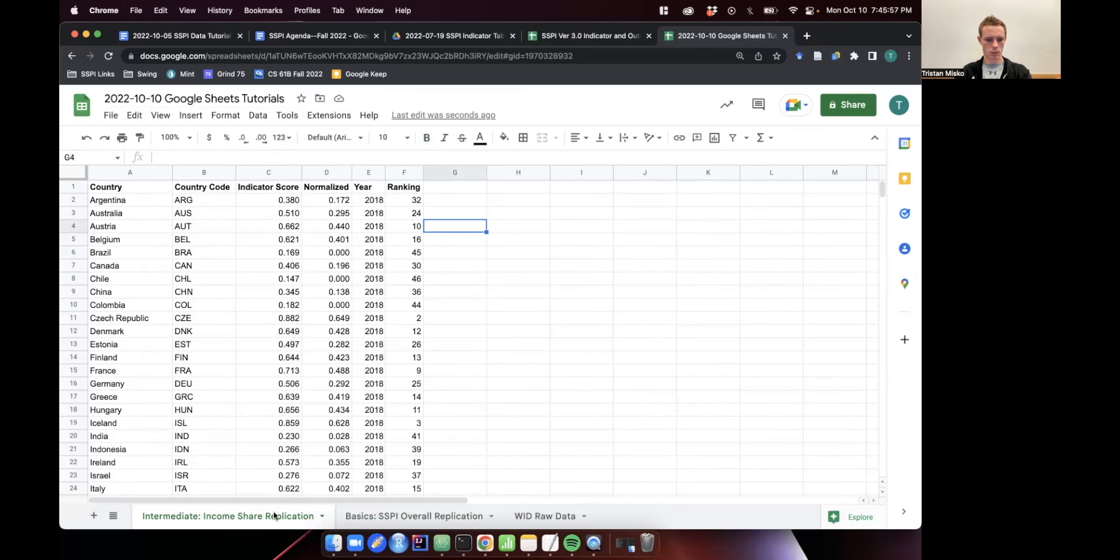
left_click(544, 202)
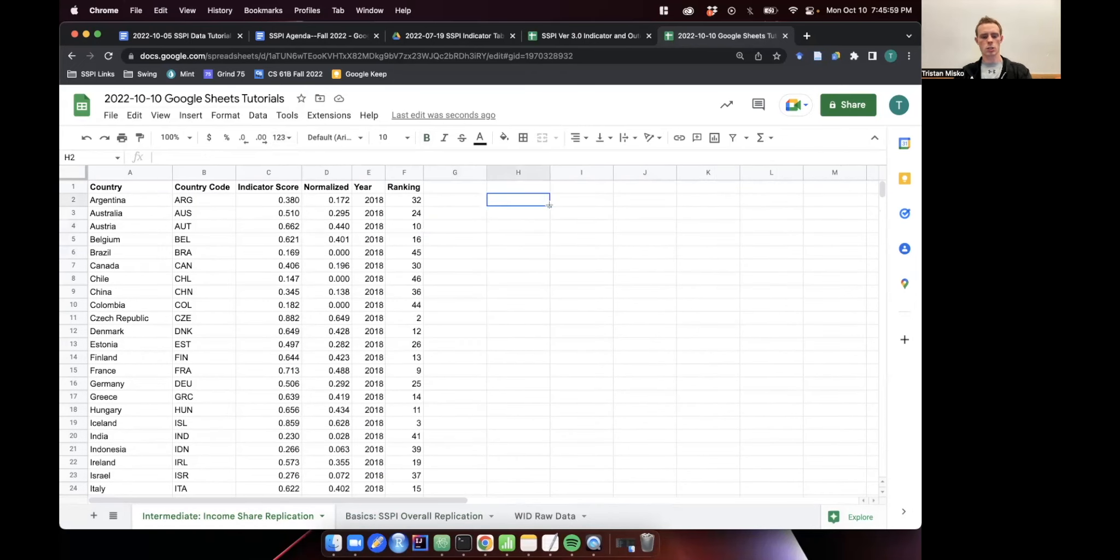
left_click(467, 203)
left_click(536, 209)
scroll(378, 232, "down", 10)
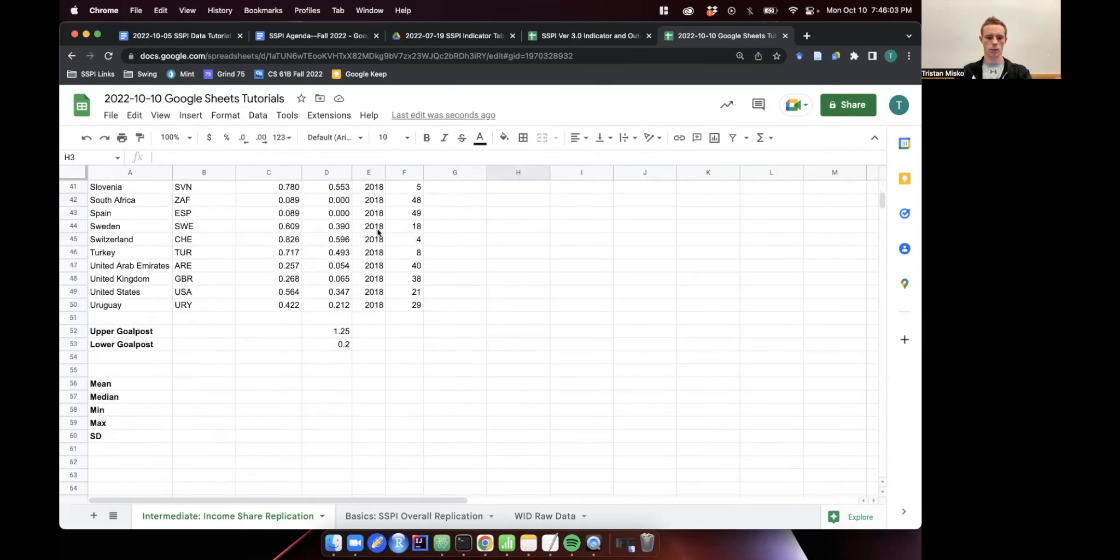
scroll(375, 230, "up", 15)
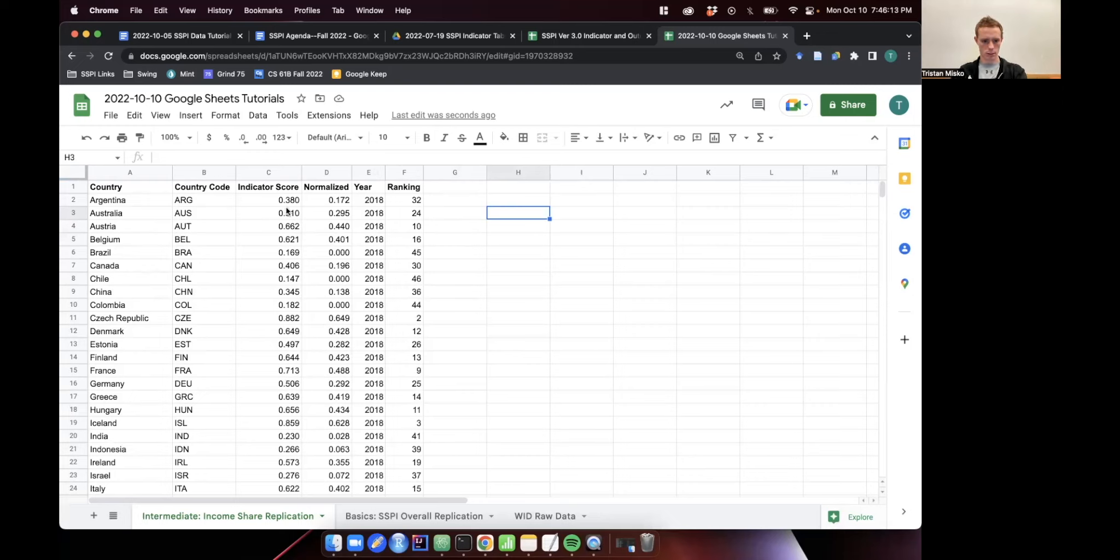
left_click(272, 199)
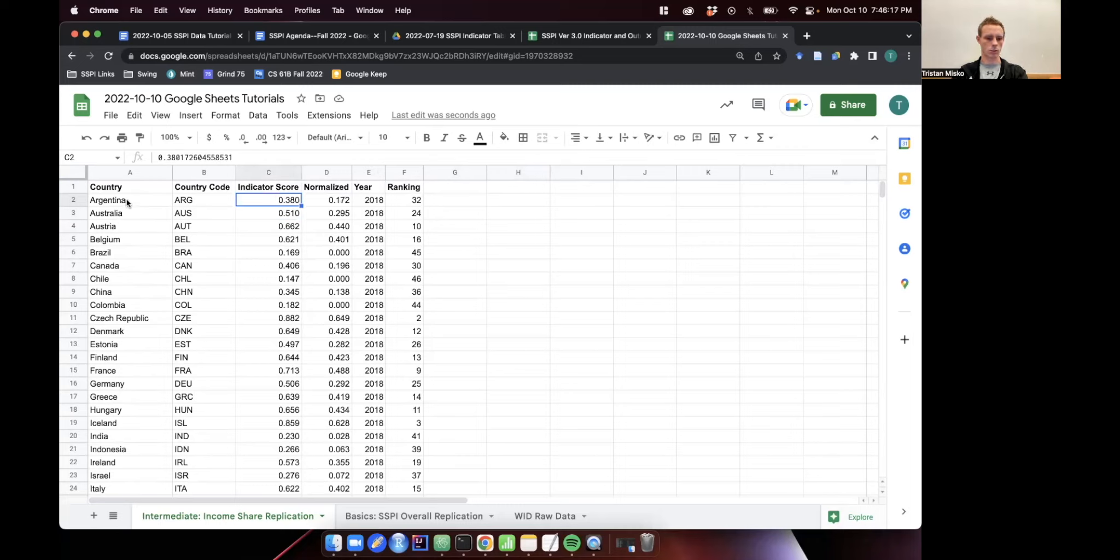
left_click(385, 202)
left_click(479, 206)
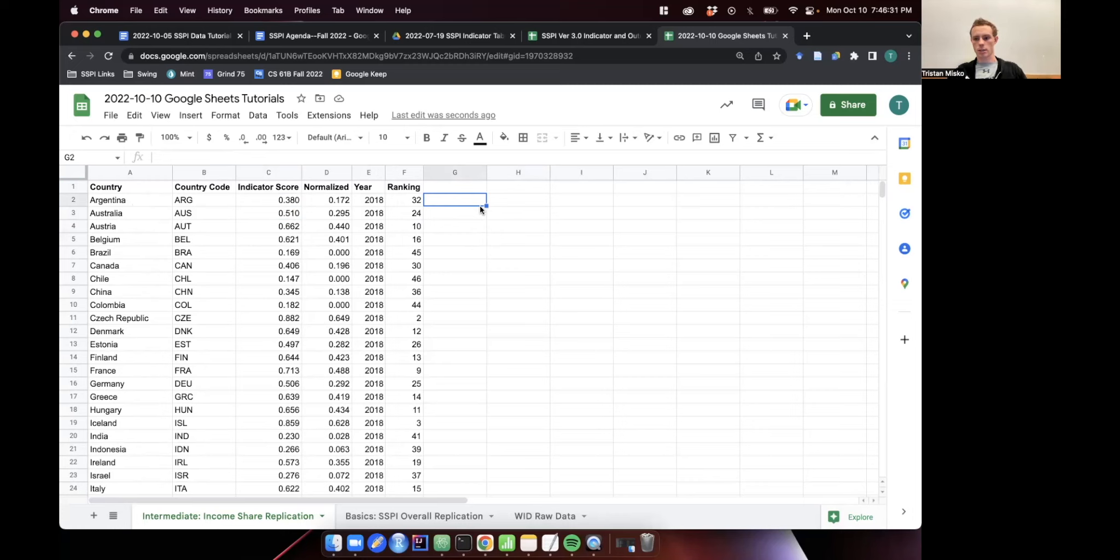
Sort the range A1:F50 by Indicator Score in A → Z order, treating the first row as a header.
left_click_drag(125, 203, 410, 387)
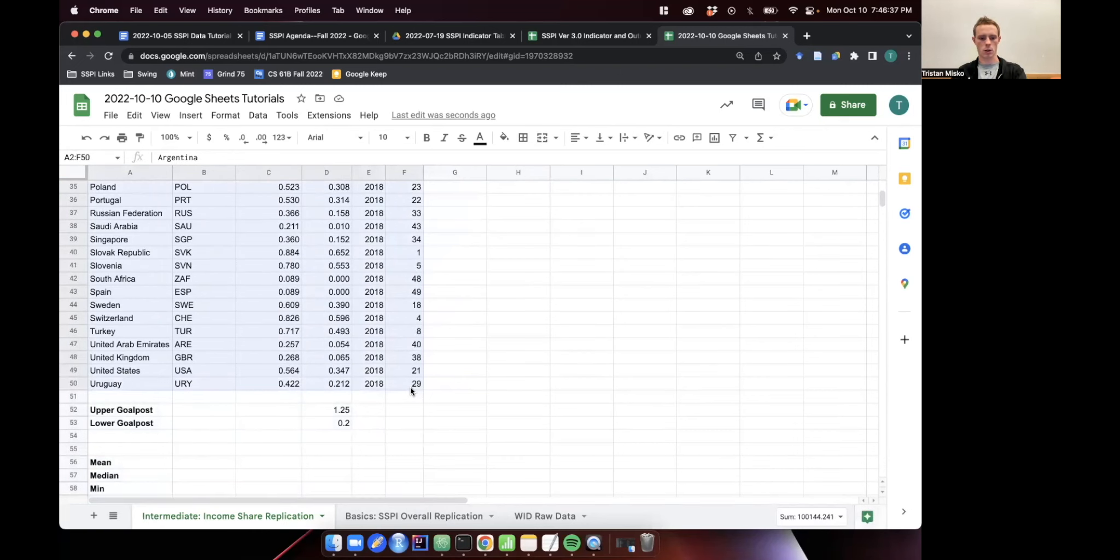
scroll(410, 387, "up", 10)
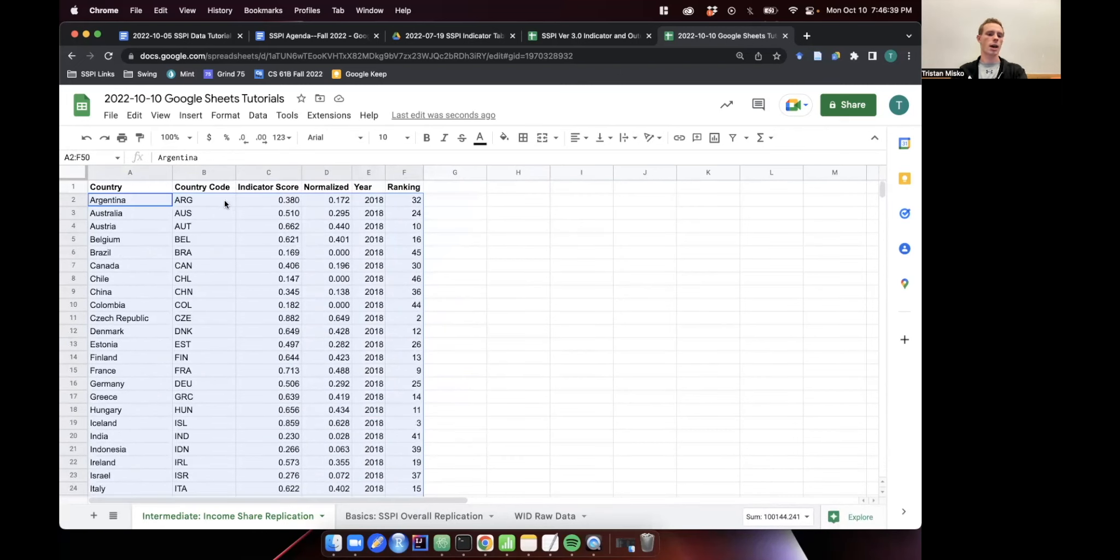
left_click_drag(121, 186, 416, 310)
scroll(440, 333, "down", 15)
scroll(429, 257, "up", 4)
scroll(416, 311, "up", 10)
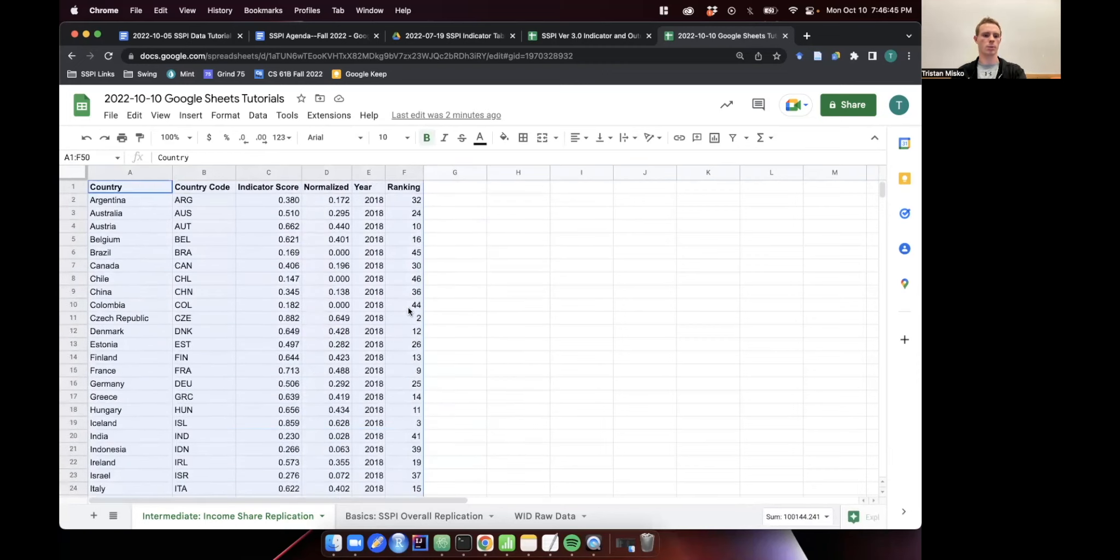
right_click(295, 227)
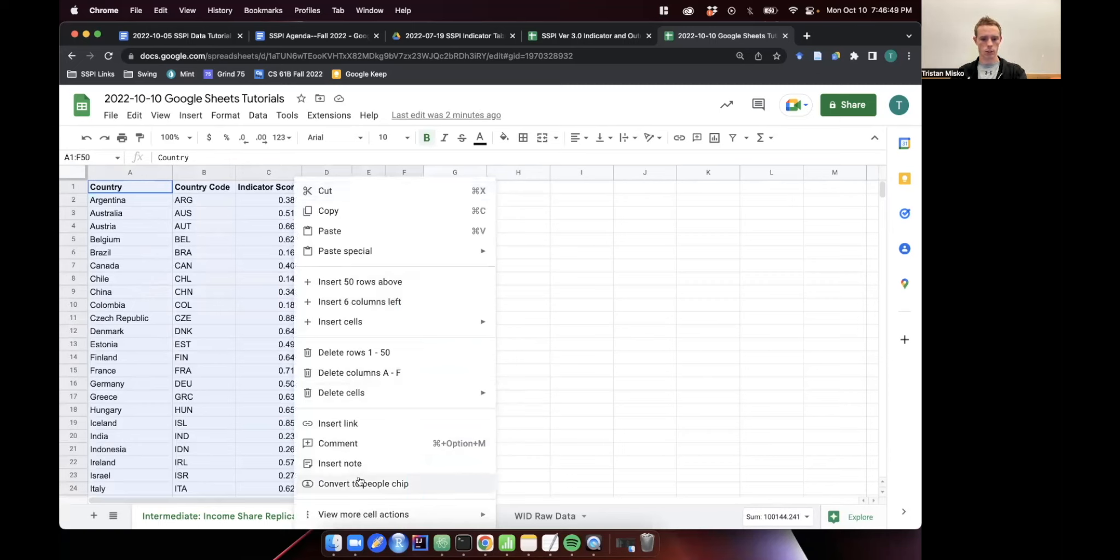
mouse_move(358, 512)
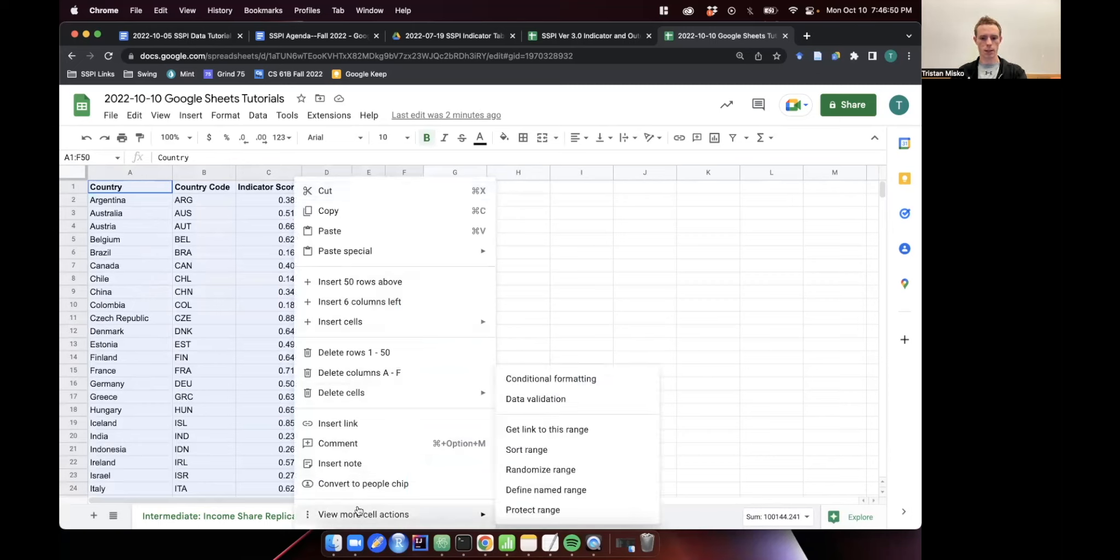
left_click(551, 450)
left_click(391, 263)
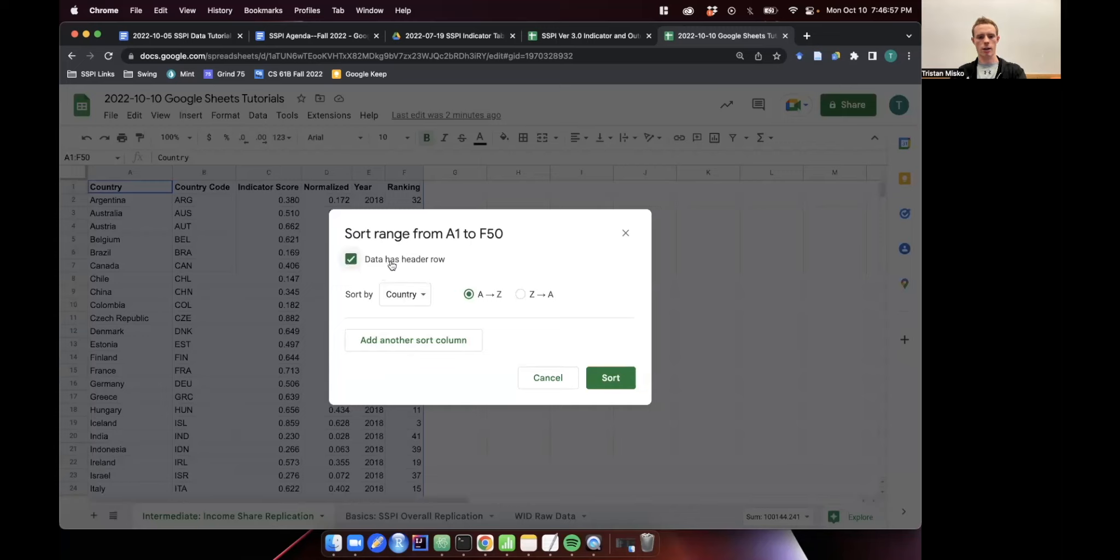
left_click(407, 295)
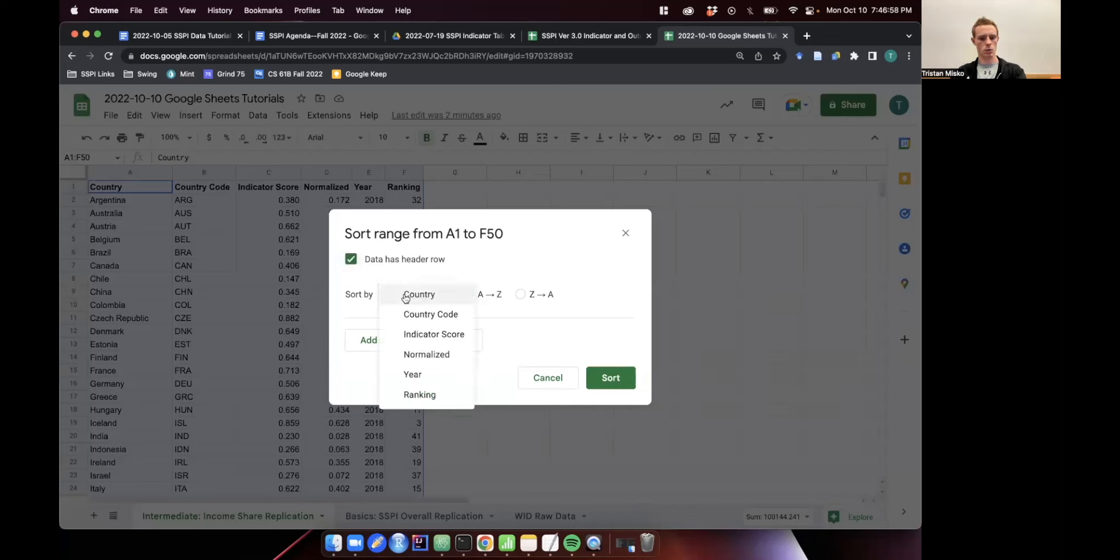
left_click(435, 334)
left_click(541, 292)
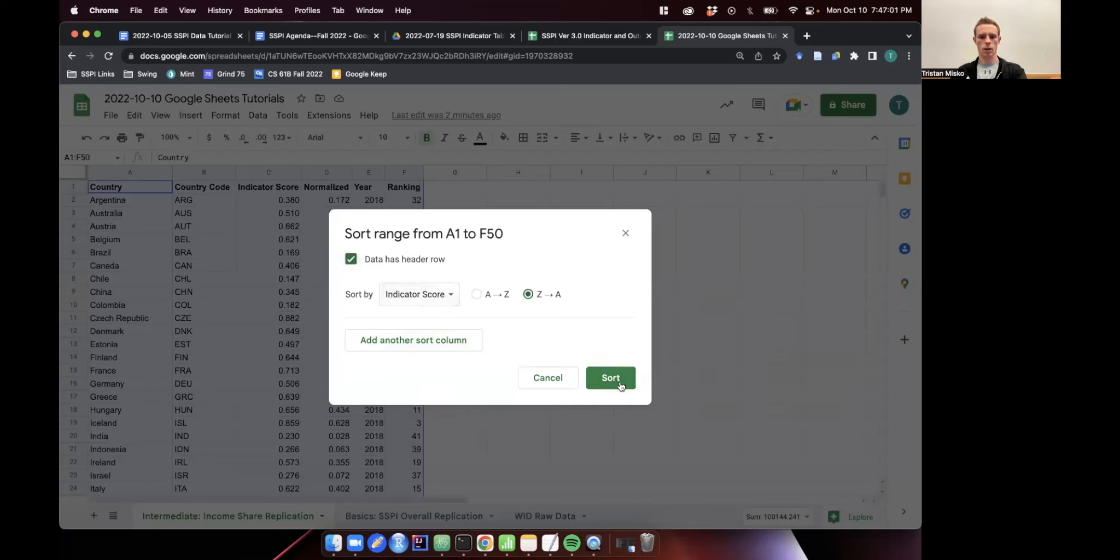
left_click(480, 290)
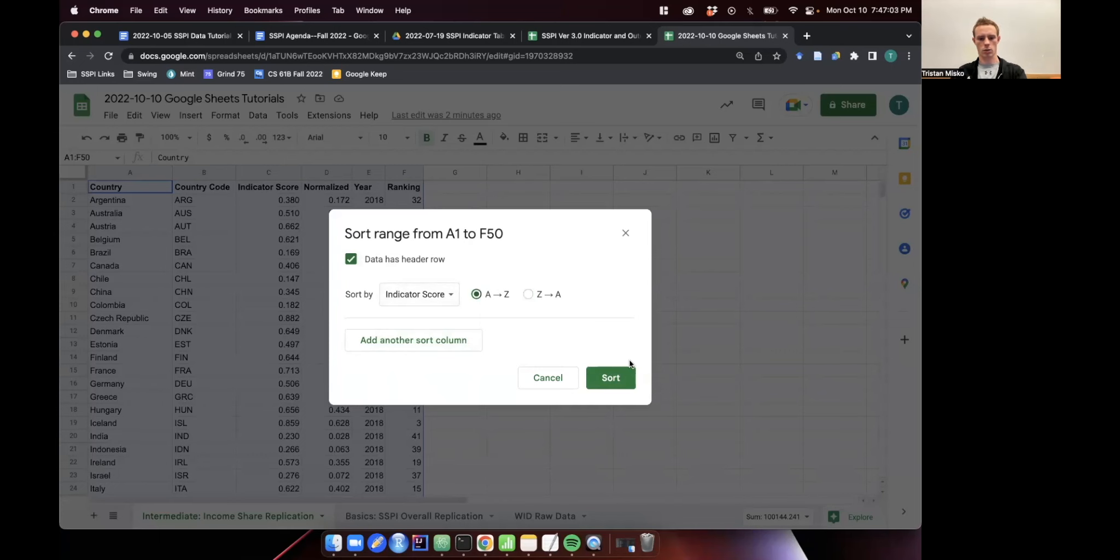
left_click(610, 378)
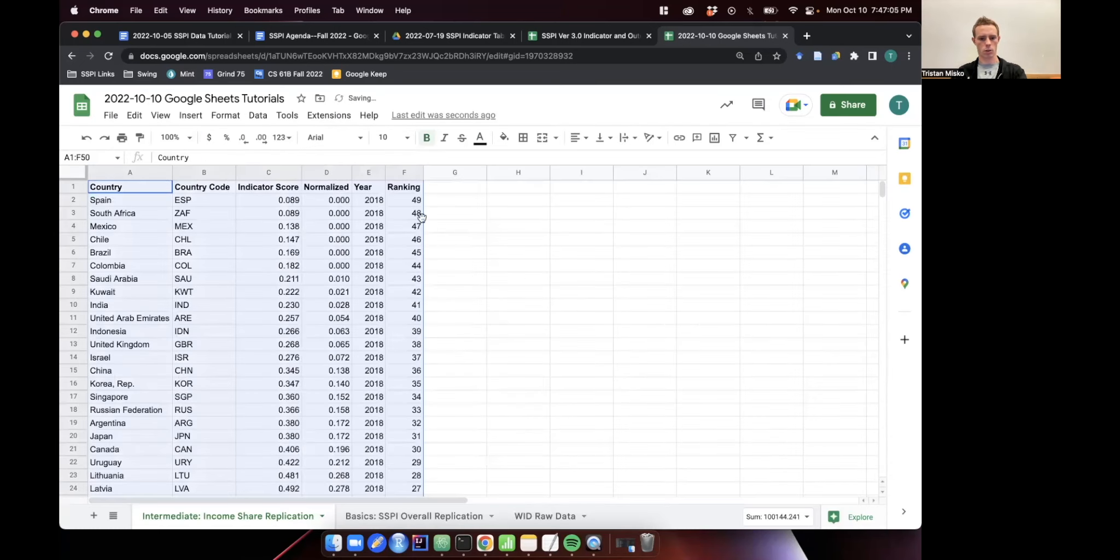
Examine how the Ranking values and Indicator Scores line up in the sorted country table.
left_click_drag(417, 200, 417, 213)
left_click(415, 436, "shift")
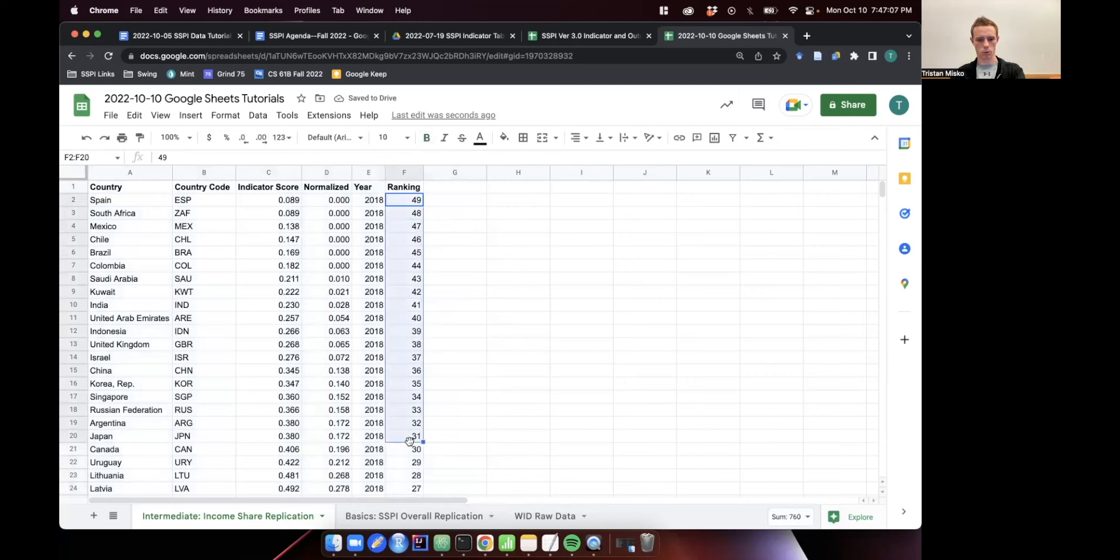
left_click(264, 199)
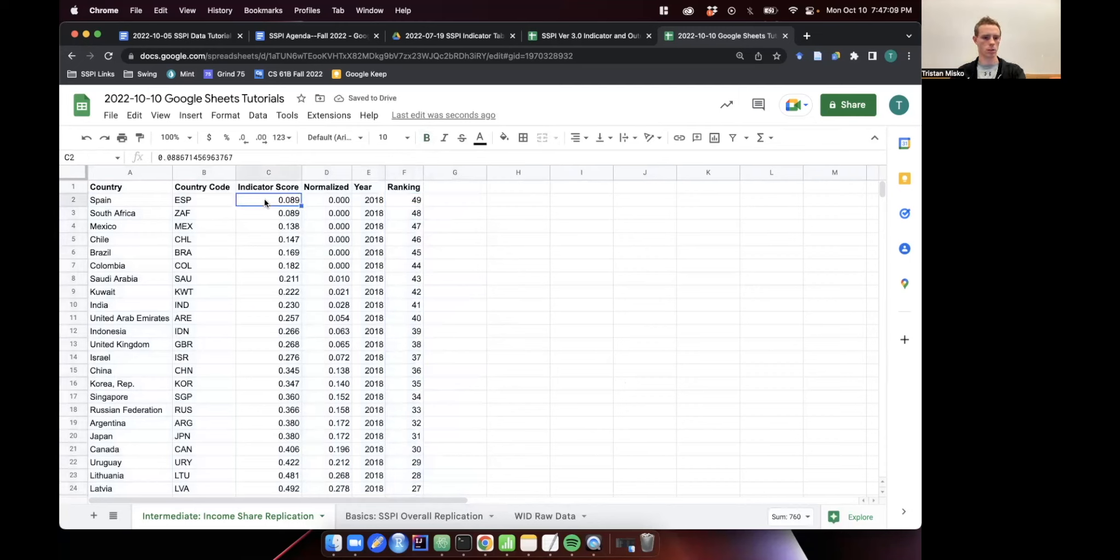
left_click(262, 213)
left_click_drag(268, 201, 268, 290)
left_click(275, 202)
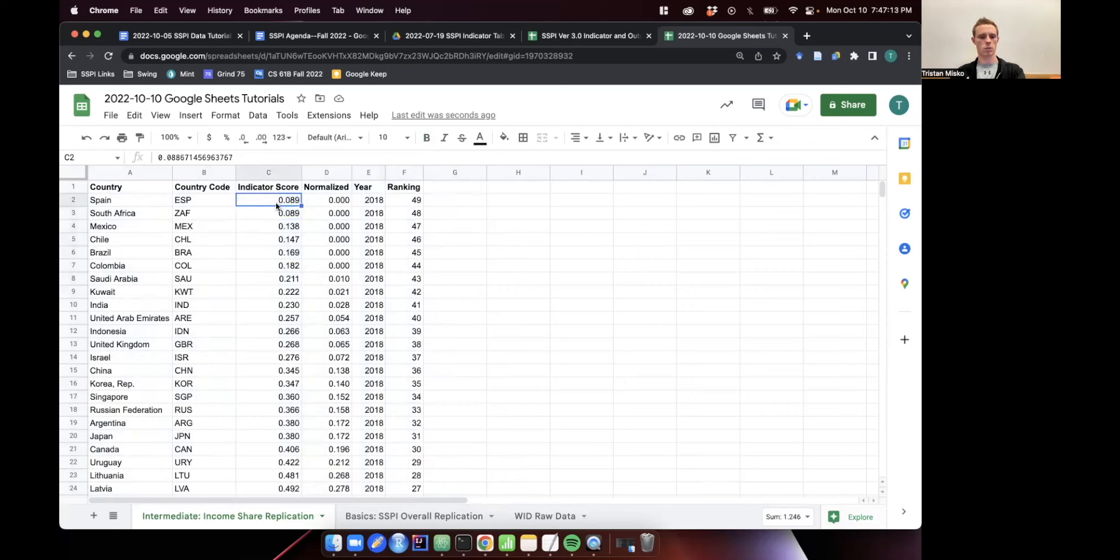
left_click(475, 191)
left_click(465, 202)
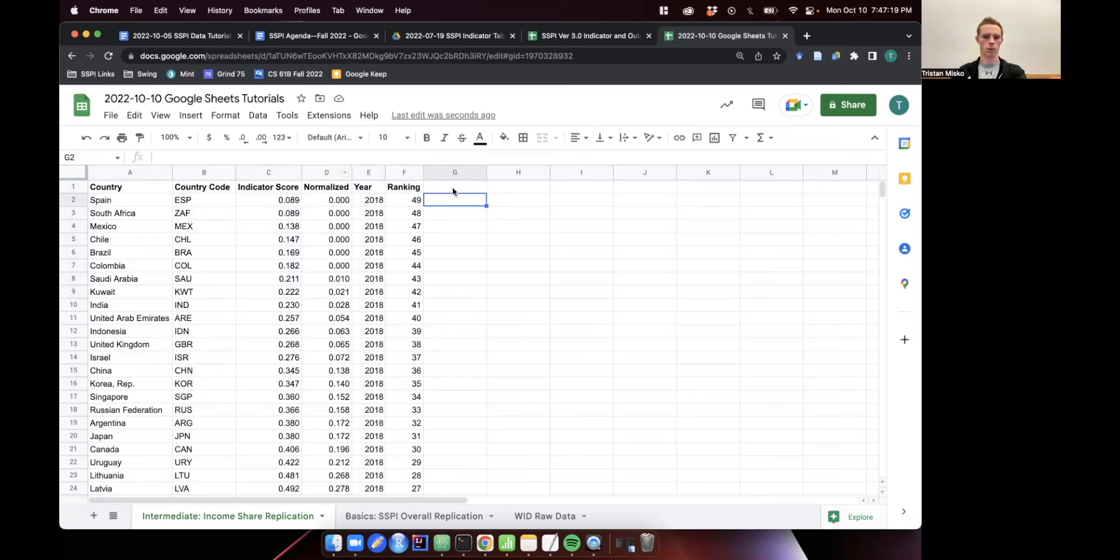
left_click_drag(268, 187, 275, 322)
left_click(275, 320)
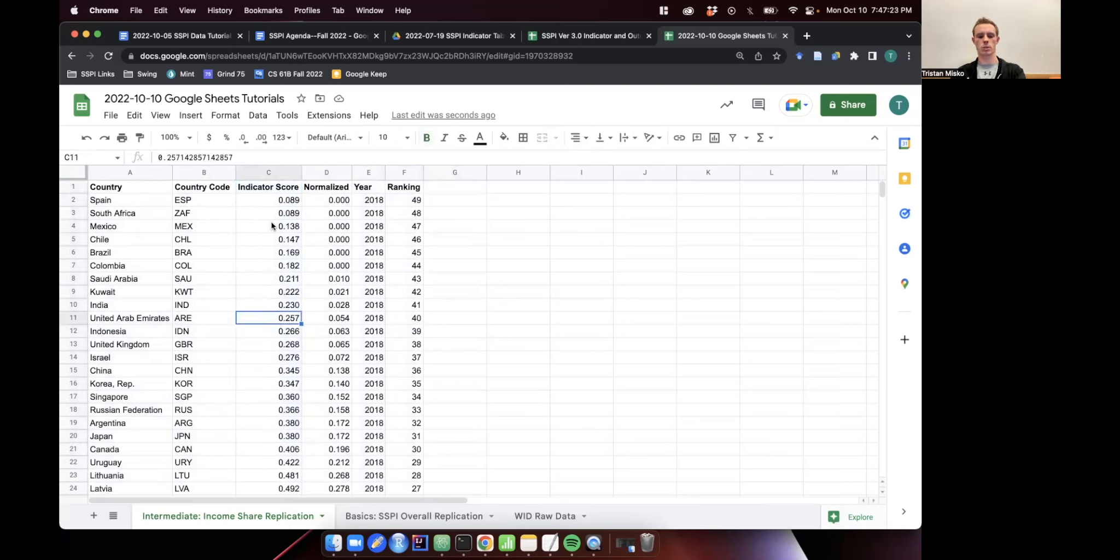
Rename the Normalized column header in D1 to GP(0.2,1.25).
left_click(280, 189)
left_click(327, 189)
left_click(373, 188)
left_click(342, 189)
left_click(221, 157)
key("super+BackSpace")
type("GP")
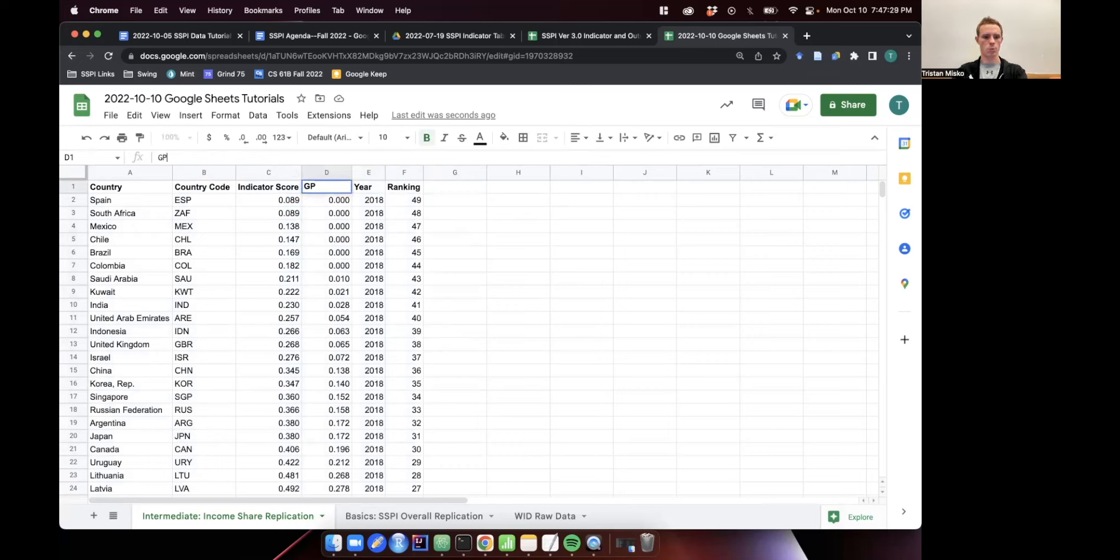
type("(0.2,1.25)")
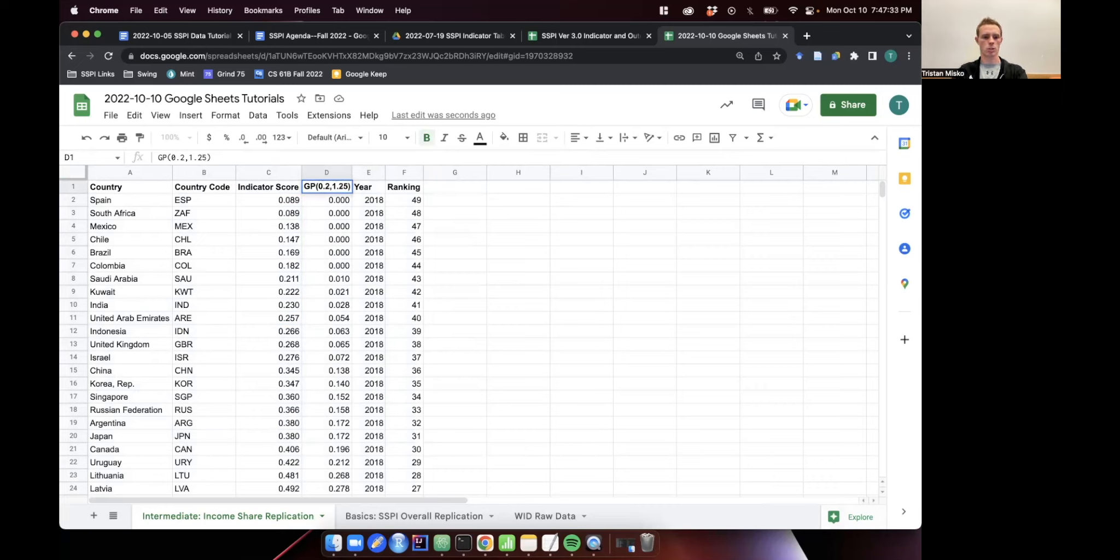
left_click_drag(158, 158, 205, 157)
key("Return")
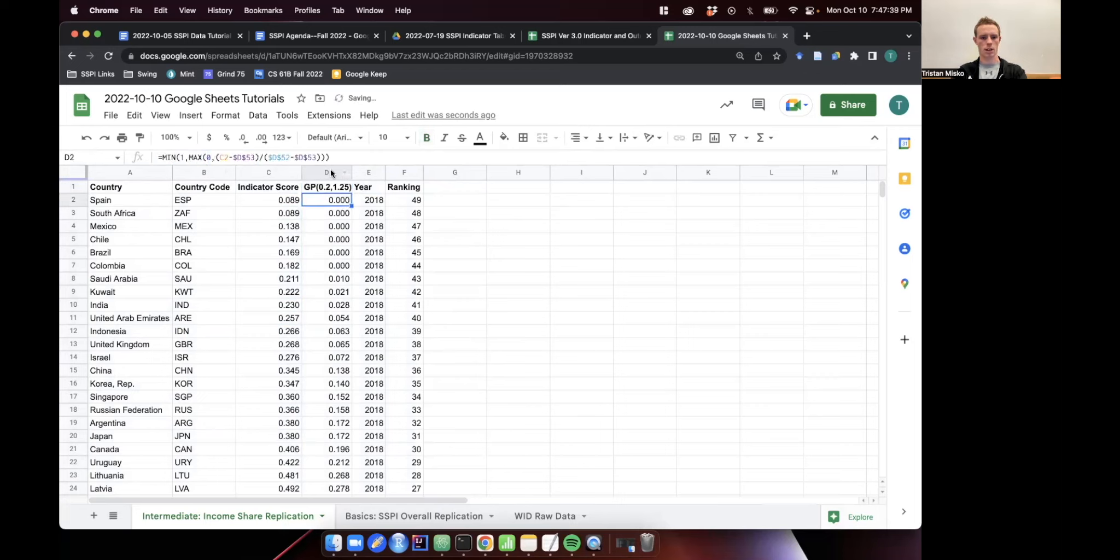
left_click(364, 170)
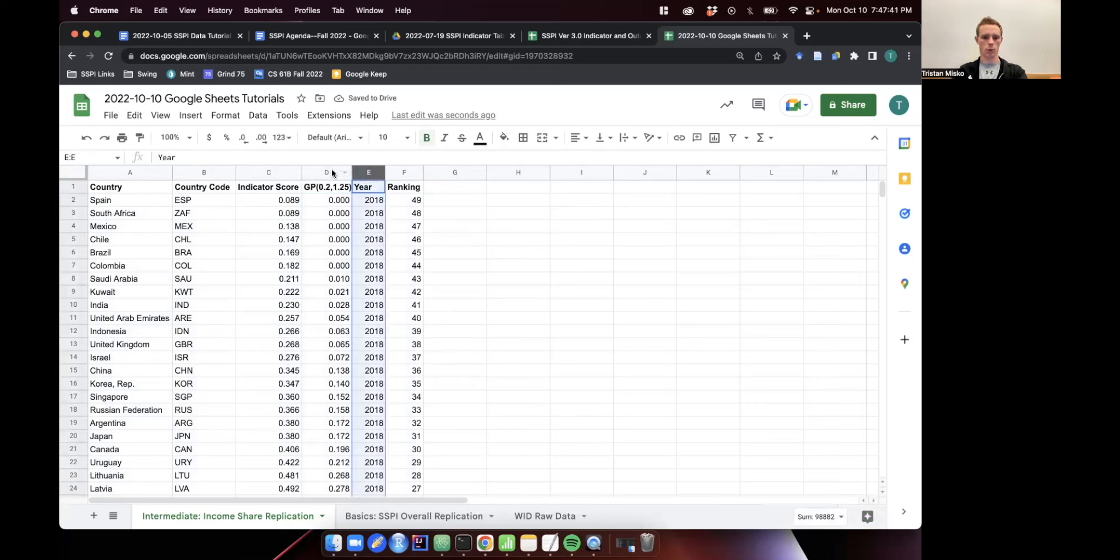
left_click(330, 172)
left_click(451, 187)
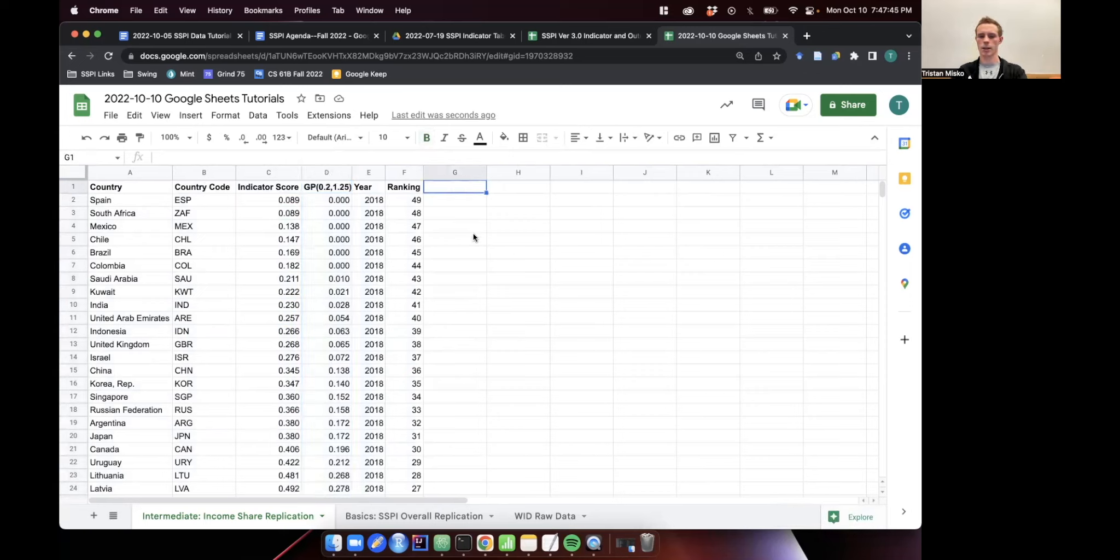
left_click_drag(105, 187, 408, 334)
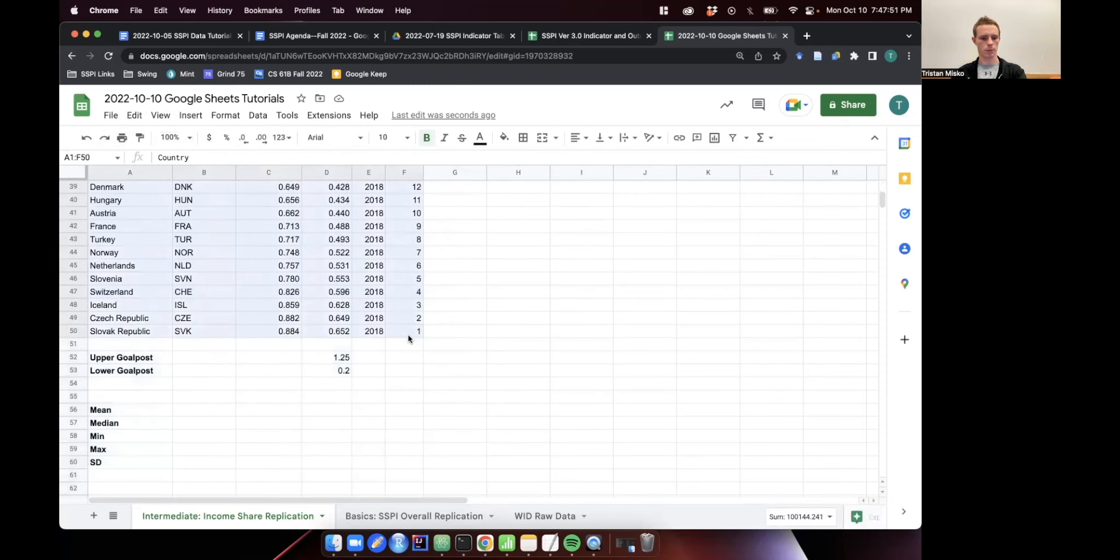
scroll(408, 334, "up", 10)
left_click(506, 252)
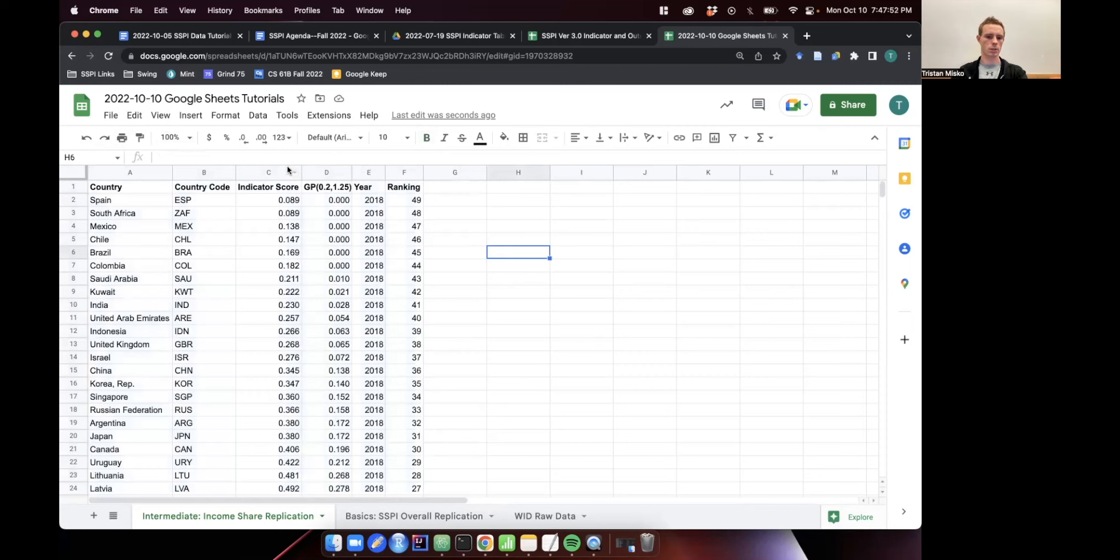
Insert a column between Indicator Score and GP(0.2,1.25), headed GP(0.00,1.00), and fit its width to the heading.
right_click(319, 172)
left_click(410, 243)
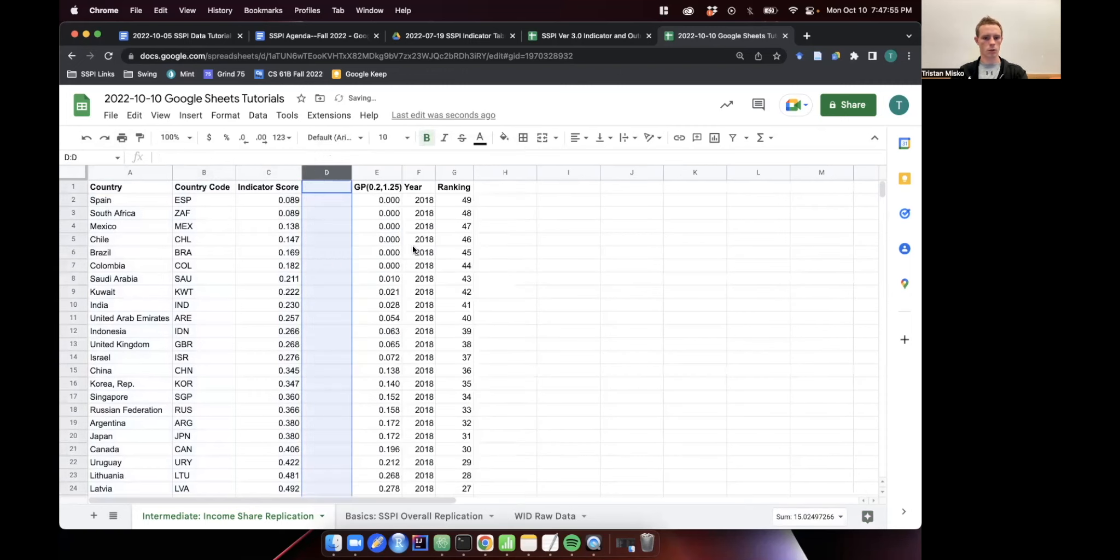
left_click(322, 186)
type("GP")
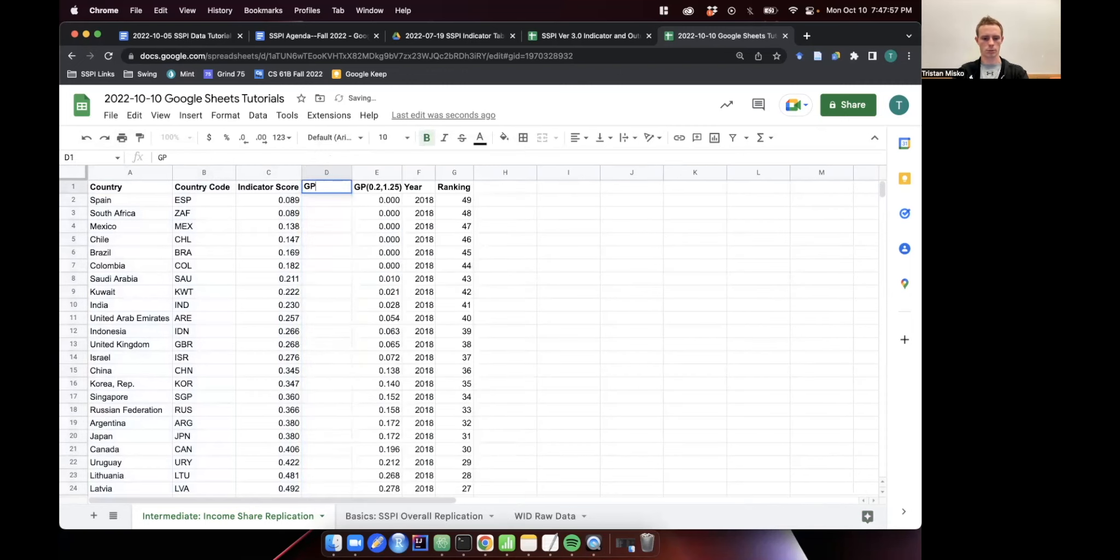
type("(0.")
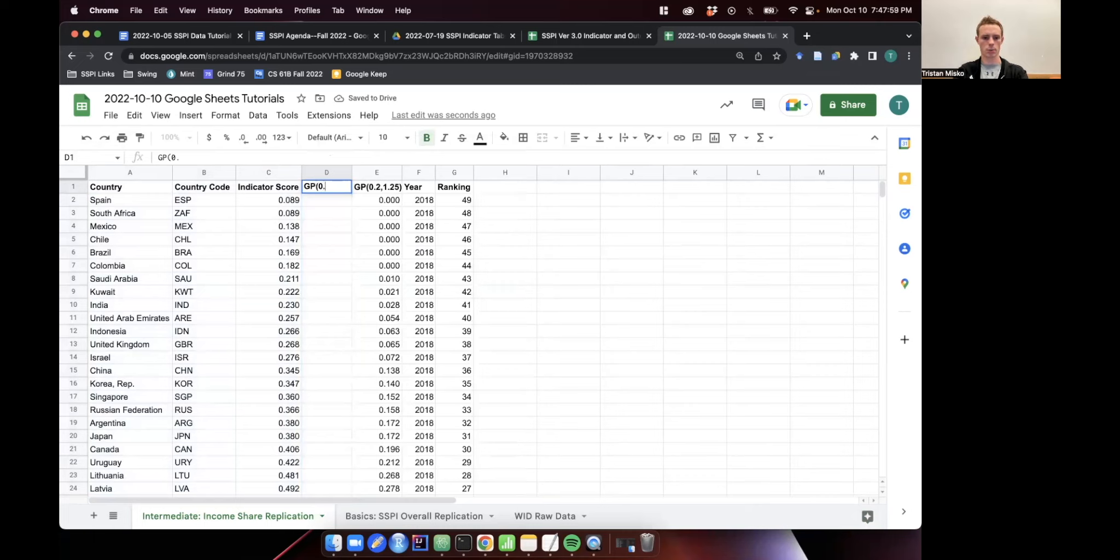
type("00,1.00)")
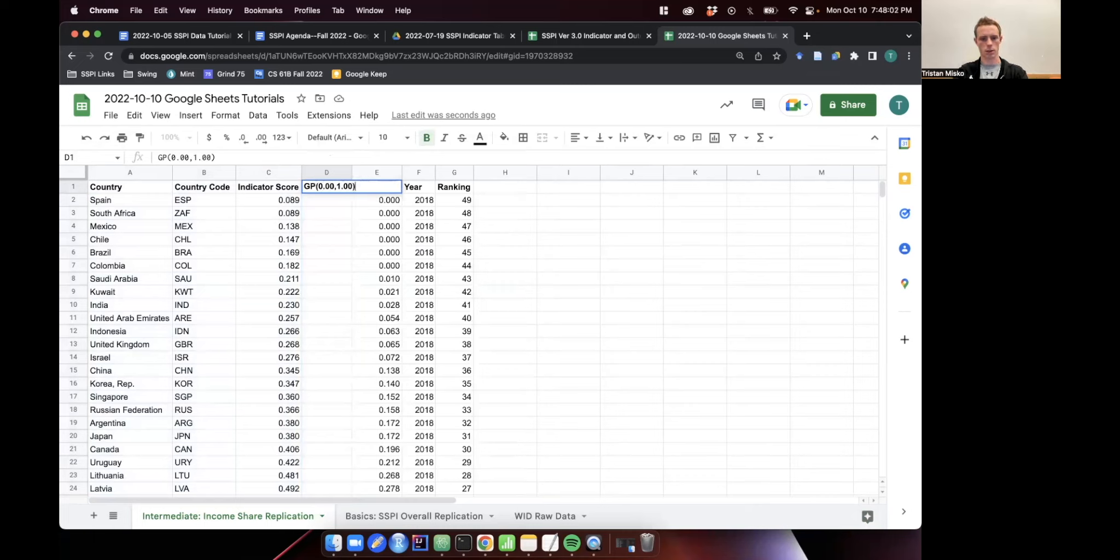
key("Return")
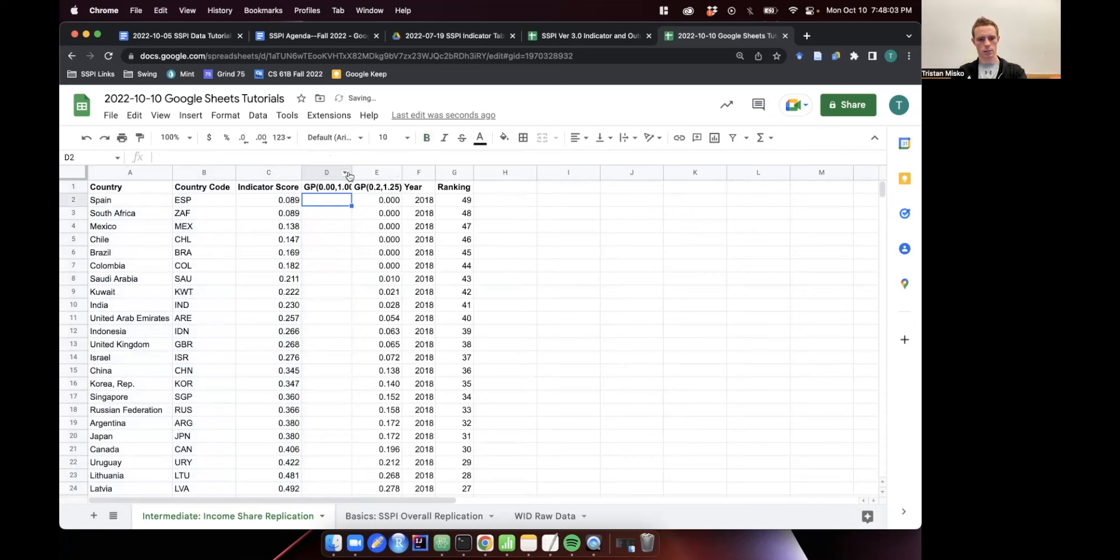
double_click(350, 172)
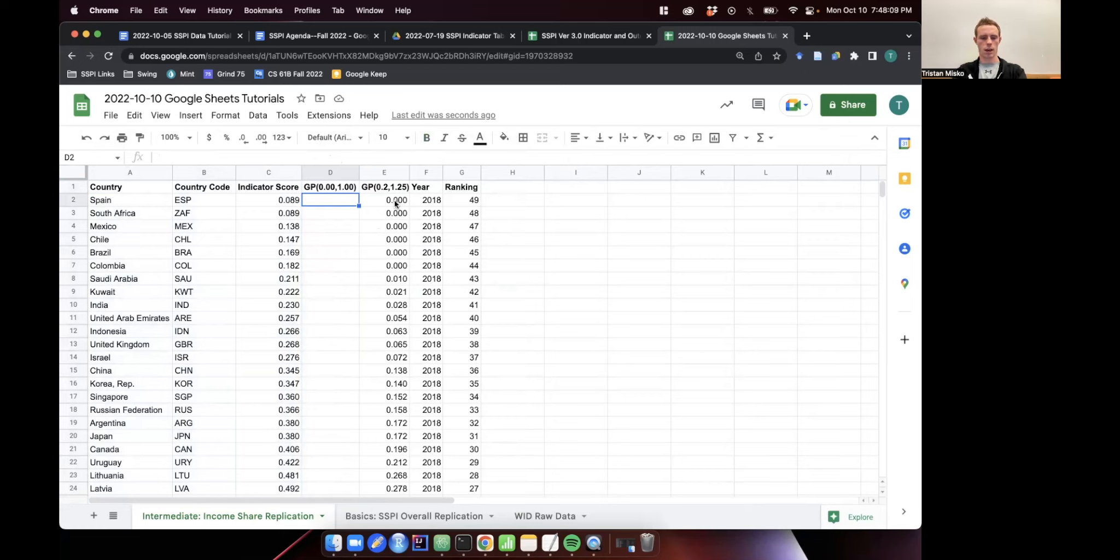
Enter the formula =MIN(1,MAX(0,(C2-$D$53)/($D$52 - $D$53))) in D2 for Spain's GP(0.00,1.00) score.
type("=MIN(")
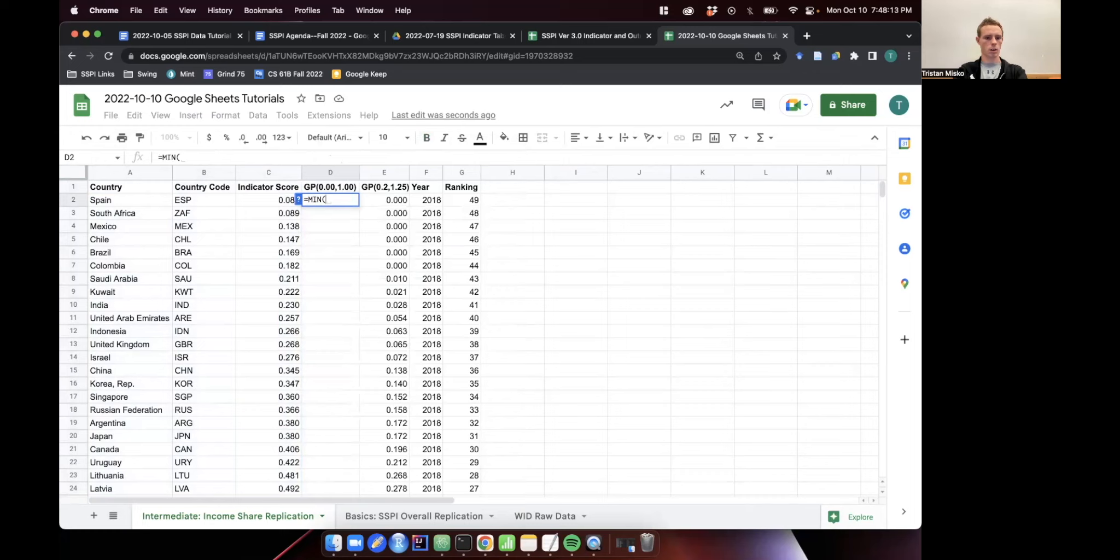
type("1,MA")
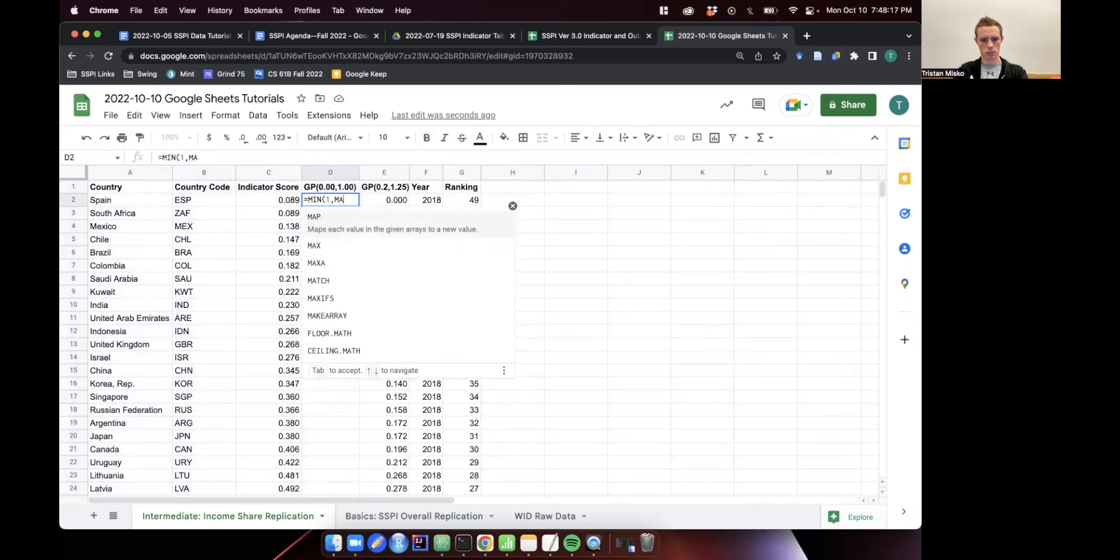
type("X(0,")
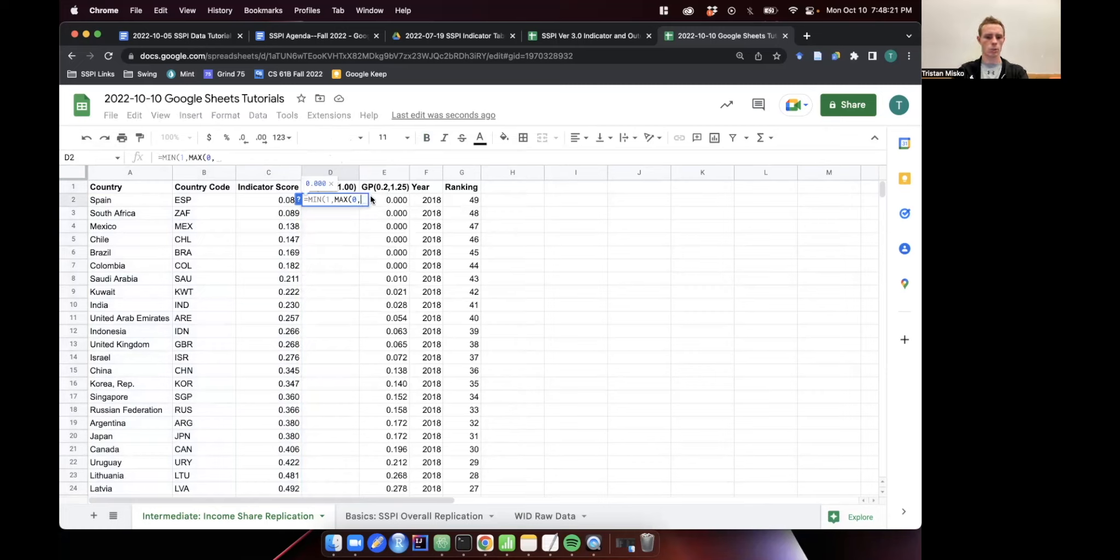
left_click(278, 206)
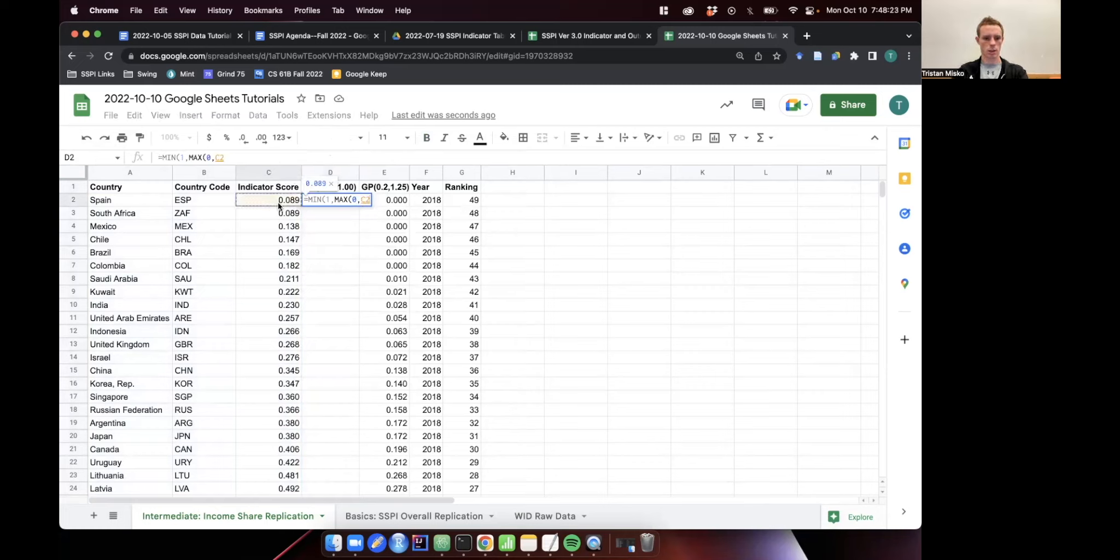
left_click(217, 156)
type("(C2")
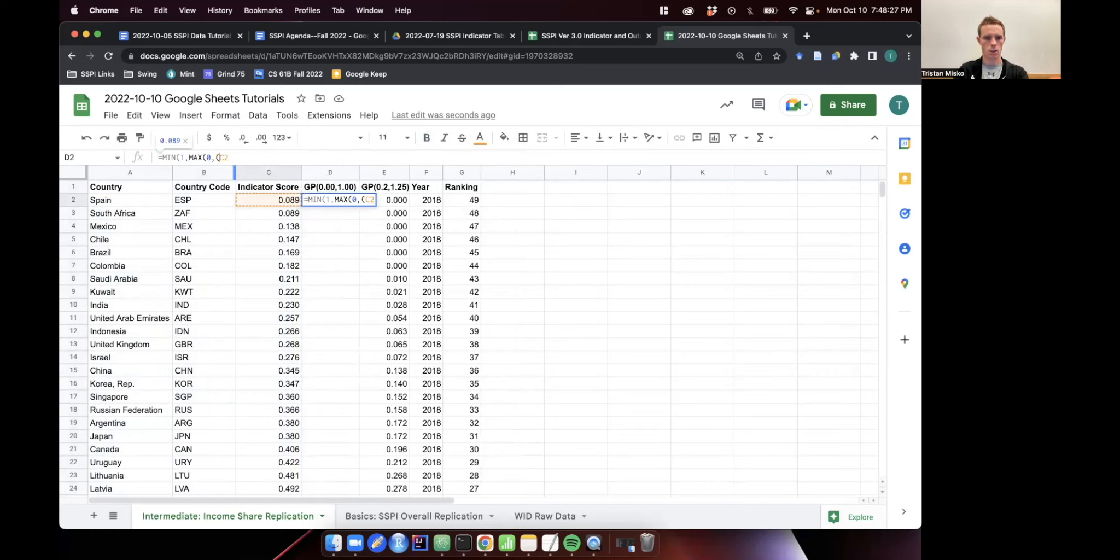
type("-")
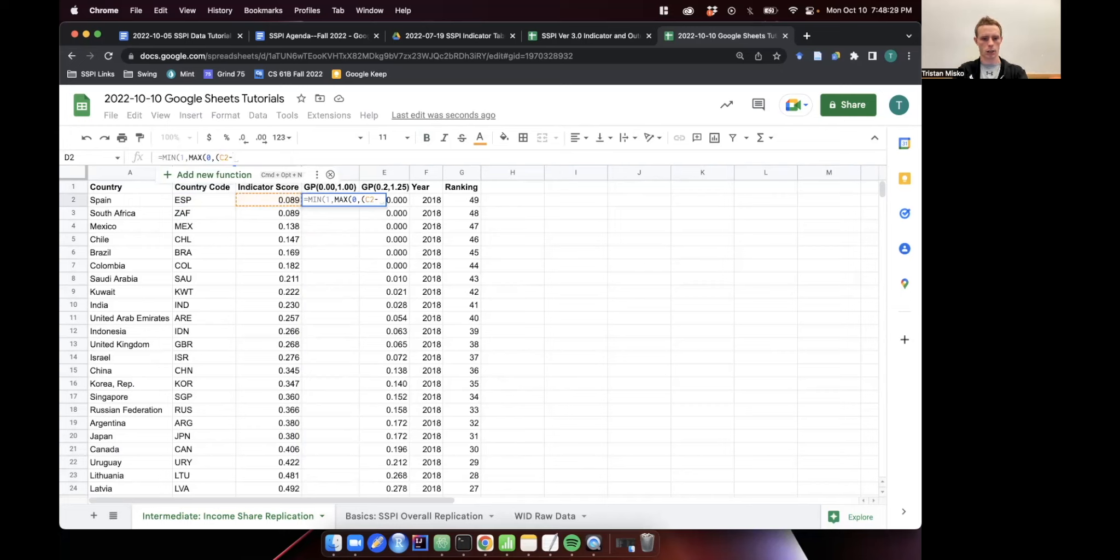
type("$D")
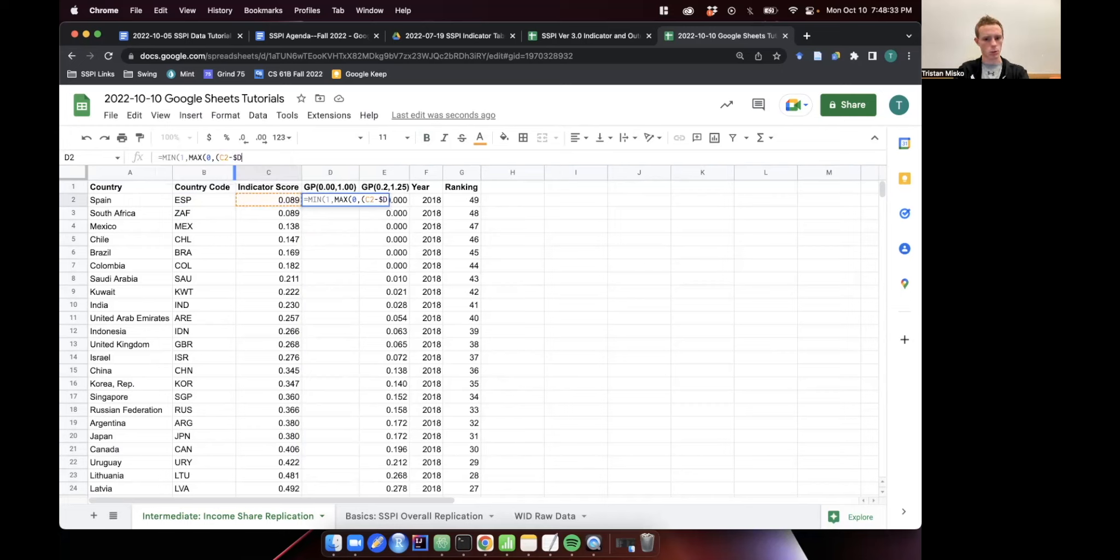
type("$")
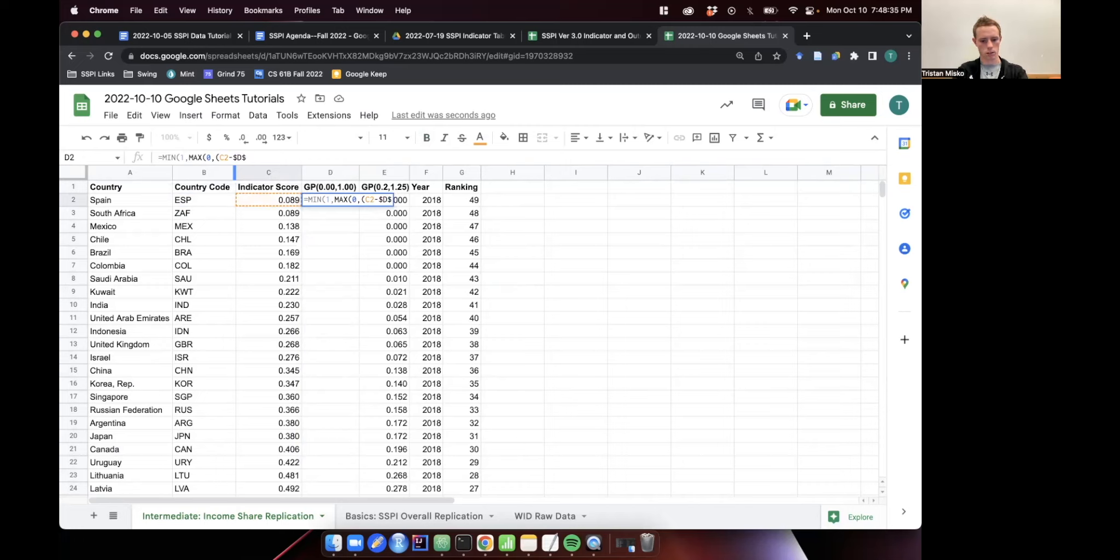
type("53")
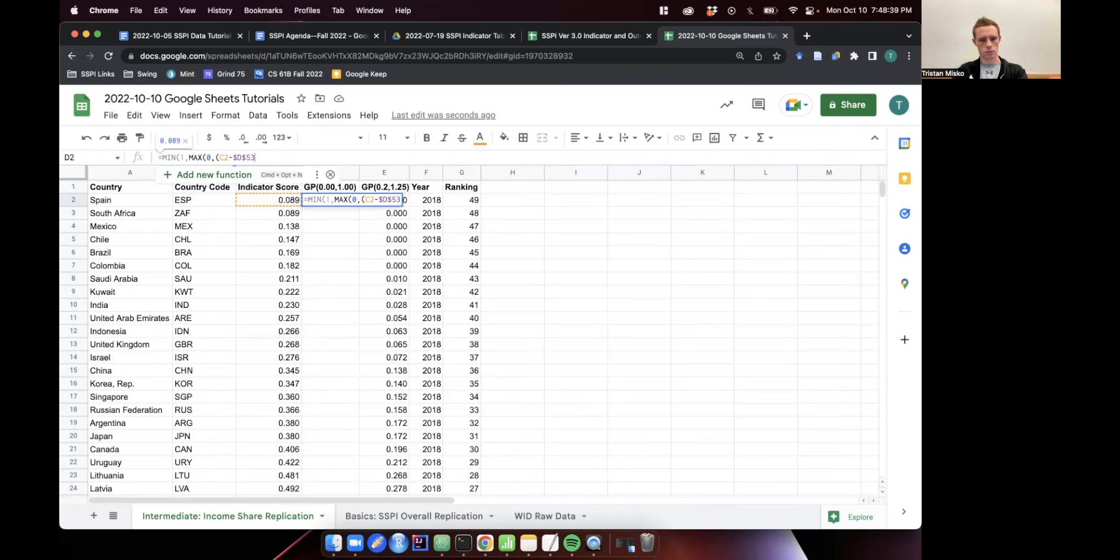
type(")/")
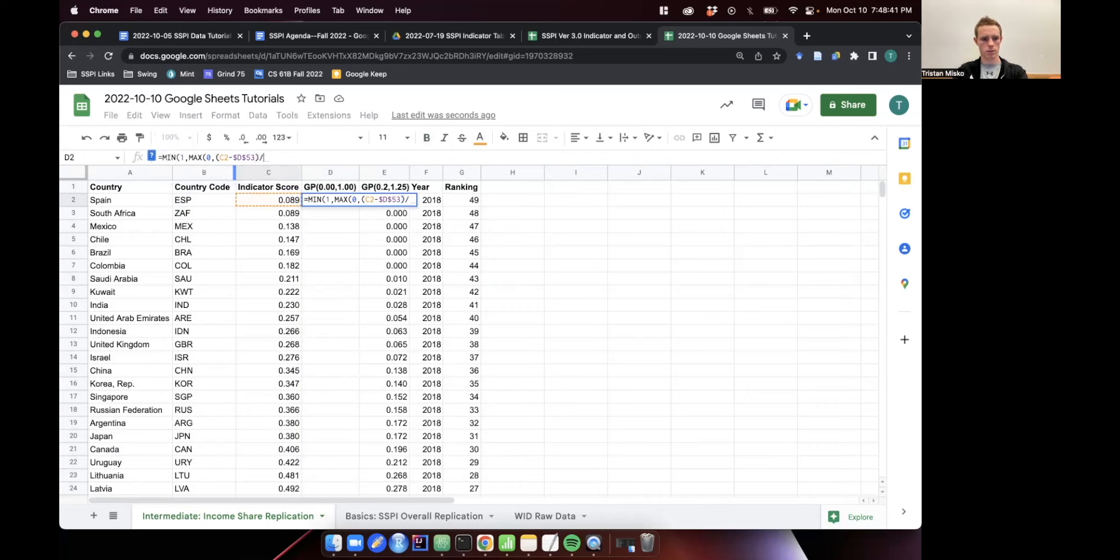
type("($D$52 - $D")
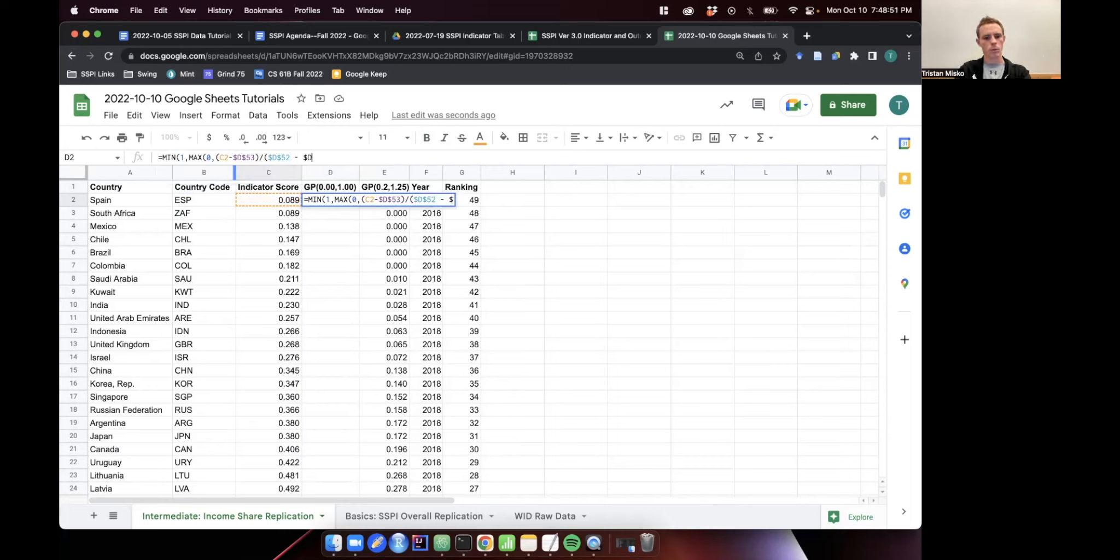
type("$")
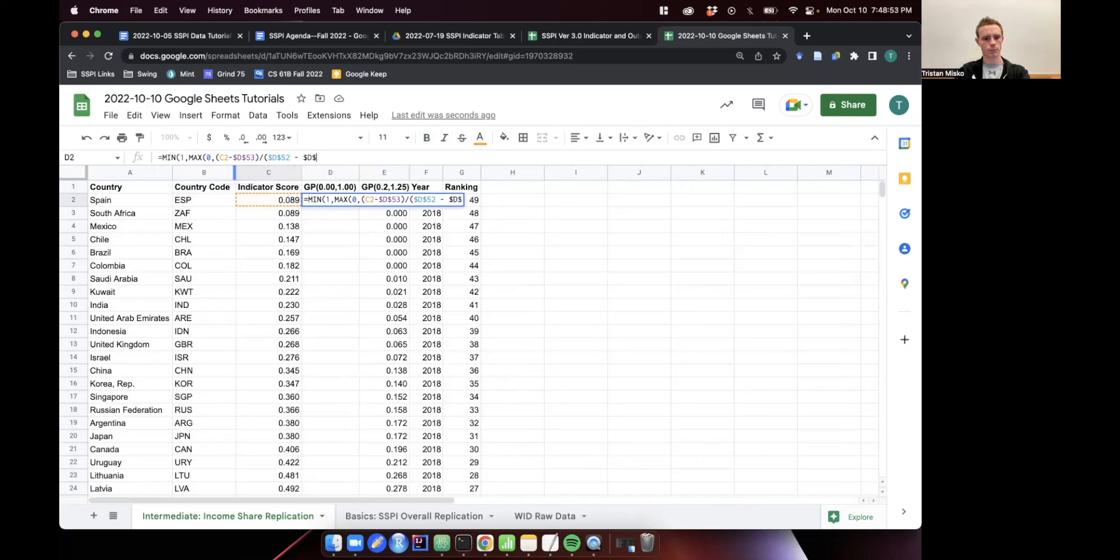
type("53")
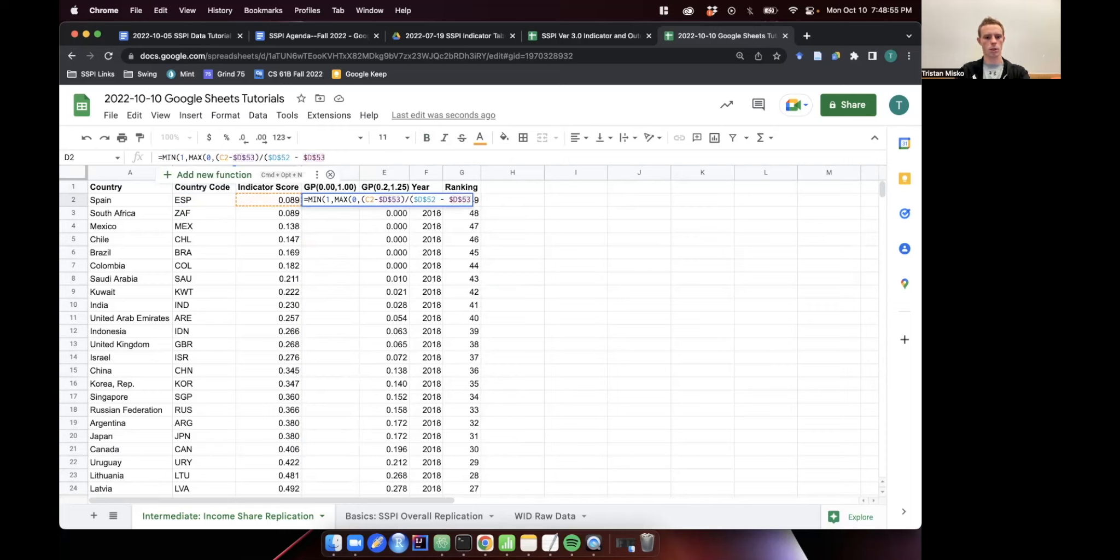
type("))")
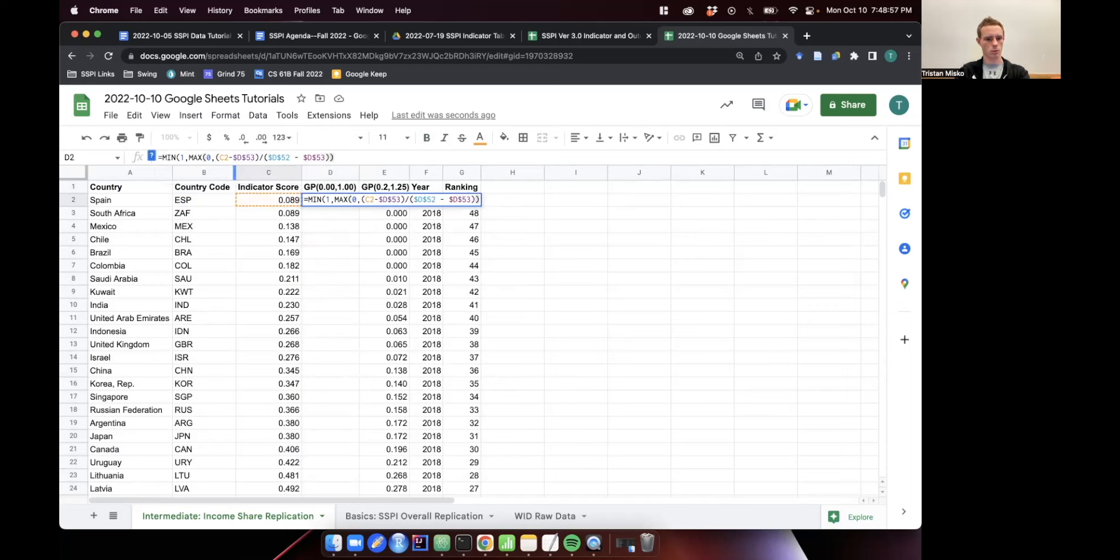
key("Return")
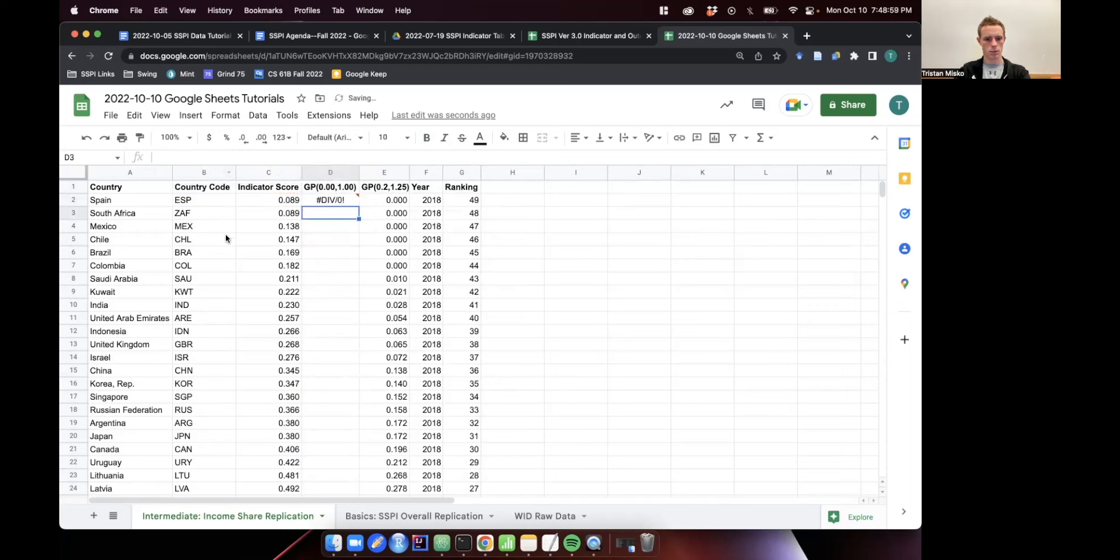
Set the GP(0.00,1.00) column's Upper Goalpost in D52 to 1 and its Lower Goalpost in D53 to 0.
left_click(346, 200)
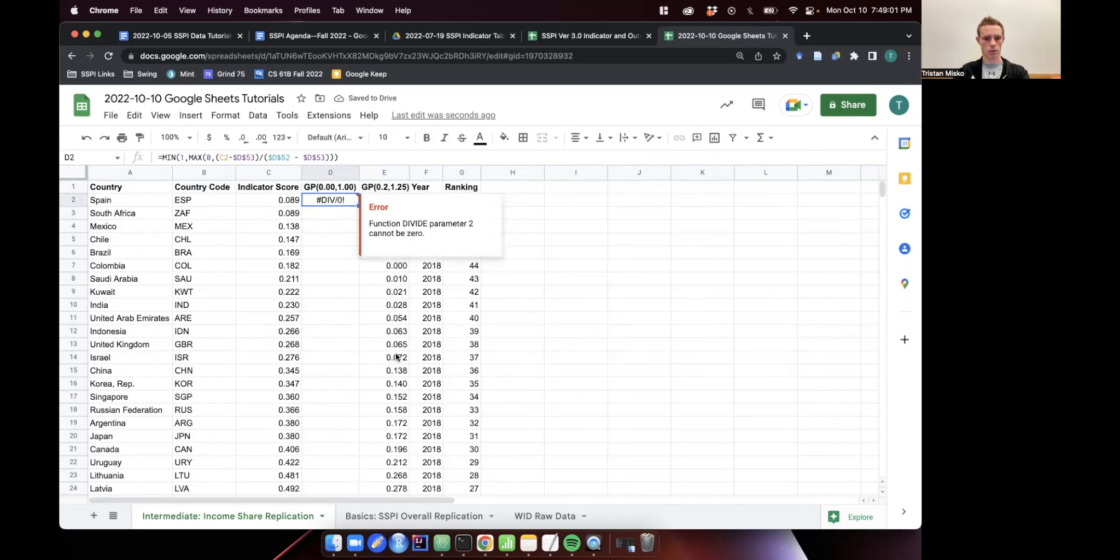
scroll(382, 350, "down", 10)
left_click(353, 334)
type("1.000")
key("Return")
type("0")
key("Return")
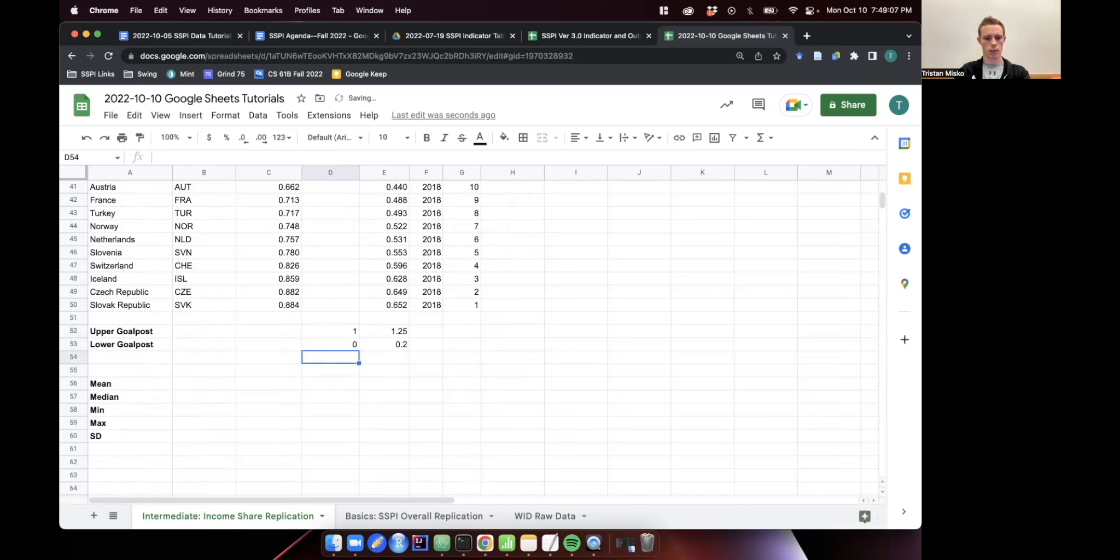
Fill the GP(0.00,1.00) formula from D2 down through D50 for all countries.
scroll(383, 305, "up", 10)
left_click(282, 203)
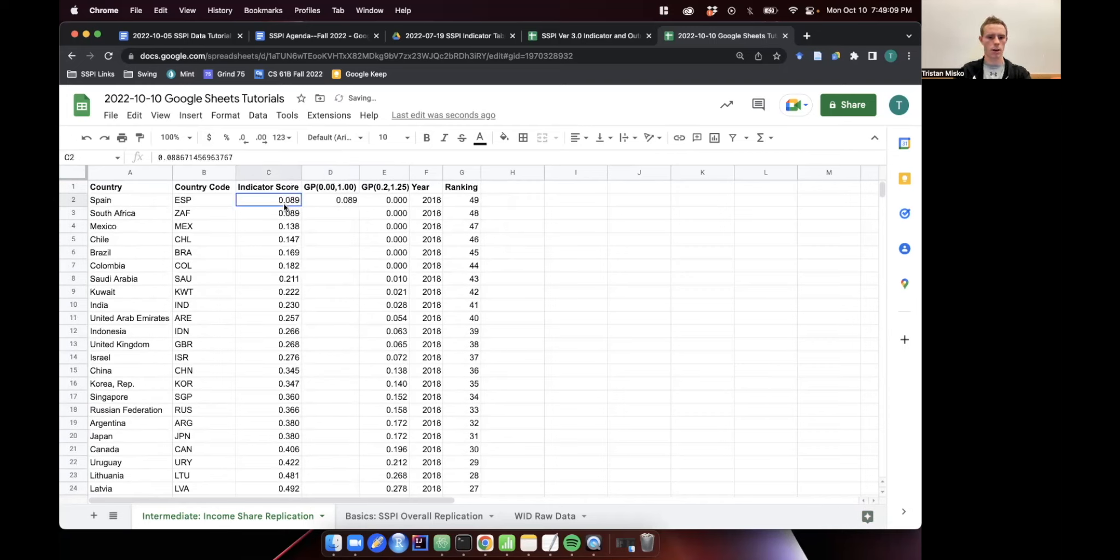
left_click(349, 200)
left_click_drag(359, 205, 337, 343)
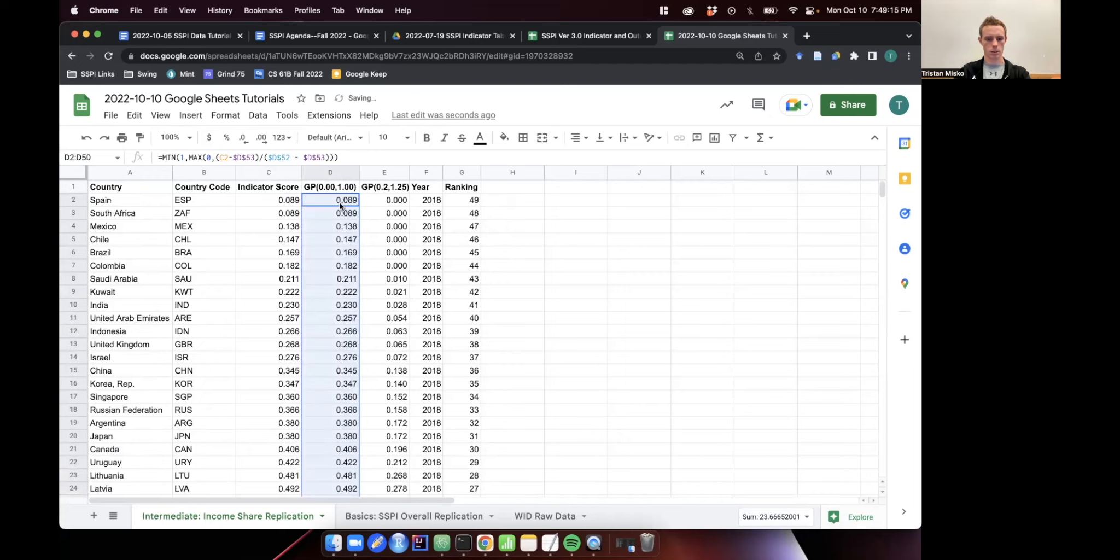
left_click(339, 205)
scroll(337, 318, "down", 2)
scroll(337, 318, "up", 2)
left_click(384, 175)
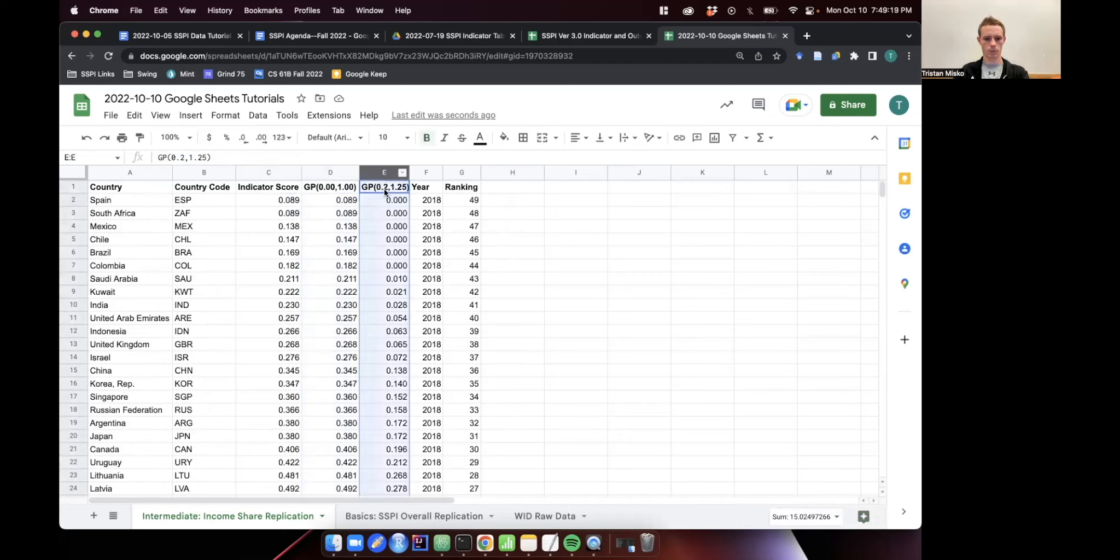
right_click(388, 179)
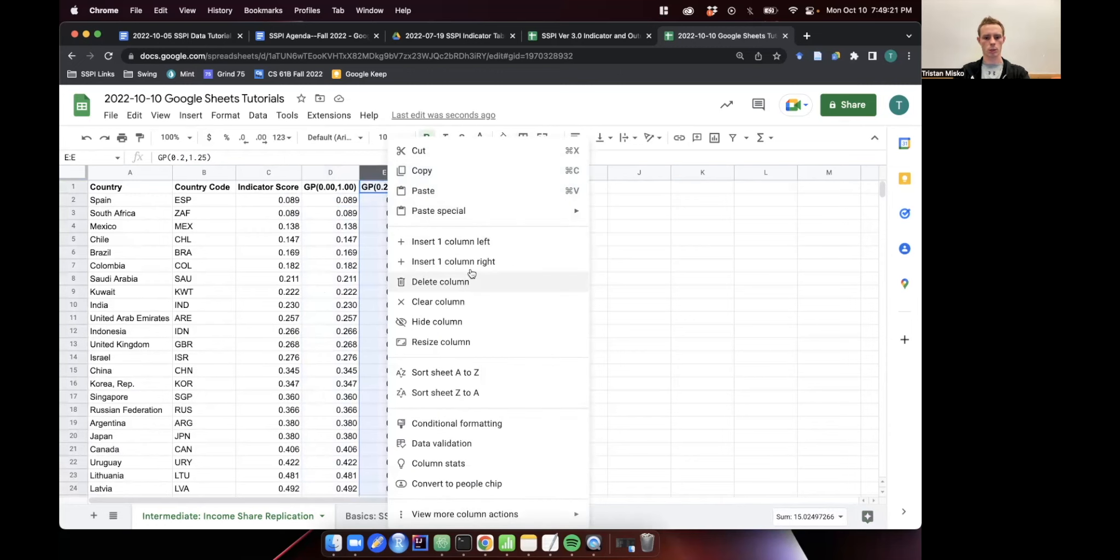
left_click(370, 213)
Compare the formulas in E2 and D2, checking which upper and lower goalpost cells each one references.
left_click(380, 199)
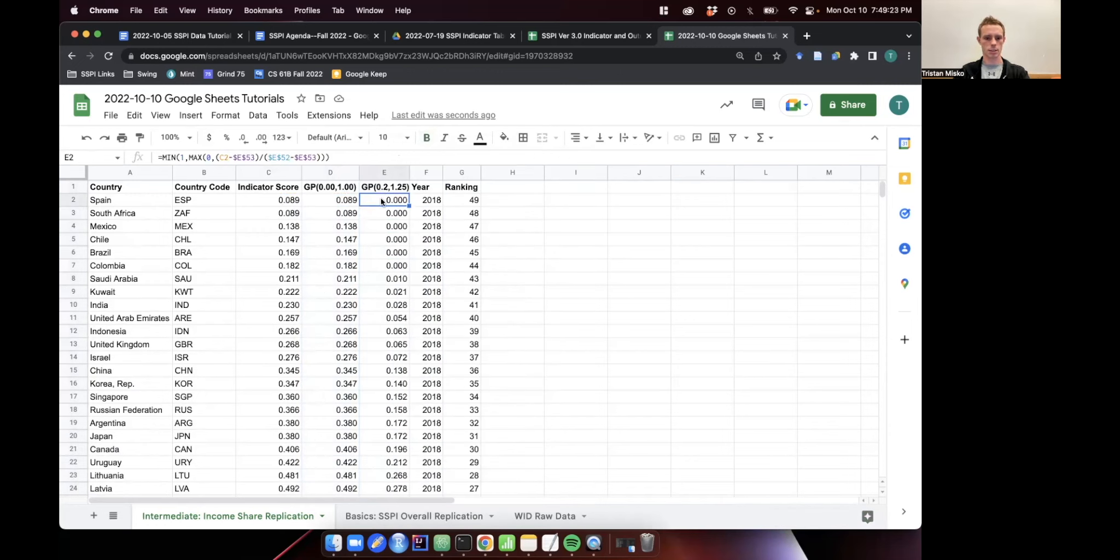
left_click(281, 157)
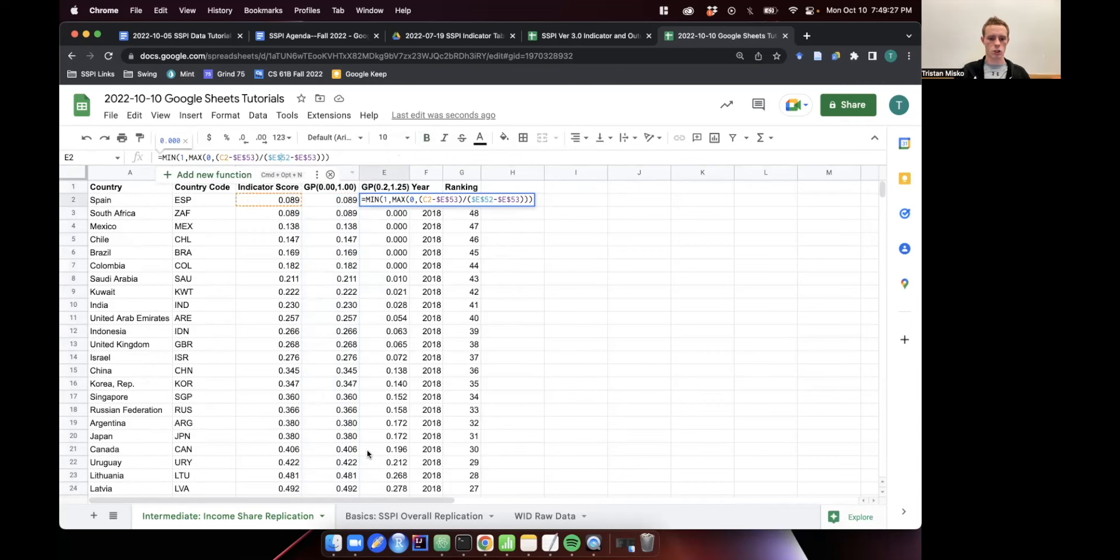
scroll(367, 452, "down", 10)
scroll(389, 424, "up", 1)
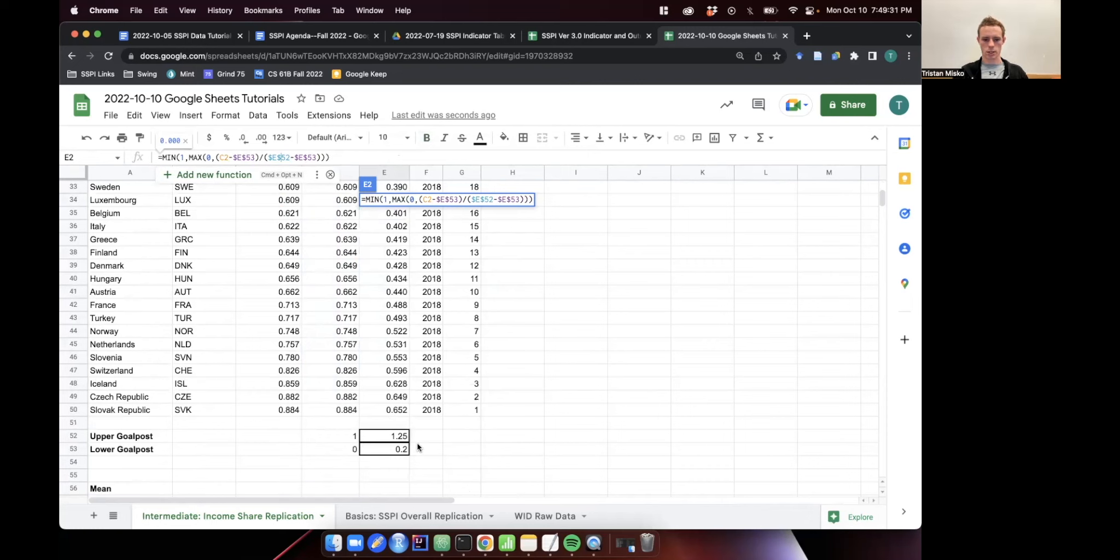
scroll(417, 443, "up", 10)
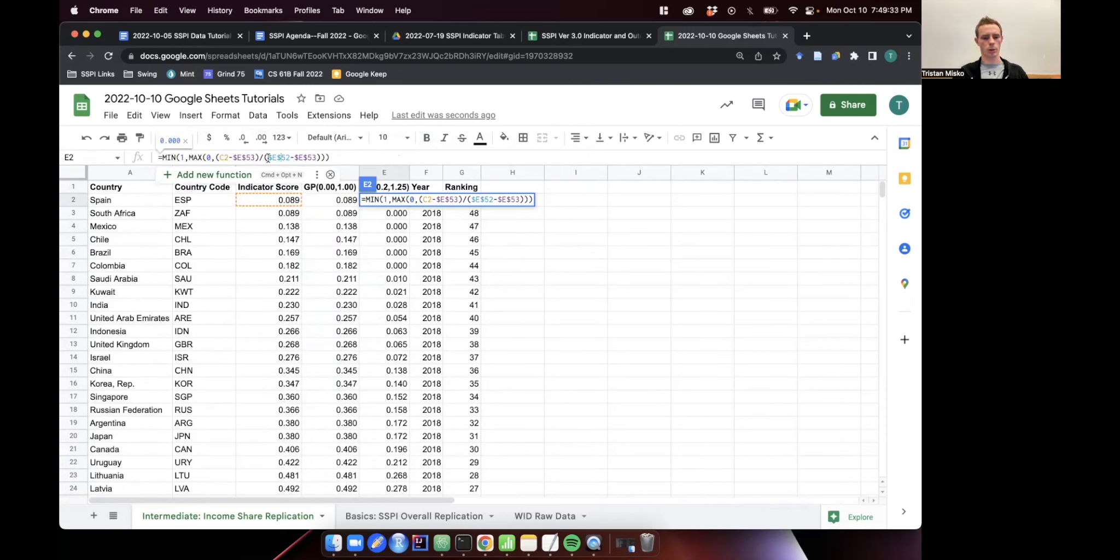
left_click(321, 206)
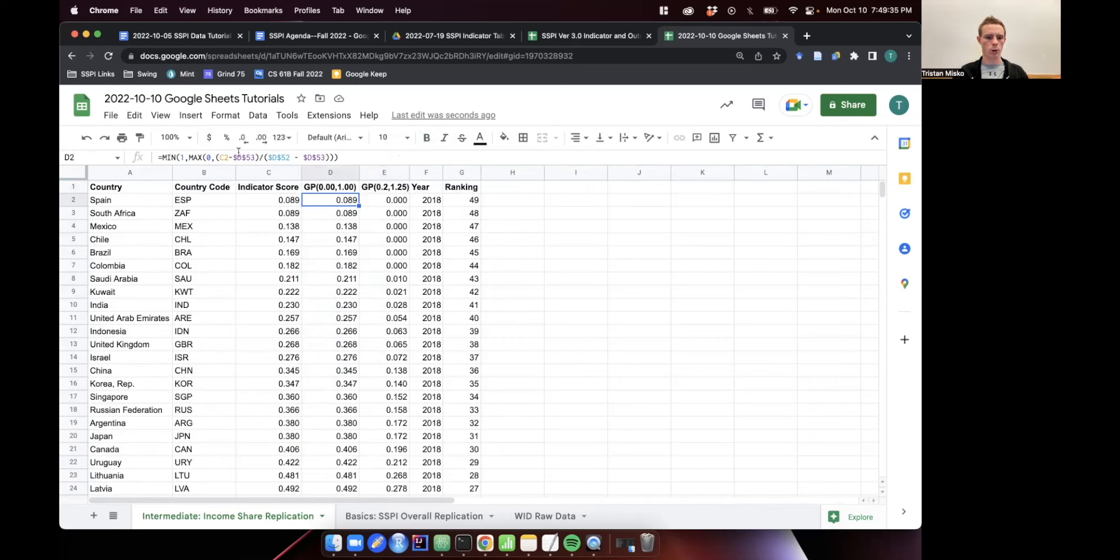
left_click(270, 158)
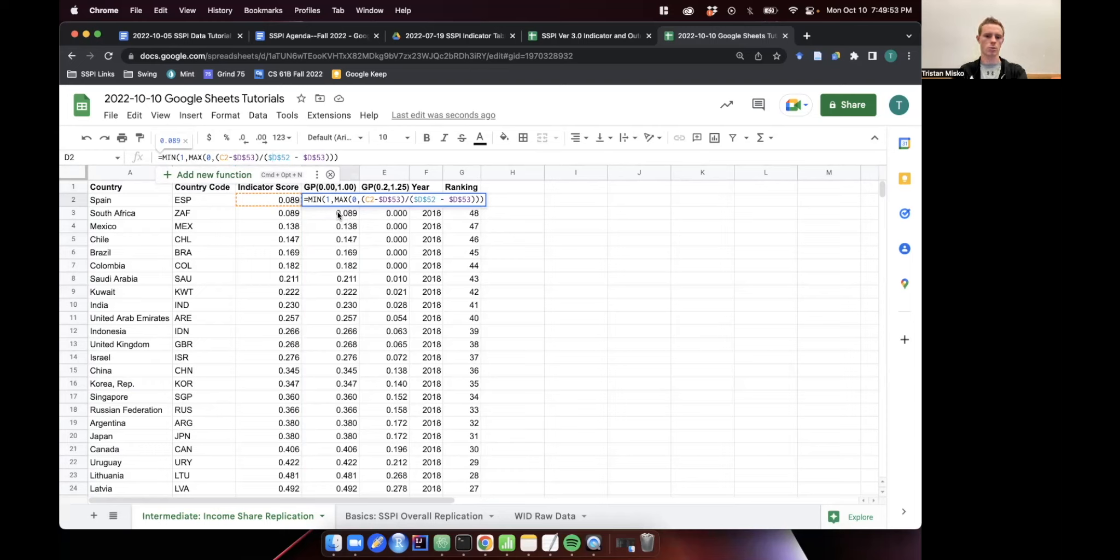
key("Escape")
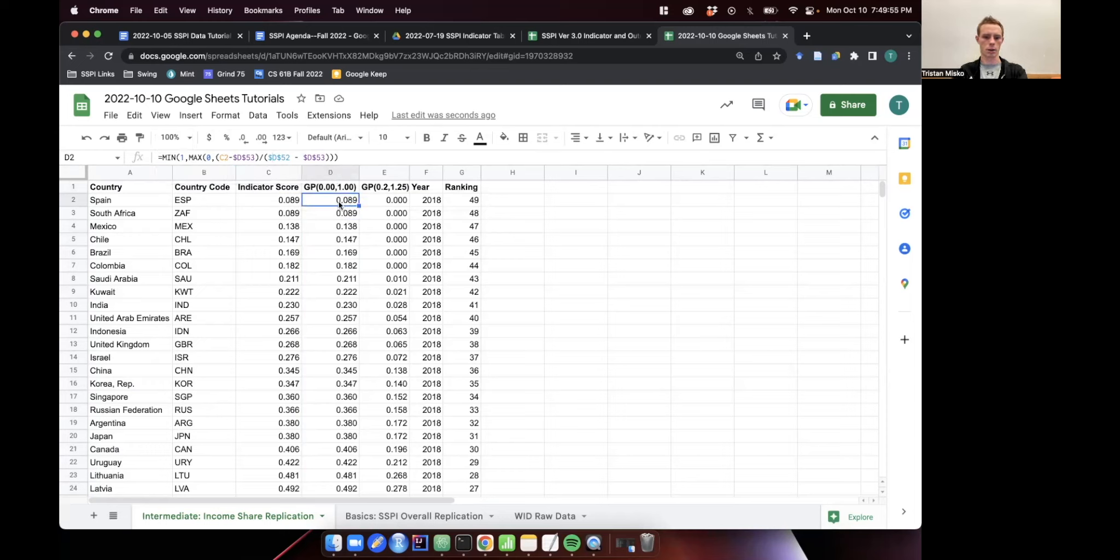
Insert two empty columns between GP(0.2,1.25) and Year.
right_click(427, 173)
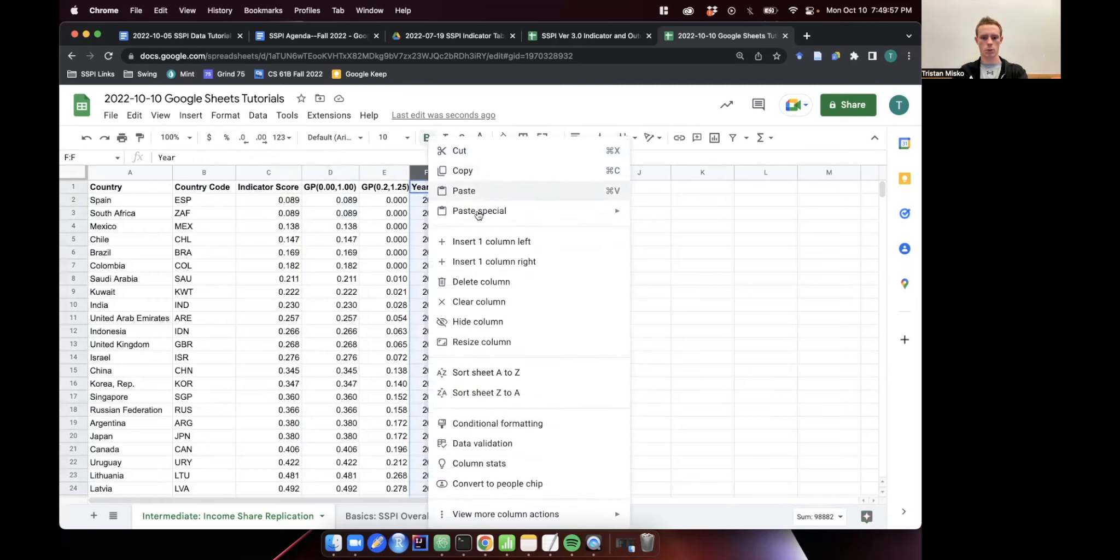
left_click(502, 242)
right_click(449, 173)
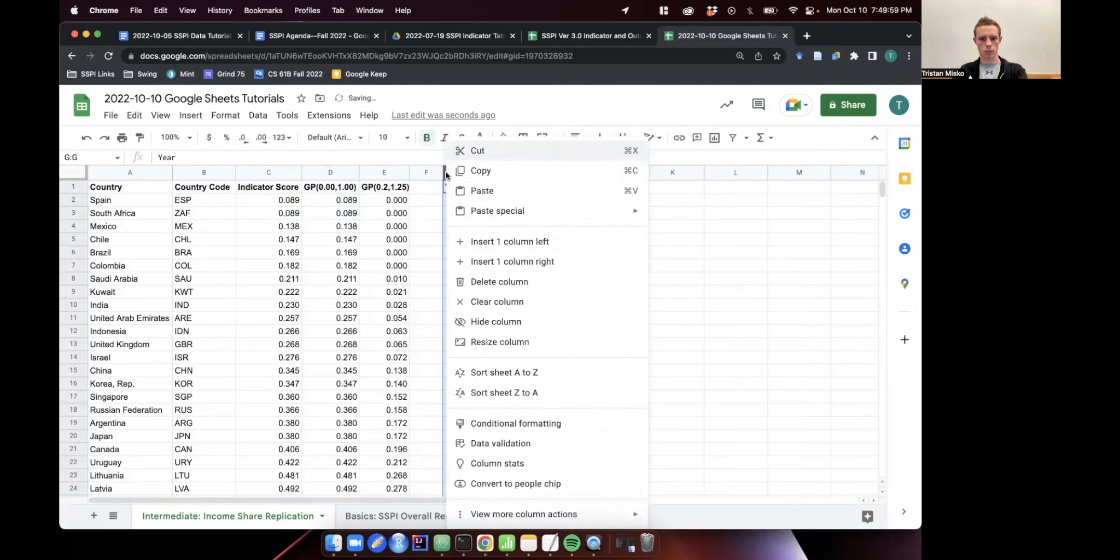
left_click(520, 246)
Head column F with GP(0.10,1.5) and fit the column width to the heading.
left_click(427, 186)
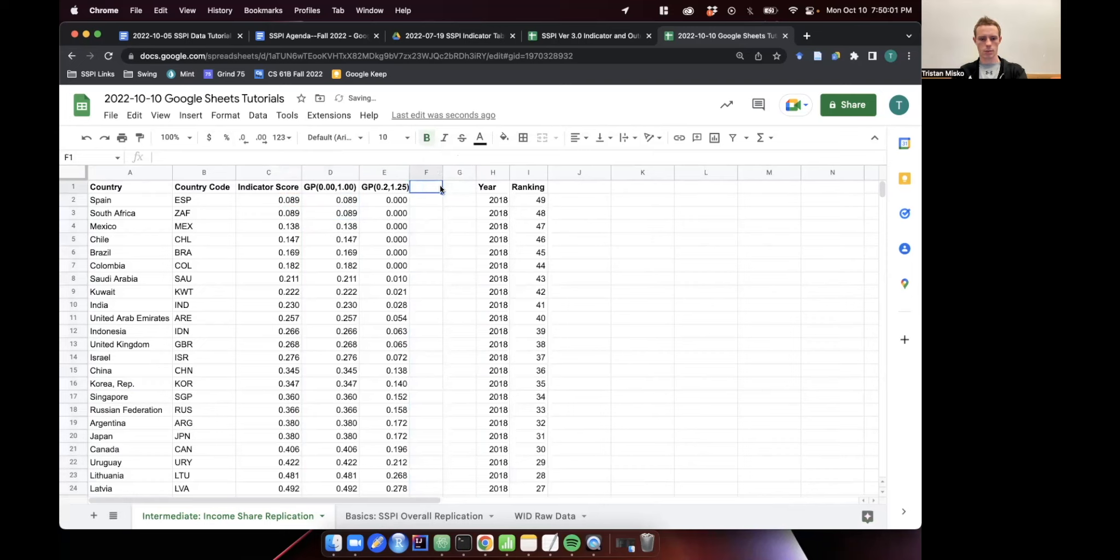
type("GP(0.10")
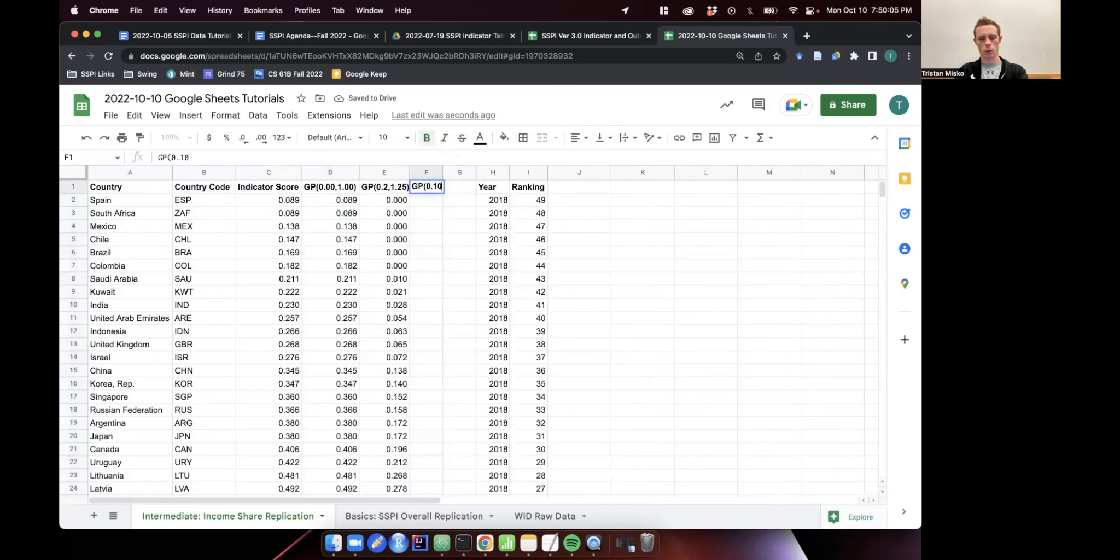
type(",")
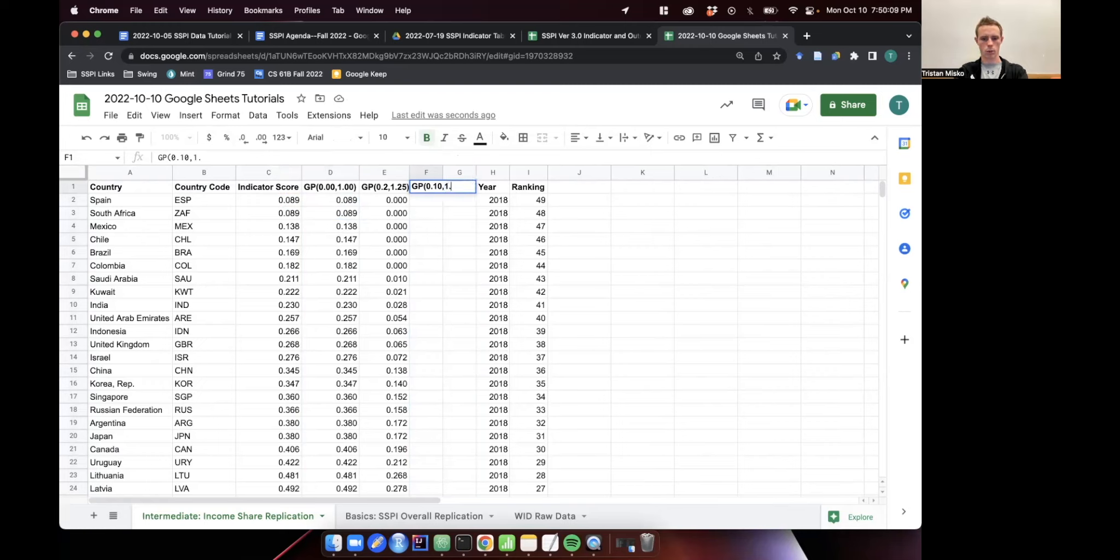
key("Return")
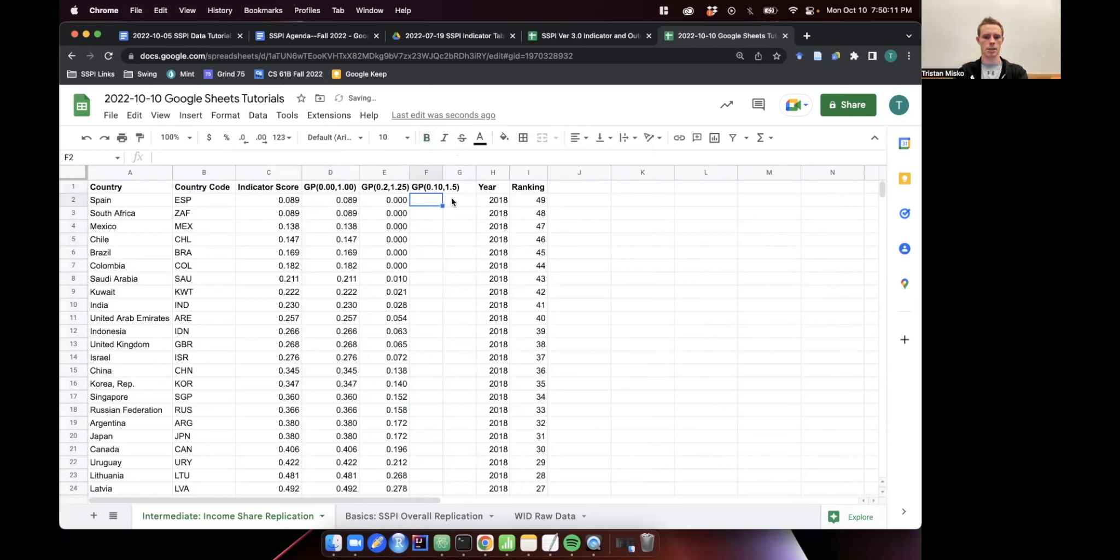
double_click(443, 172)
left_click(453, 188)
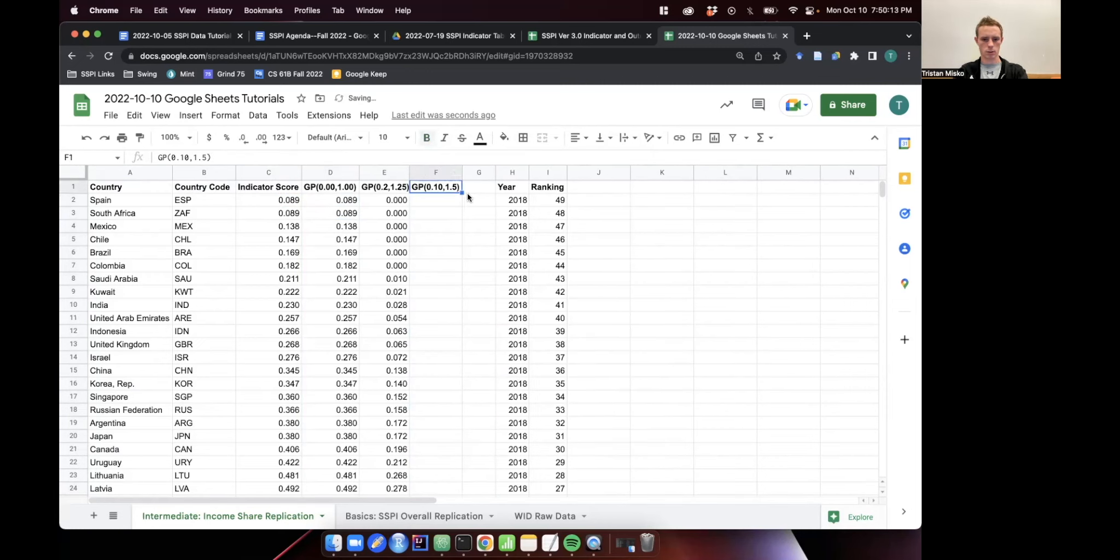
Head column G with GP(0.20,1.00) and fit the column width to the heading.
left_click(473, 191)
type("GP")
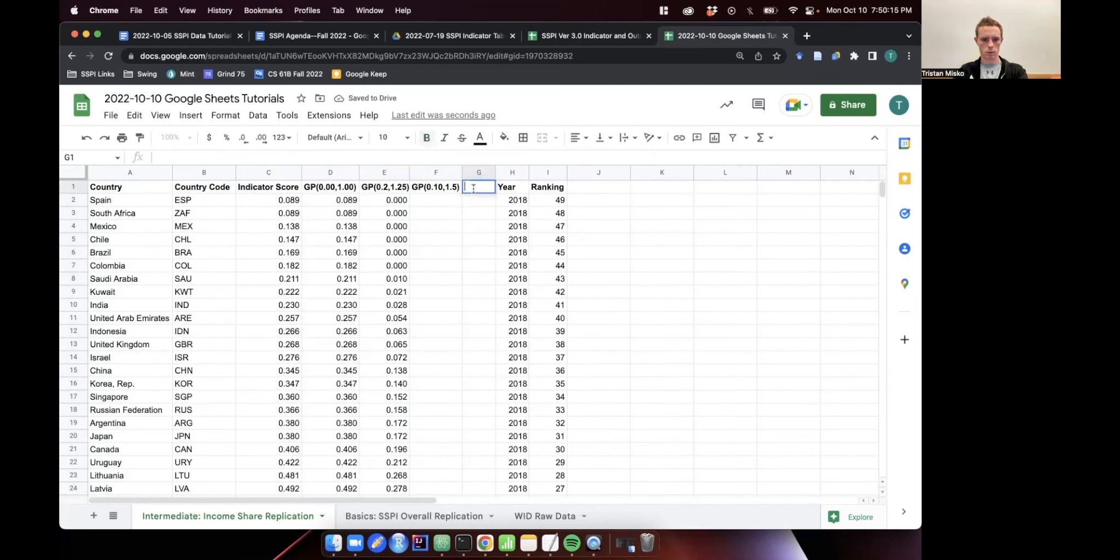
type("(0.20,1.")
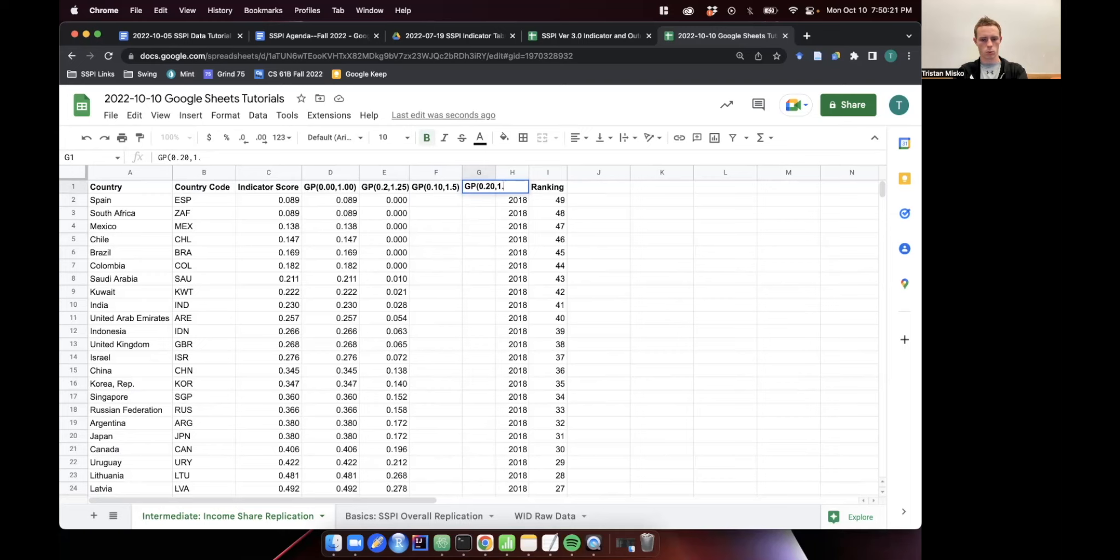
type("00)")
key("Return")
double_click(495, 172)
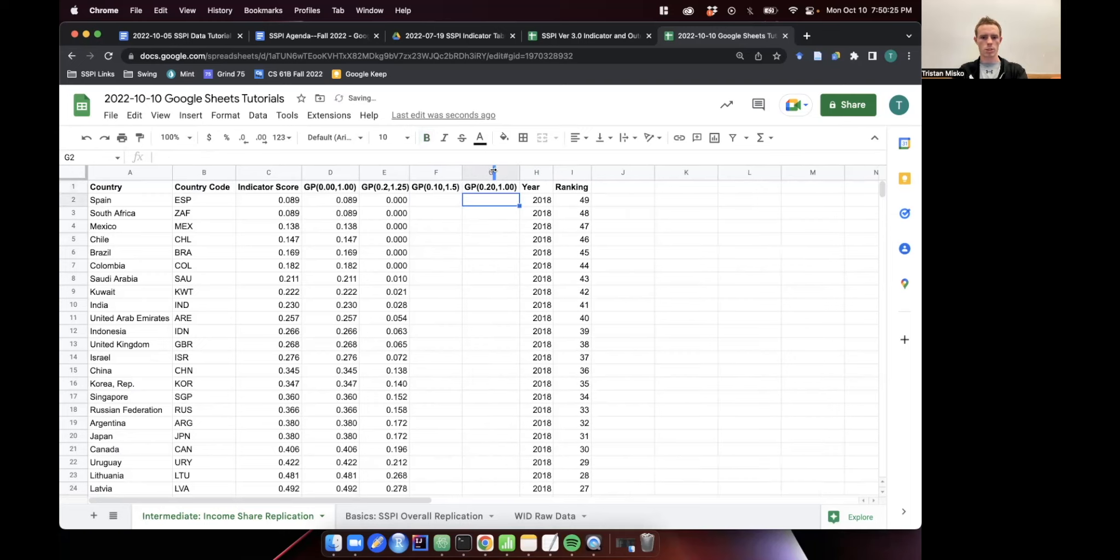
Review the goalpost pairs named in the headings of columns D through G.
left_click(477, 189)
left_click(450, 188)
left_click(482, 189)
left_click(427, 189)
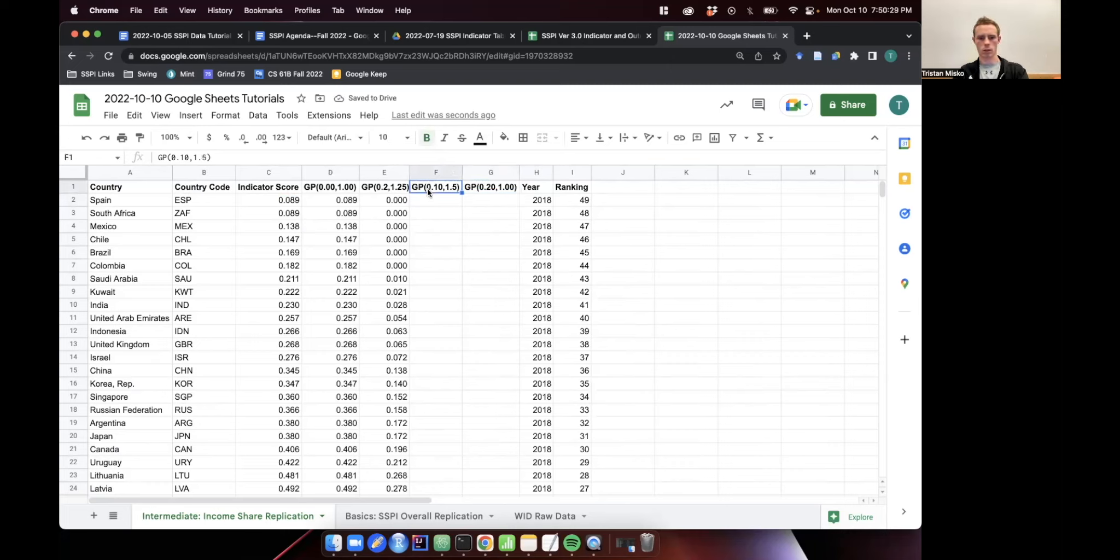
left_click(330, 173)
left_click(384, 187)
left_click(344, 191)
left_click(386, 198)
left_click(388, 192)
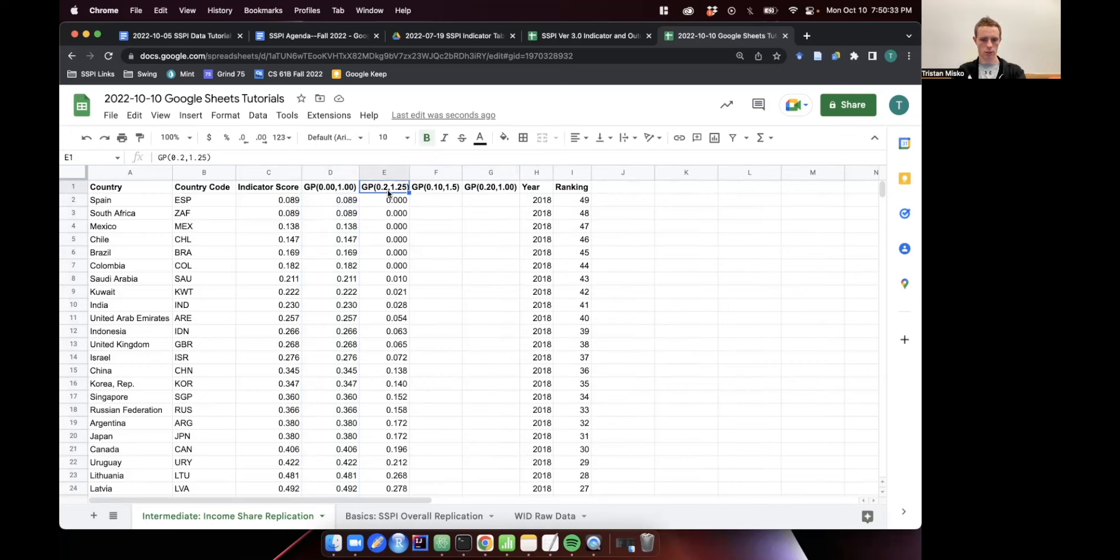
Compare the score columns under GP(0.00,1.00) and GP(0.2,1.25) with the unfilled columns beside them.
left_click(327, 204)
left_click_drag(326, 205, 331, 252)
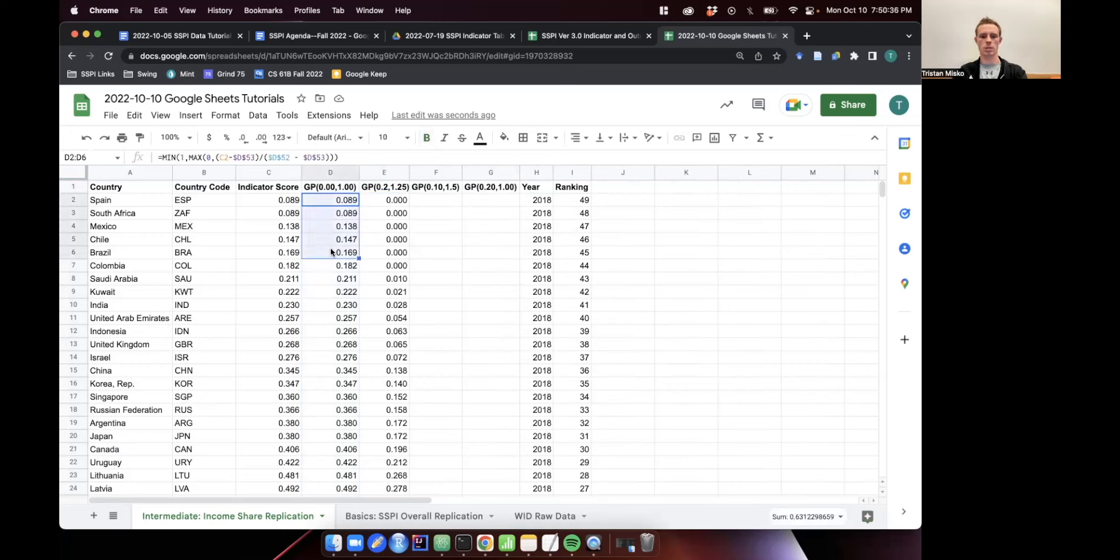
left_click(428, 186)
left_click(400, 189)
double_click(388, 188)
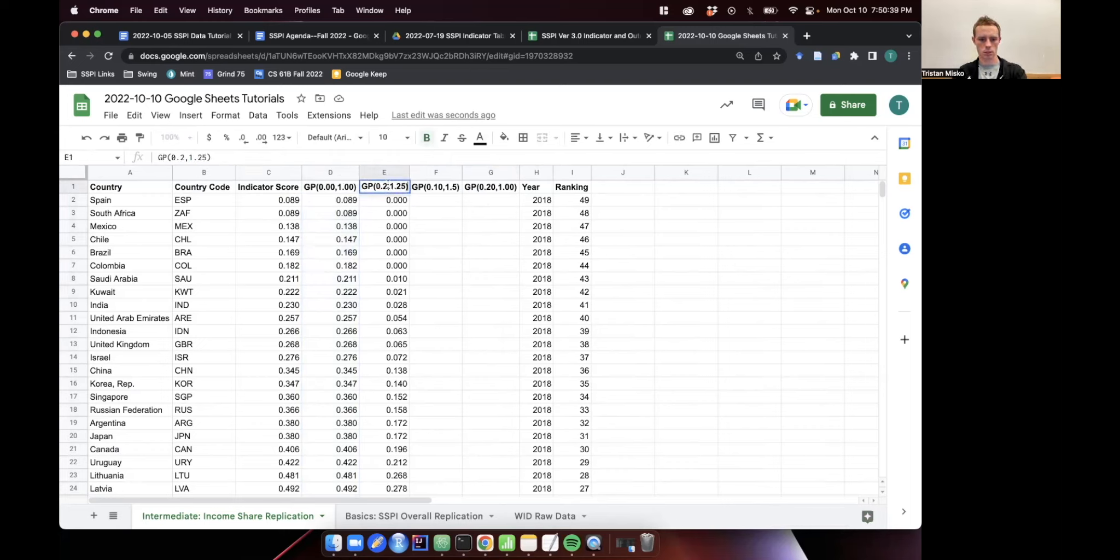
left_click_drag(394, 212, 393, 271)
left_click(433, 254)
left_click(431, 201)
Lock the column of the indicator score reference in D2's formula, making it $C2 with a relative row.
left_click(325, 199)
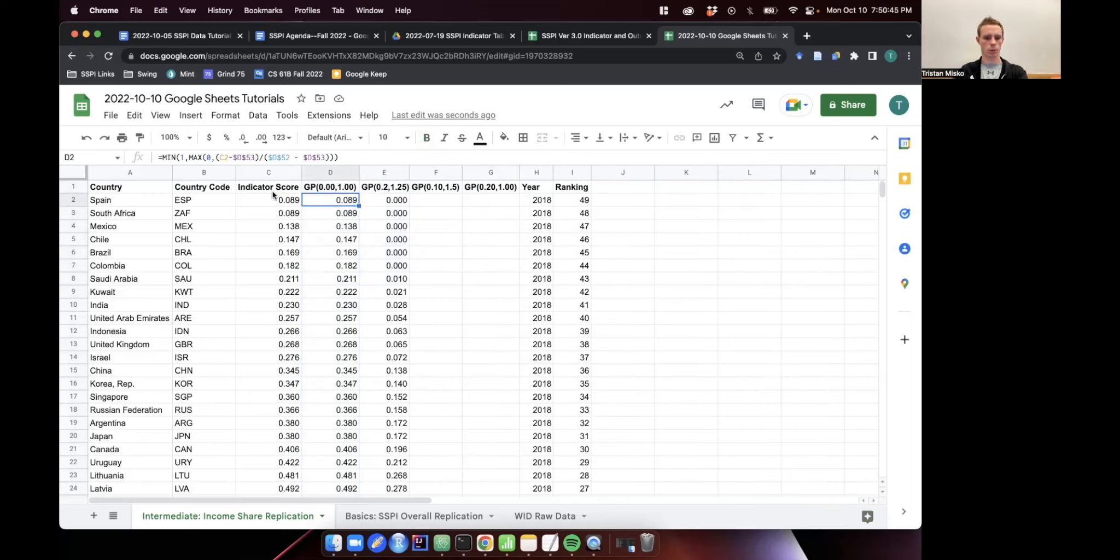
left_click(221, 157)
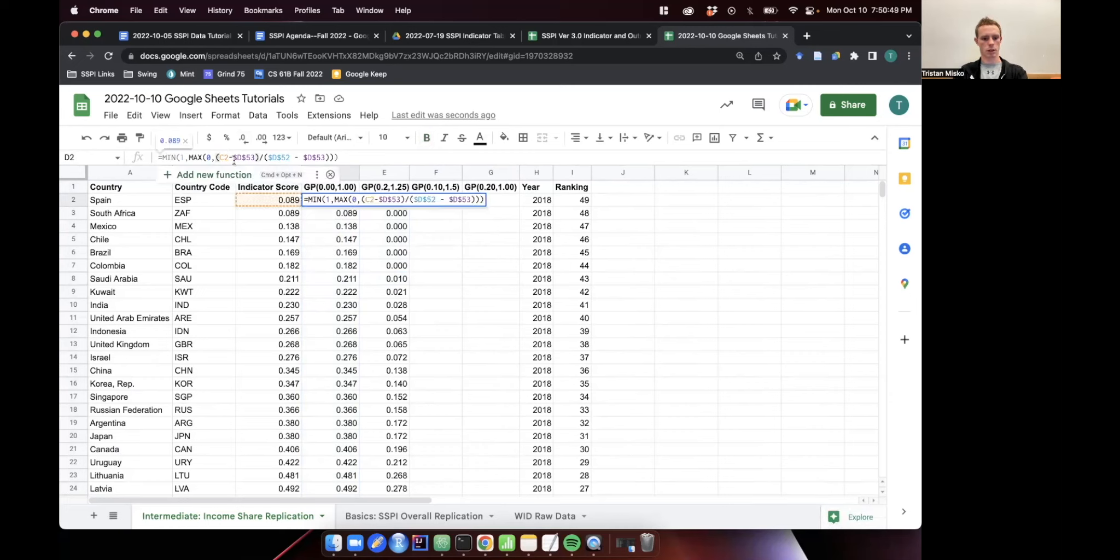
type("$")
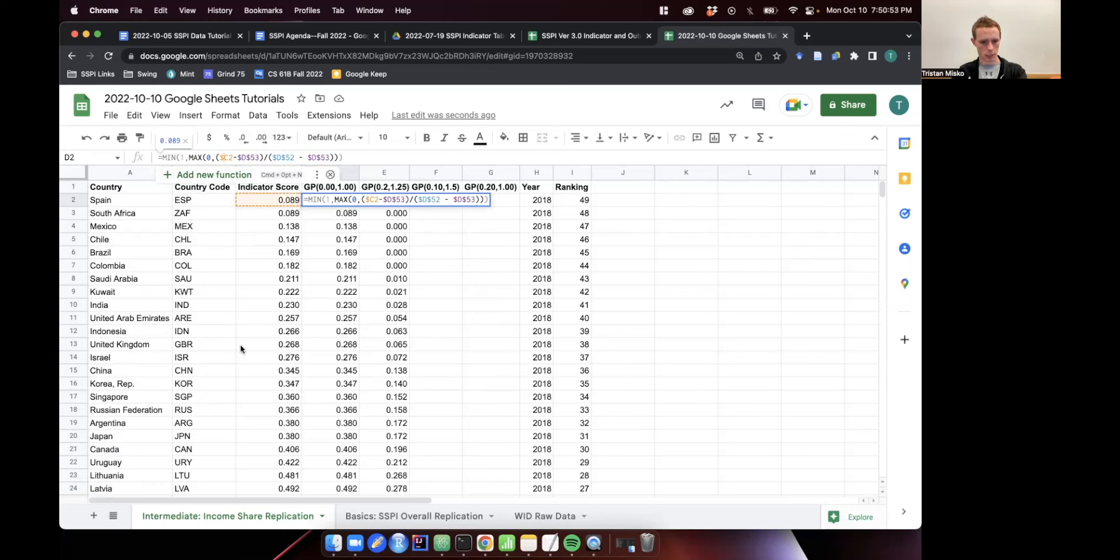
left_click_drag(228, 158, 234, 156)
left_click(225, 157)
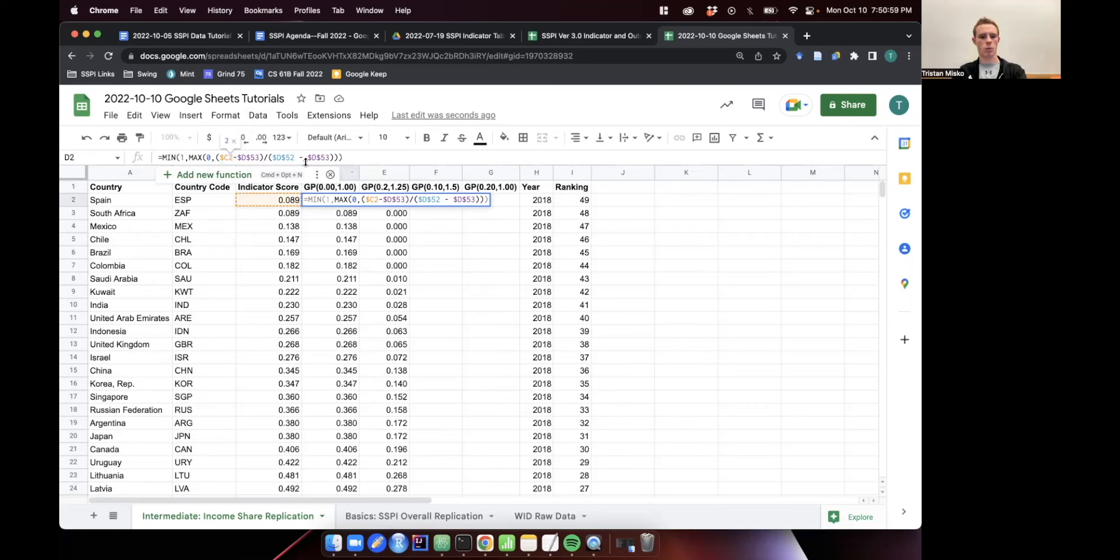
Unlock the column in D2's goalpost references so they read D$52 and D$53, keeping the rows locked.
left_click(245, 157)
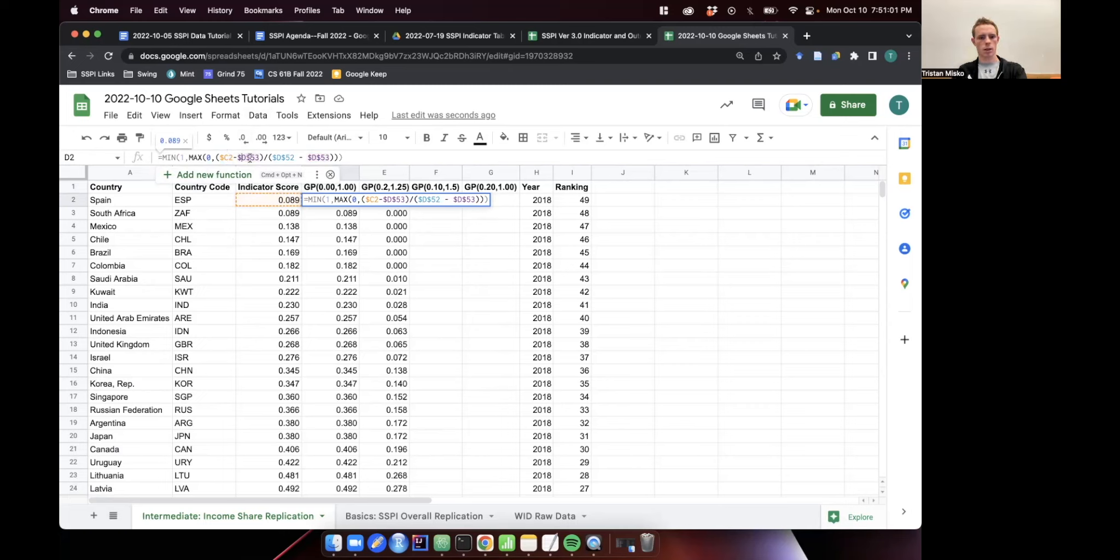
key("BackSpace")
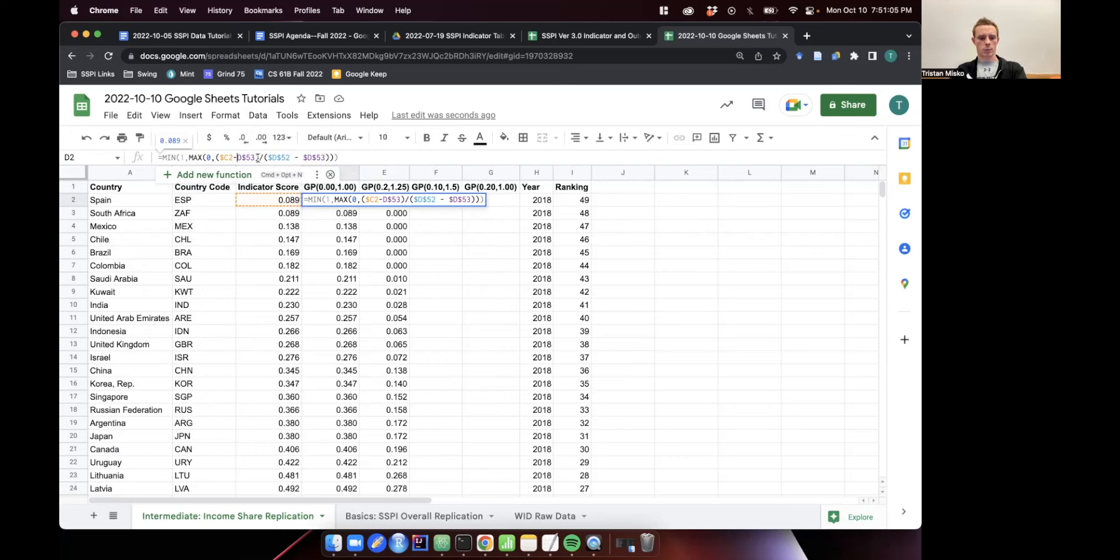
left_click(272, 157)
key("BackSpace")
left_click(305, 157)
key("BackSpace")
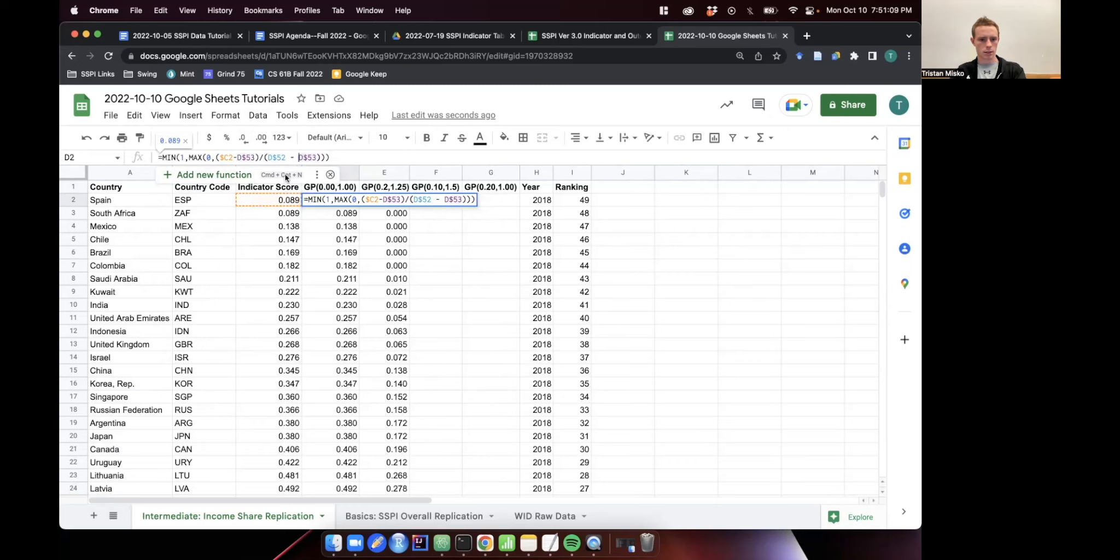
scroll(345, 361, "down", 9)
scroll(345, 359, "down", 3)
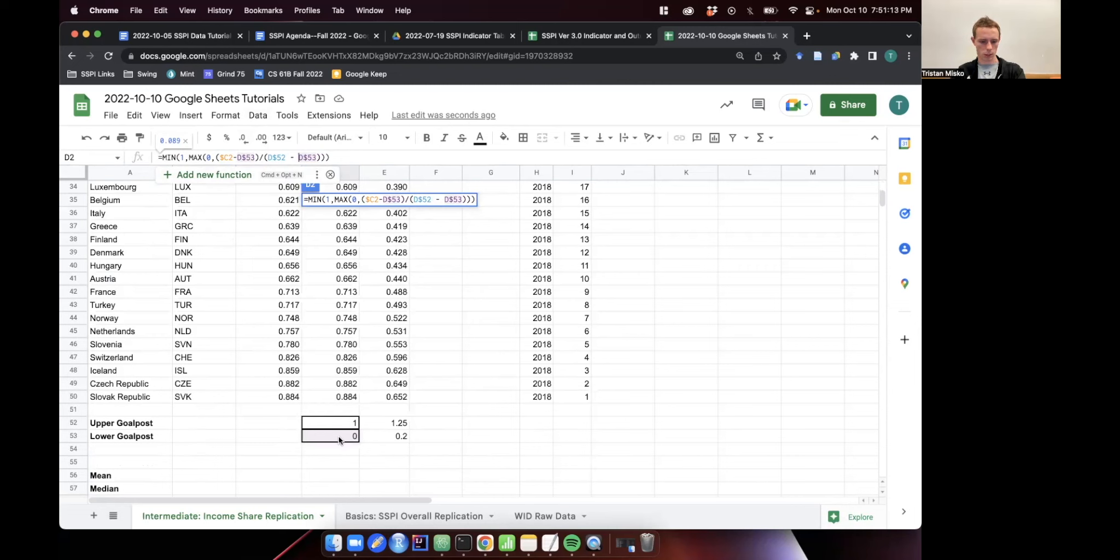
scroll(342, 427, "up", 11)
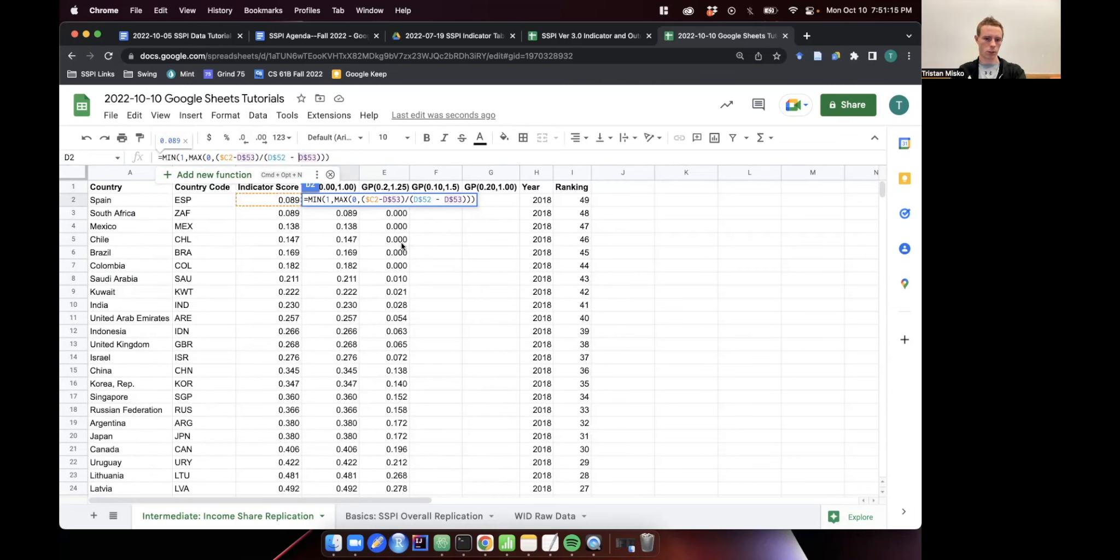
key("Return")
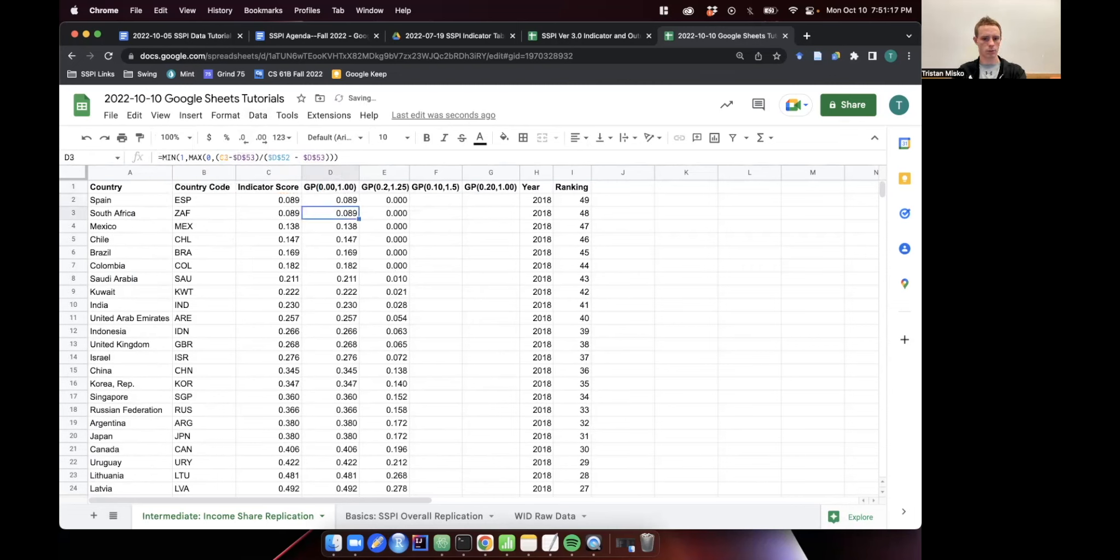
Fill the D2 formula across Spain's row through G2.
left_click(354, 203)
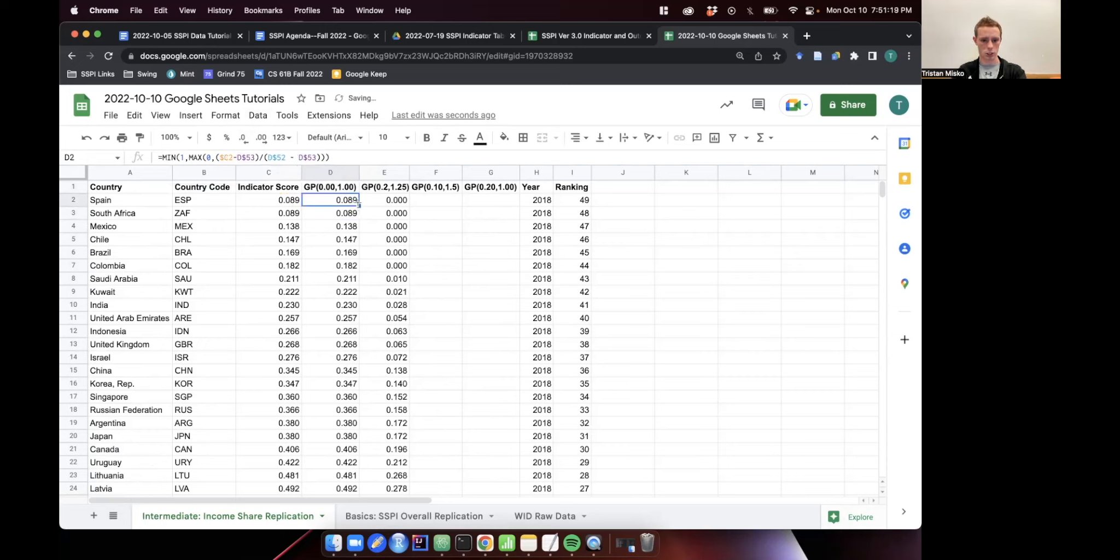
left_click_drag(359, 206, 487, 207)
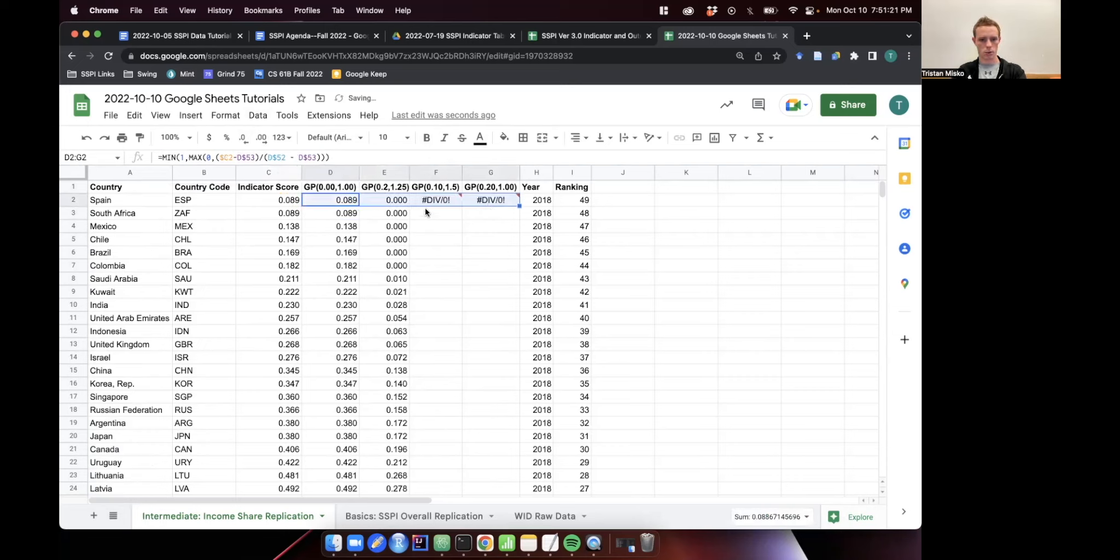
mouse_move(454, 207)
Enter the goalposts for the GP(0.10,1.5) column: 0.1 as lower in F53 and 1.5 as upper in F52.
scroll(454, 206, "down", 10)
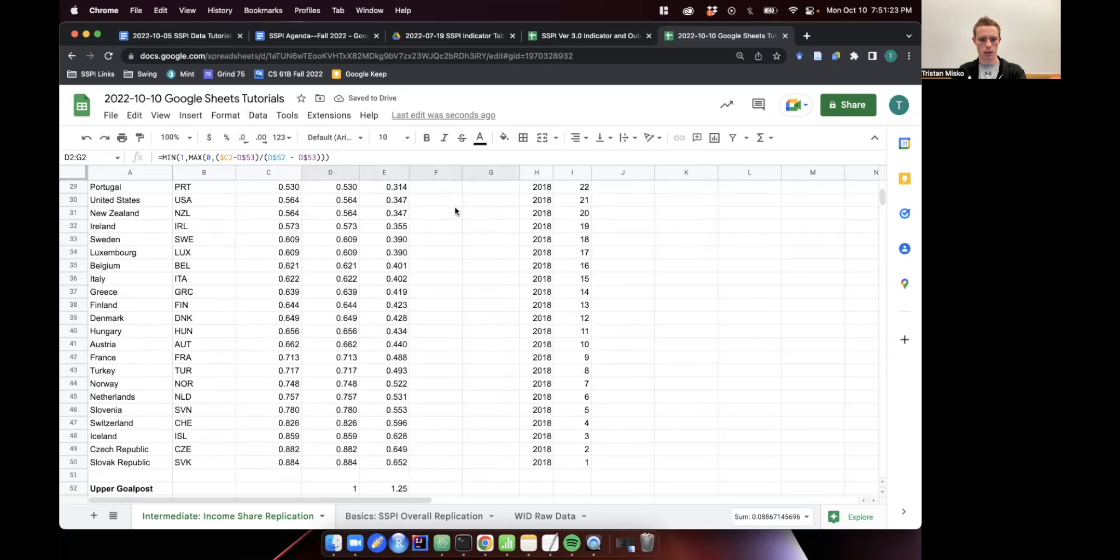
scroll(455, 207, "up", 10)
scroll(455, 207, "down", 9)
scroll(454, 208, "down", 6)
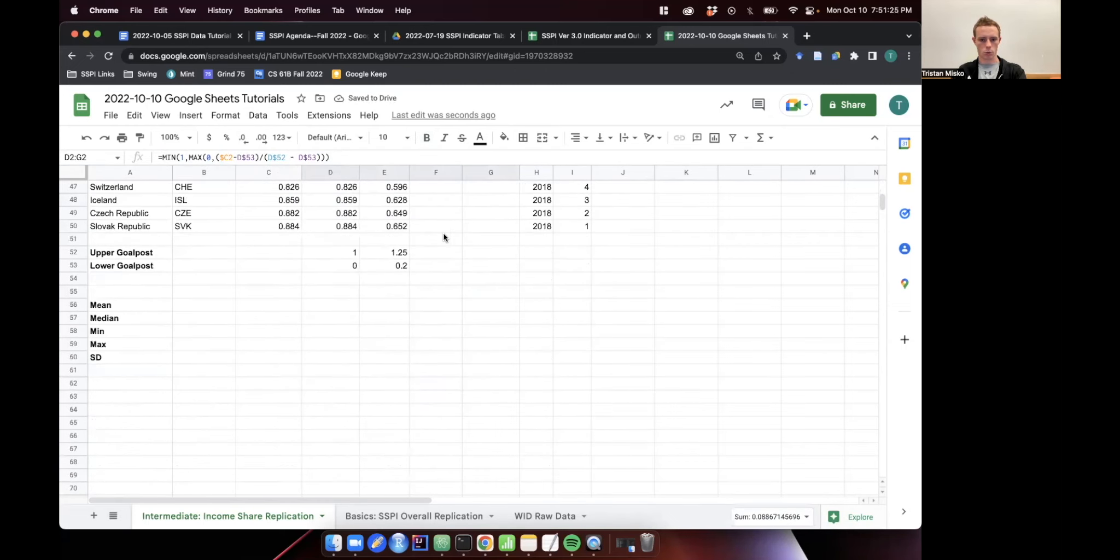
left_click(434, 266)
type("0.1")
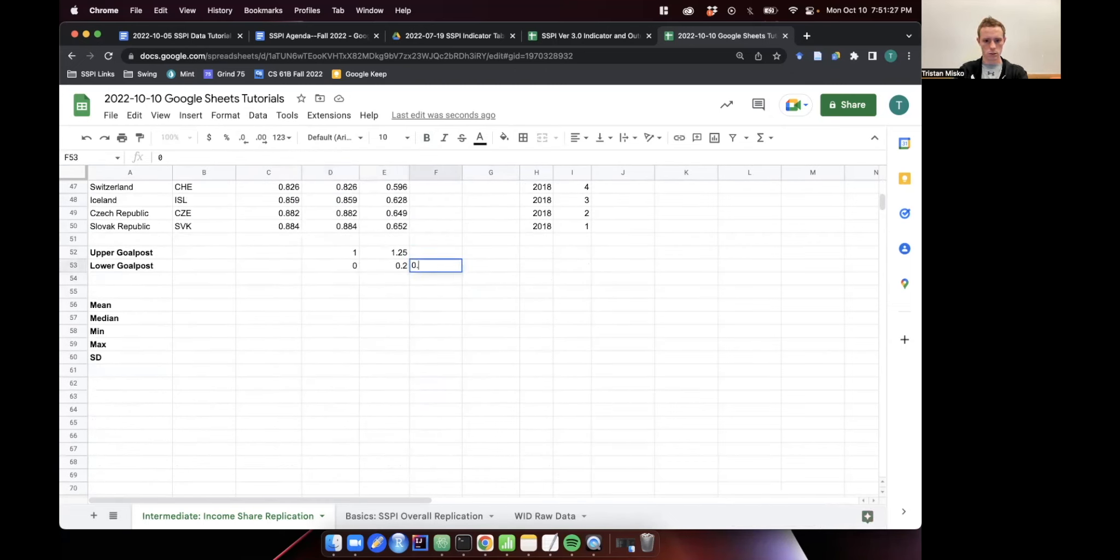
key("Return")
left_click(437, 255)
type("1.5")
key("Return")
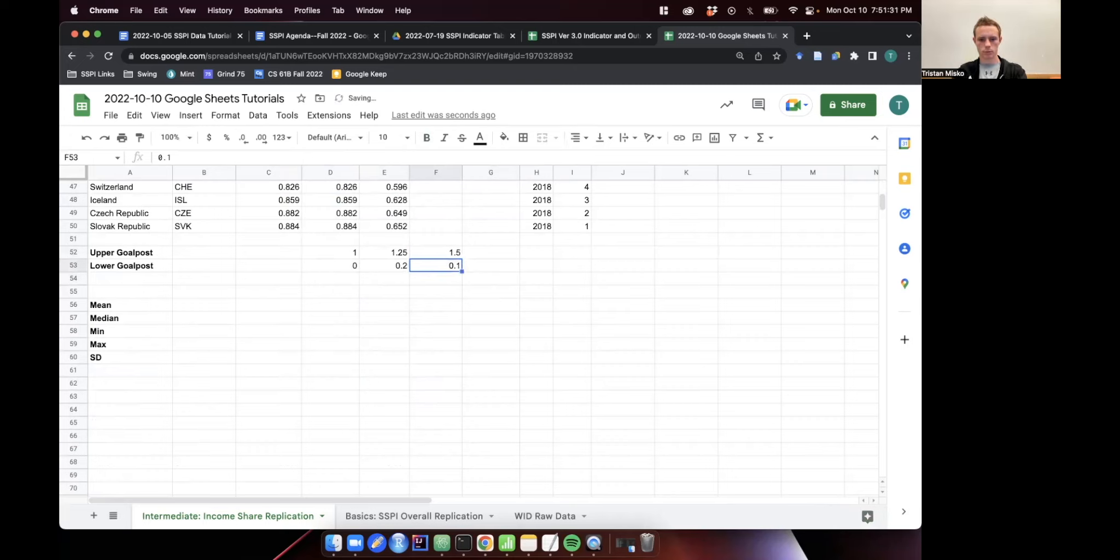
Enter the goalposts for the GP(0.20,1.00) column: 0.2 as lower in G53 and 1.0 as upper in G52.
scroll(470, 328, "up", 6)
scroll(504, 248, "down", 15)
scroll(504, 248, "up", 15)
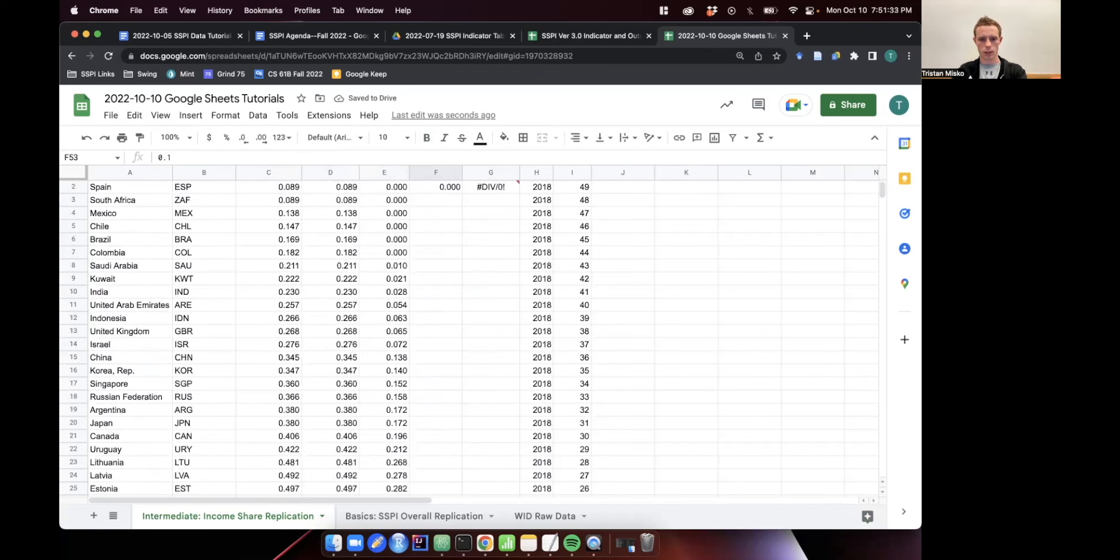
scroll(504, 247, "down", 9)
scroll(504, 251, "down", 2)
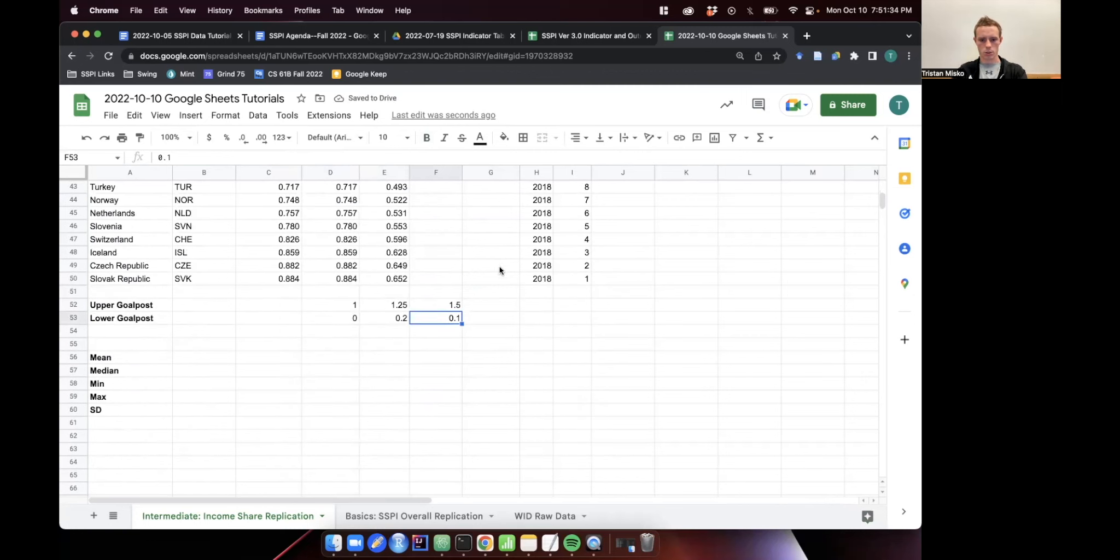
left_click(491, 319)
type("0.2")
left_click(493, 301)
scroll(493, 300, "up", 20)
scroll(493, 301, "down", 13)
type("1.")
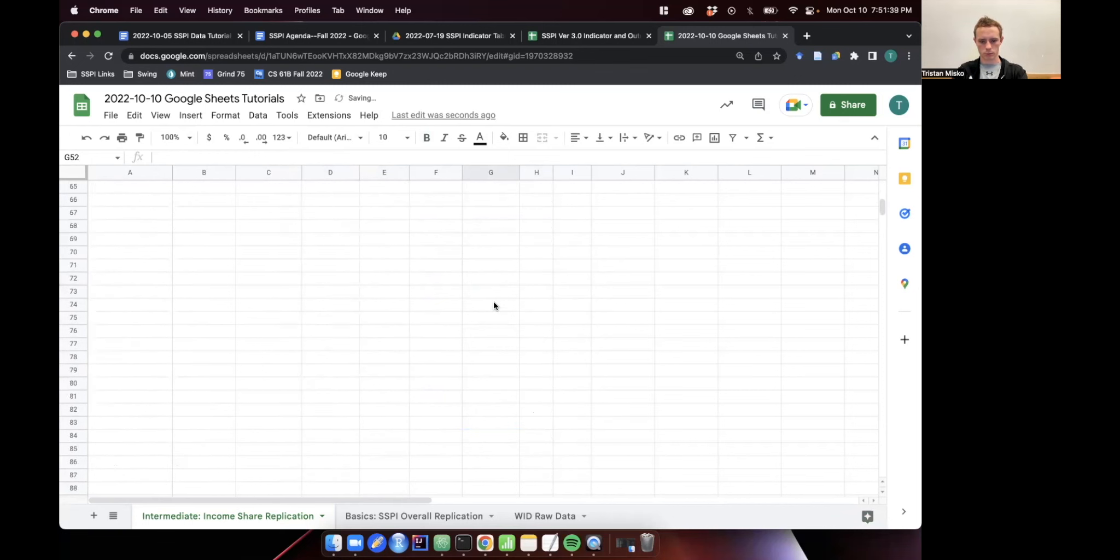
type("0")
key("Return")
scroll(510, 283, "up", 12)
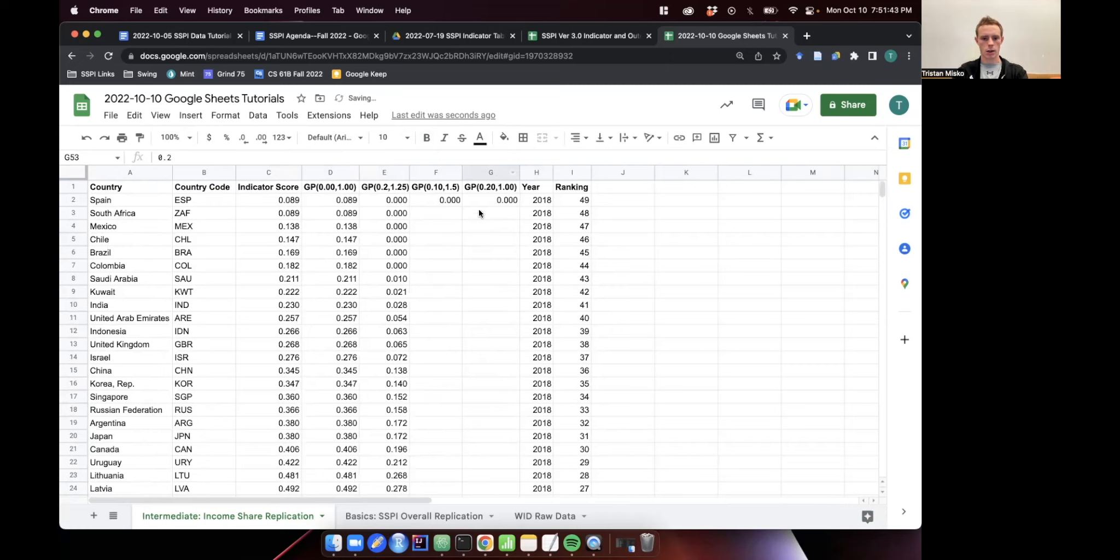
Fill the goalpost formulas in D2 through G2 down to row 50 for all countries.
left_click(449, 203)
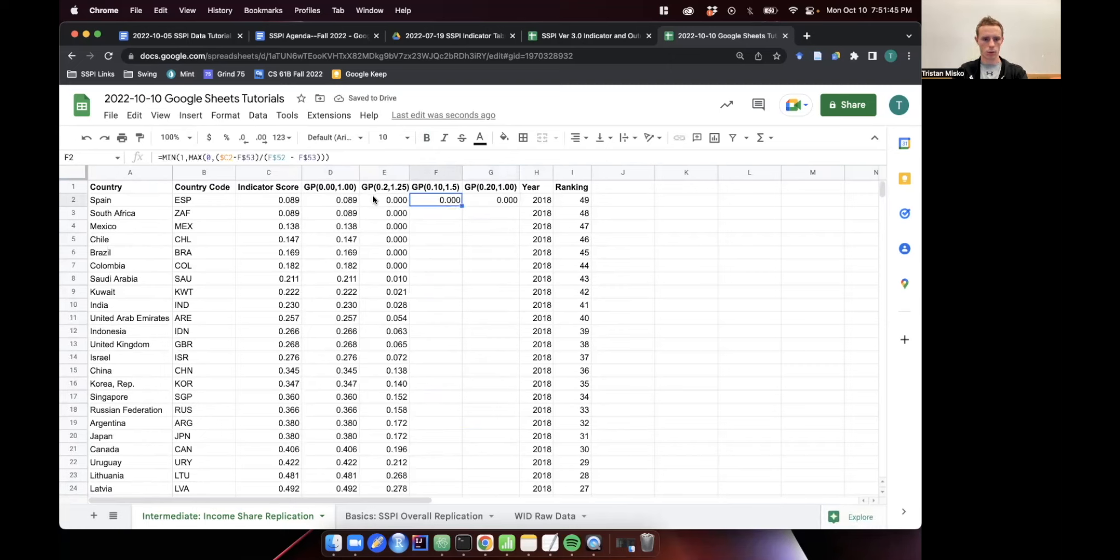
left_click_drag(287, 200, 510, 200)
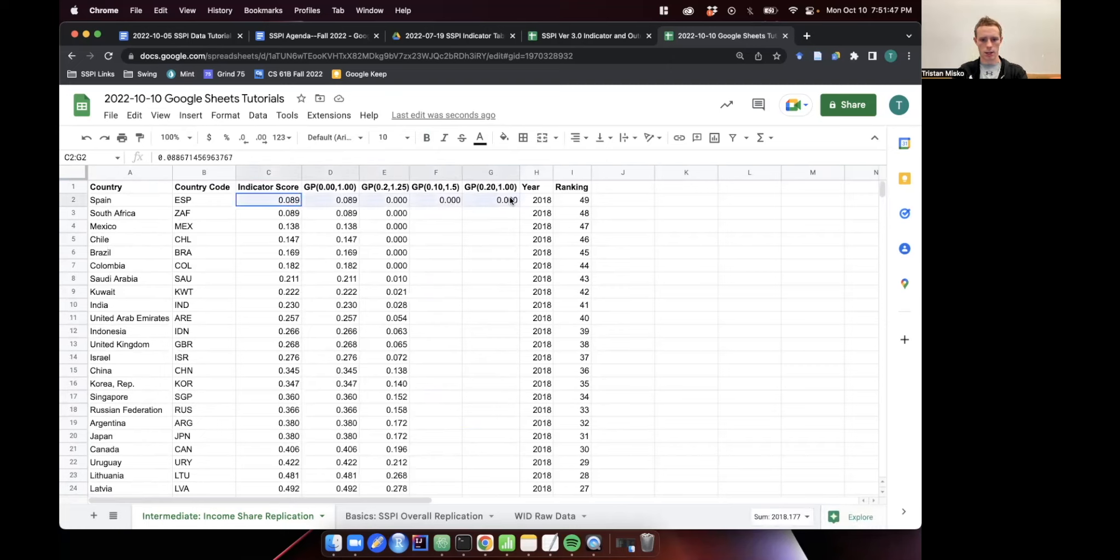
left_click(510, 201)
left_click_drag(330, 200, 498, 351)
scroll(499, 328, "up", 12)
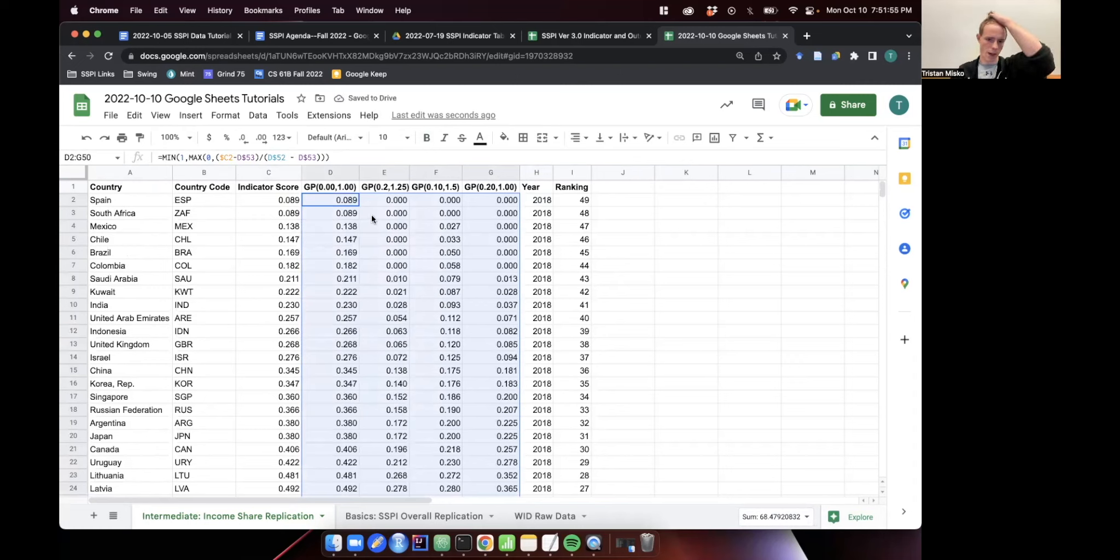
Examine how D2's formula mixes locked and relative references for the indicator score and the goalposts.
left_click(356, 206)
left_click(220, 158)
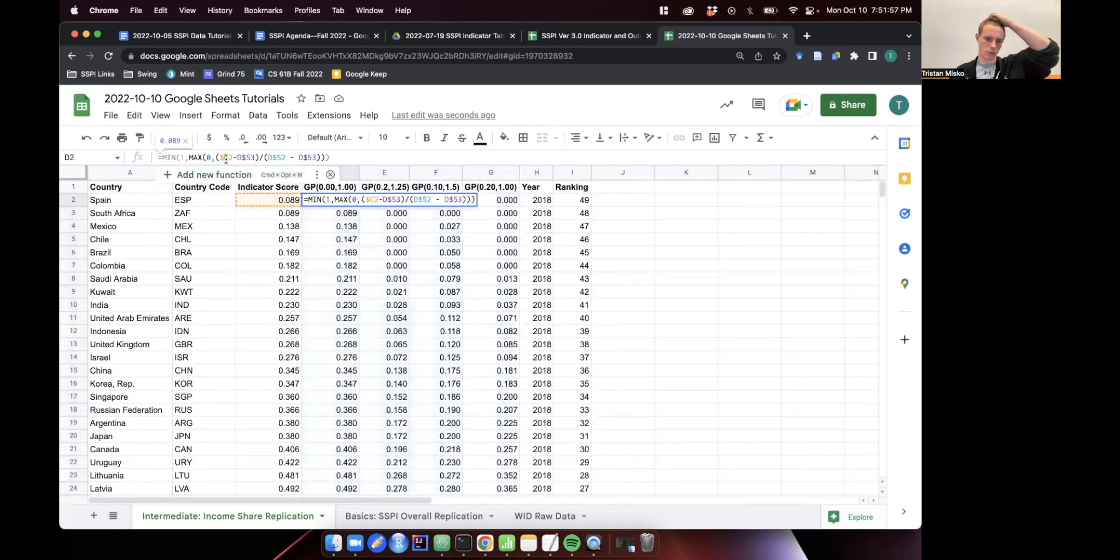
left_click(264, 156)
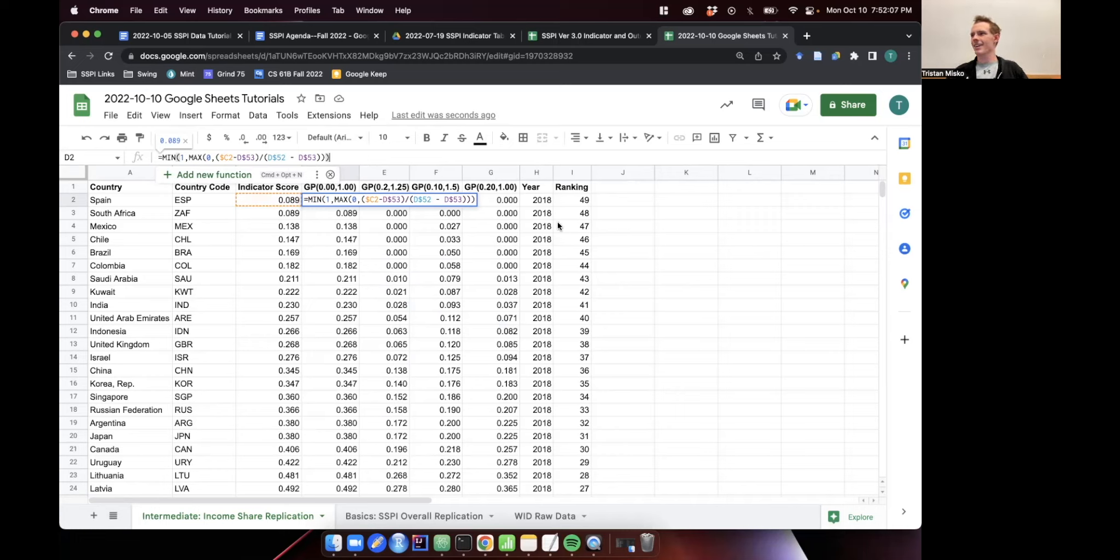
key("Return")
Insert a chart from the whole country table A1:I50, including the header row.
scroll(501, 250, "down", 2)
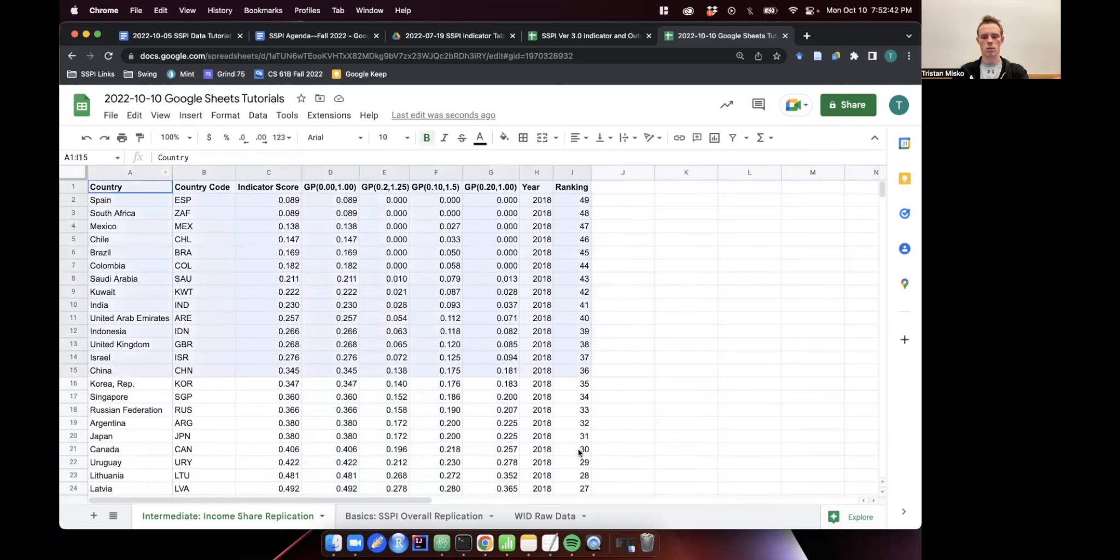
left_click_drag(578, 452, 577, 382)
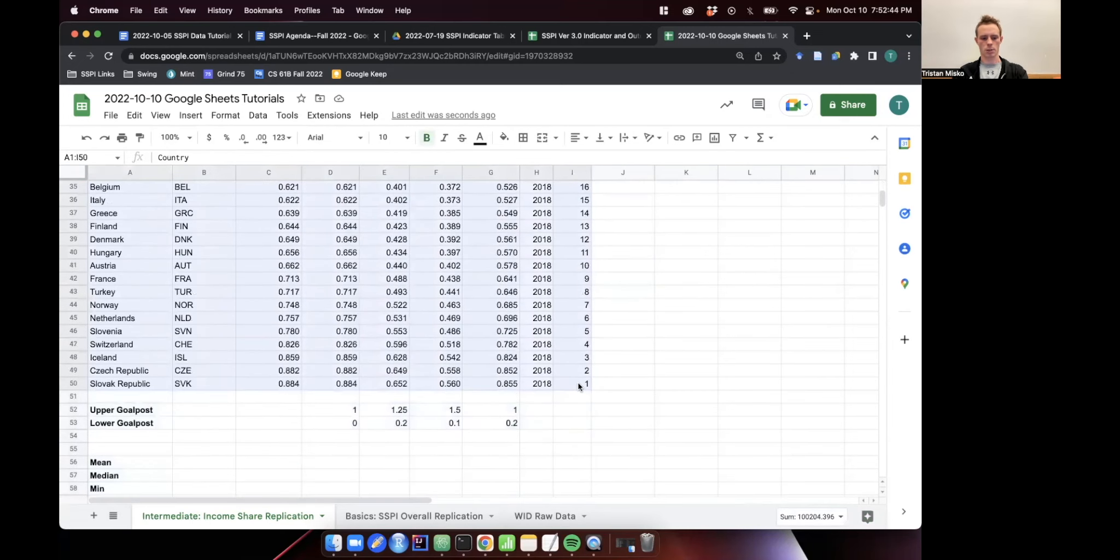
scroll(355, 239, "up", 10)
scroll(352, 239, "right", 2)
scroll(351, 239, "left", 1)
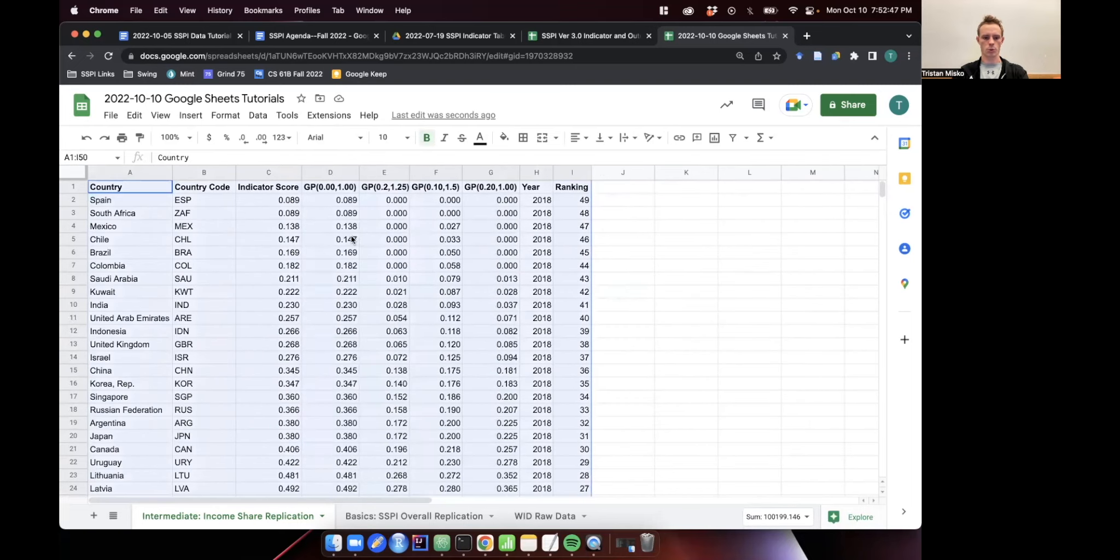
right_click(279, 212)
left_click(186, 117)
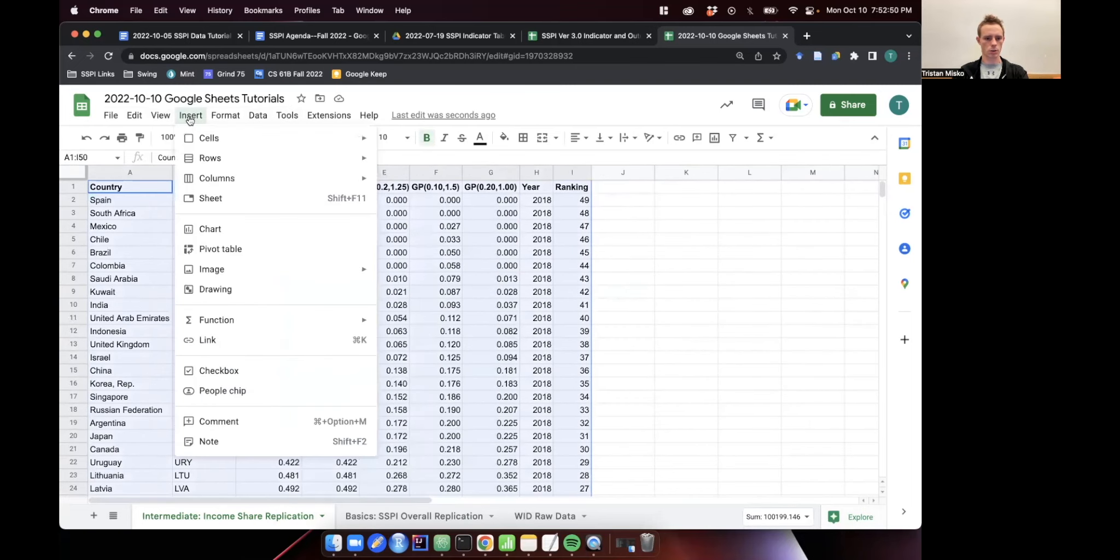
left_click(232, 235)
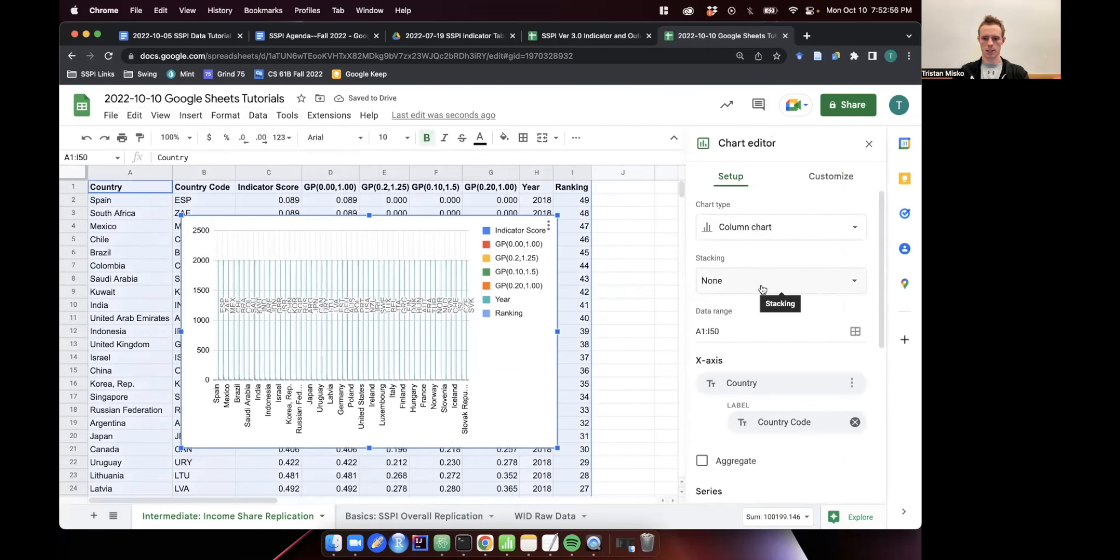
Change the chart type to a scatter chart.
left_click(737, 231)
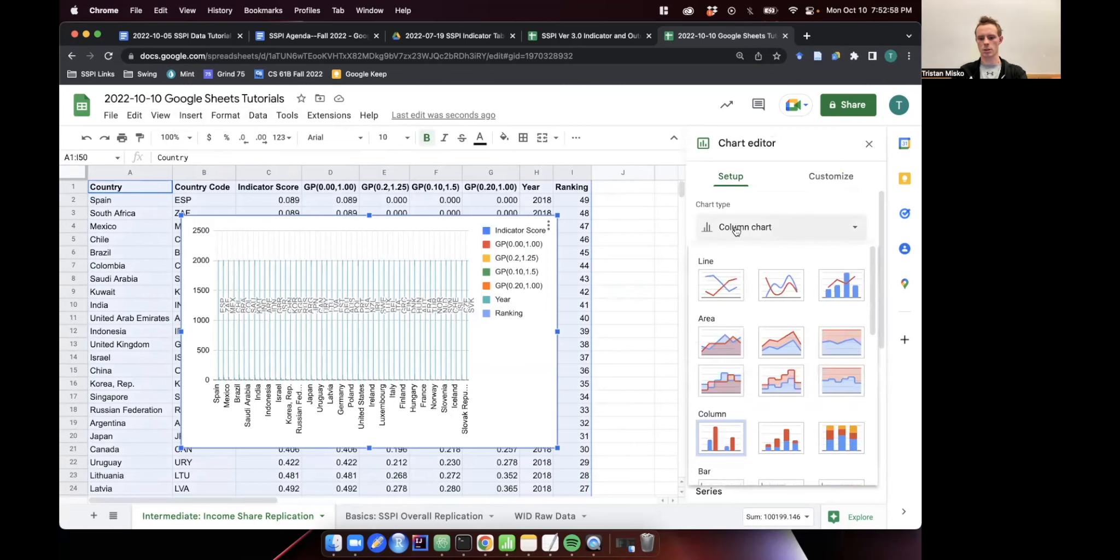
scroll(728, 464, "down", 5)
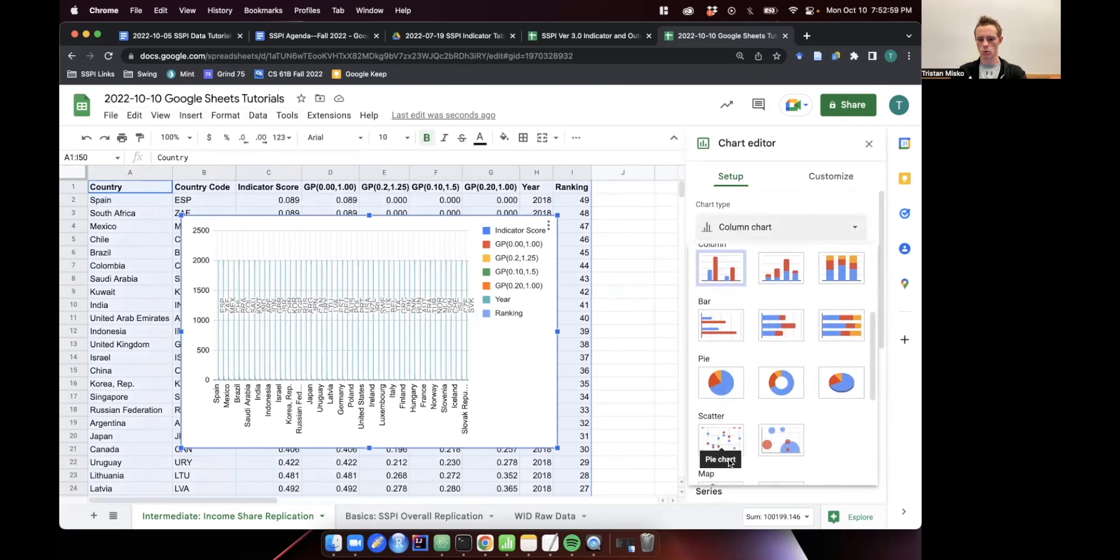
left_click(729, 435)
Remove all data series from the scatter chart at once.
scroll(756, 335, "down", 5)
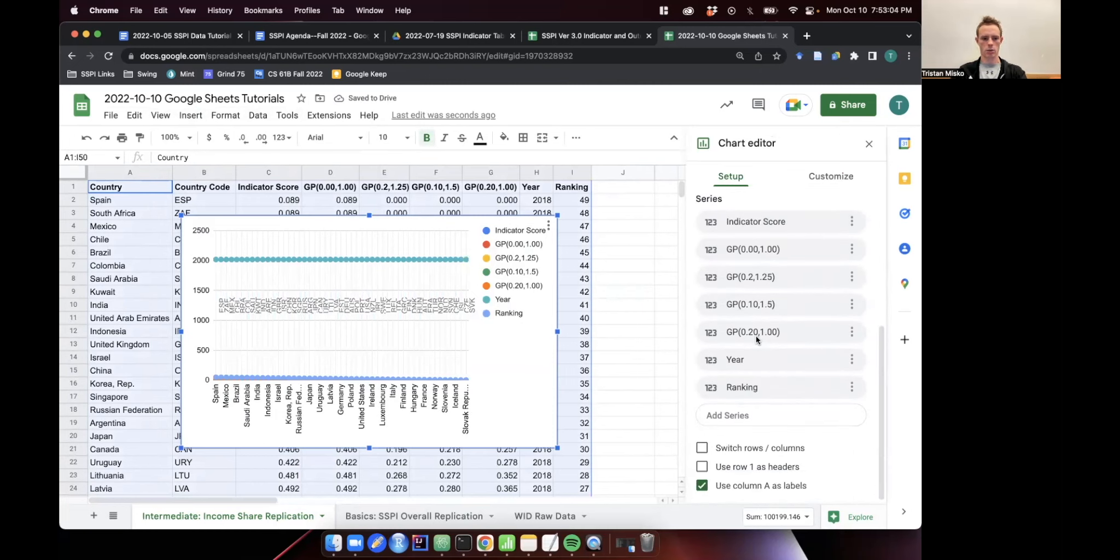
left_click(852, 223)
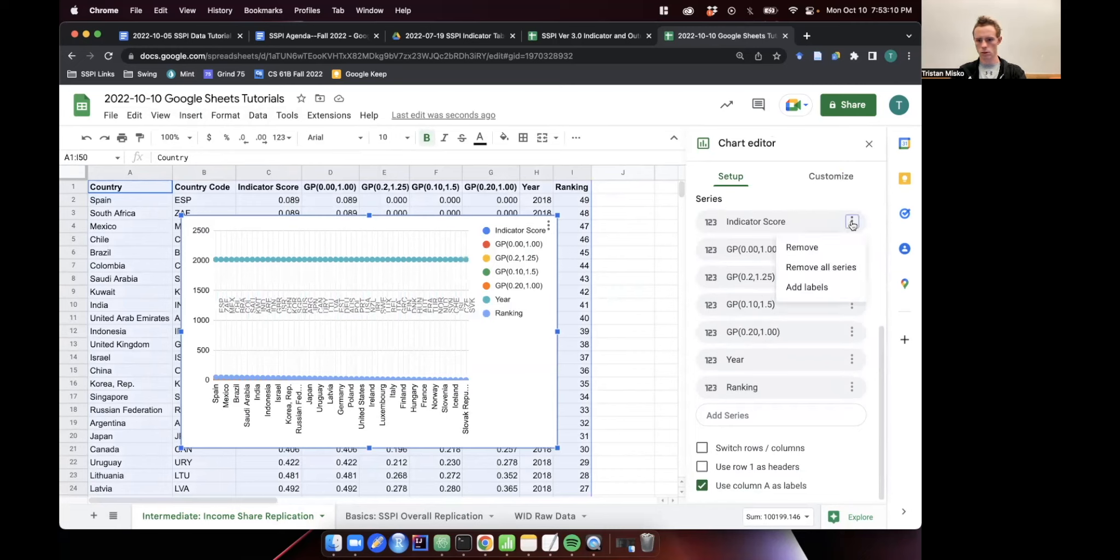
left_click(852, 223)
left_click(852, 224)
left_click(821, 267)
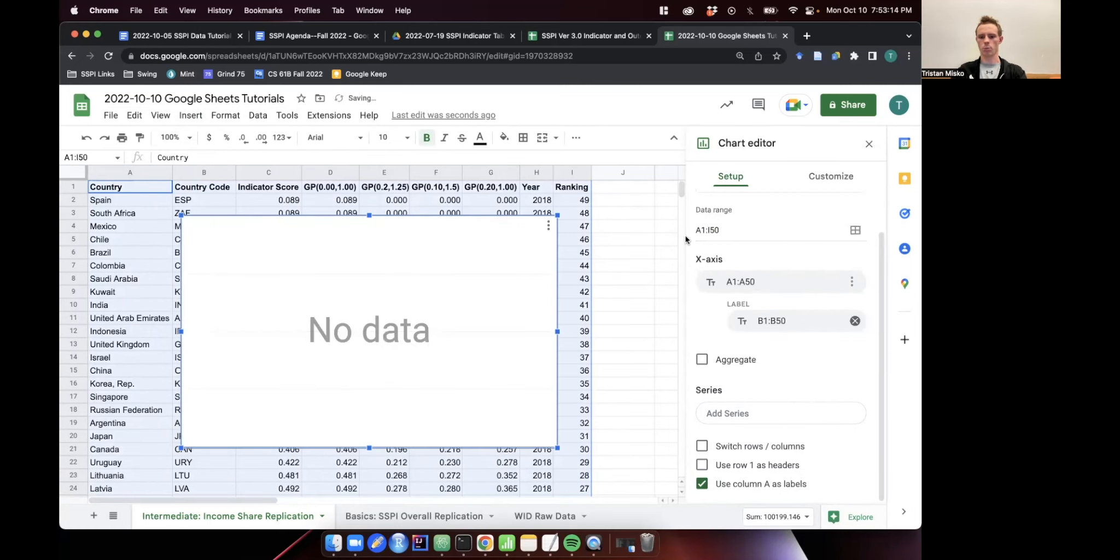
Remove the country code label from the chart's x-axis and set the x-axis to Country.
scroll(730, 258, "up", 2)
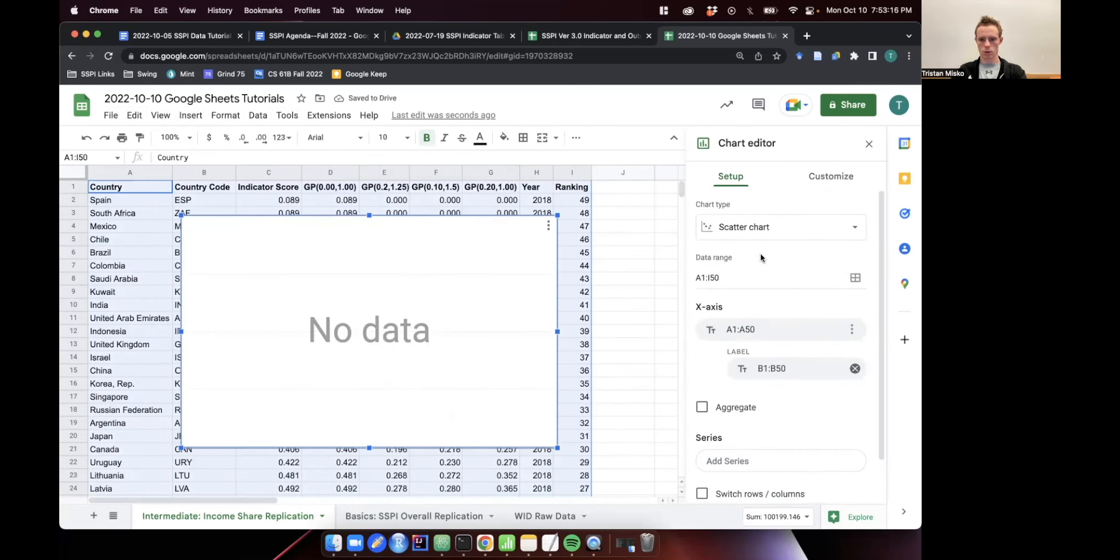
left_click(788, 327)
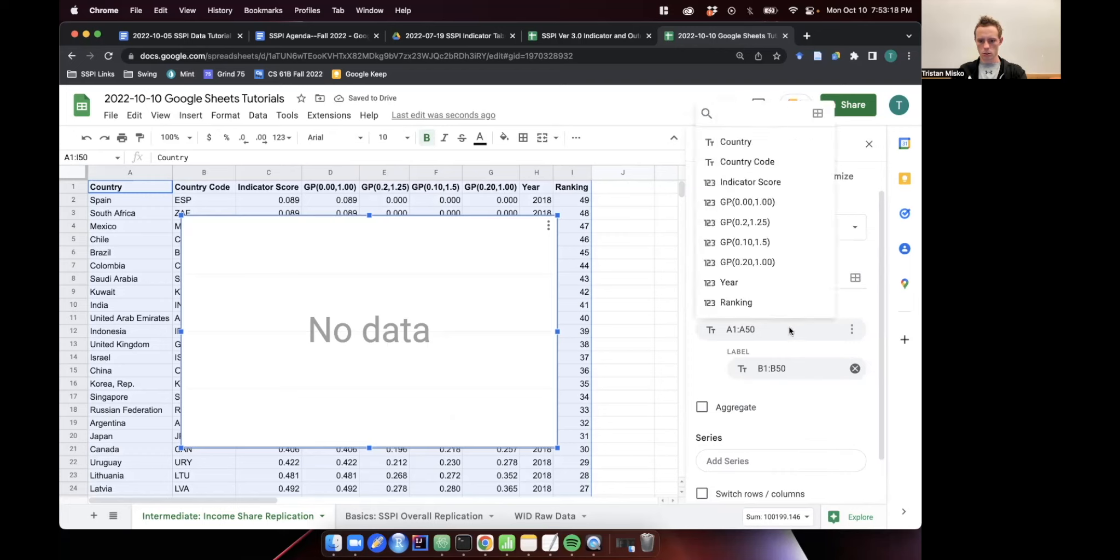
left_click(750, 144)
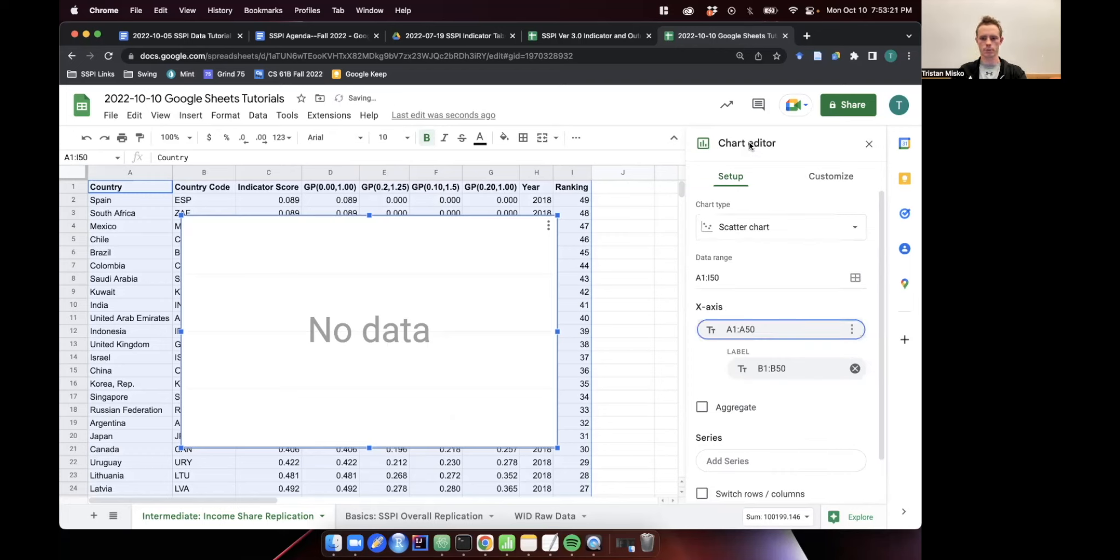
left_click(845, 370)
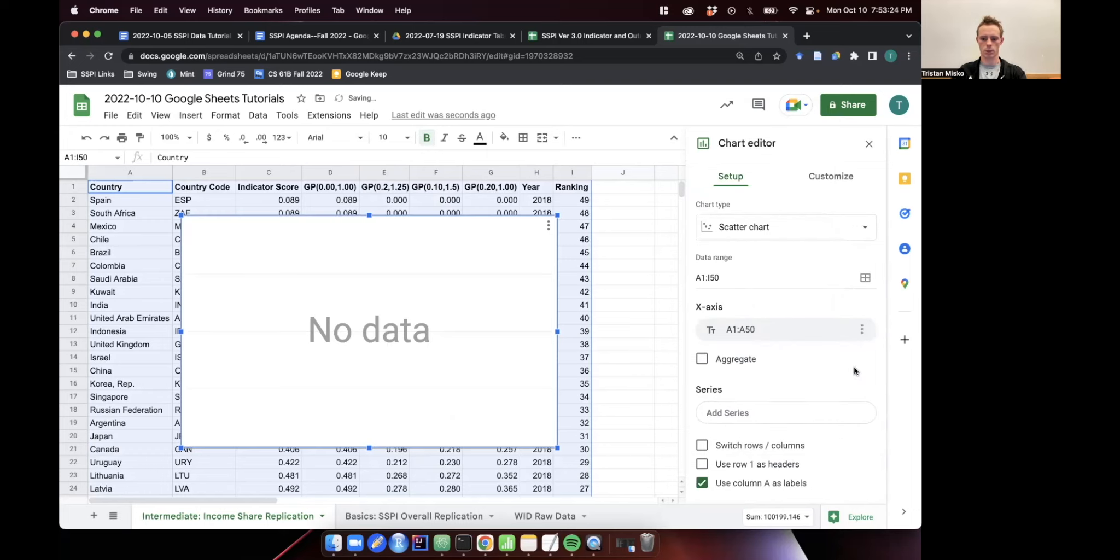
left_click(782, 329)
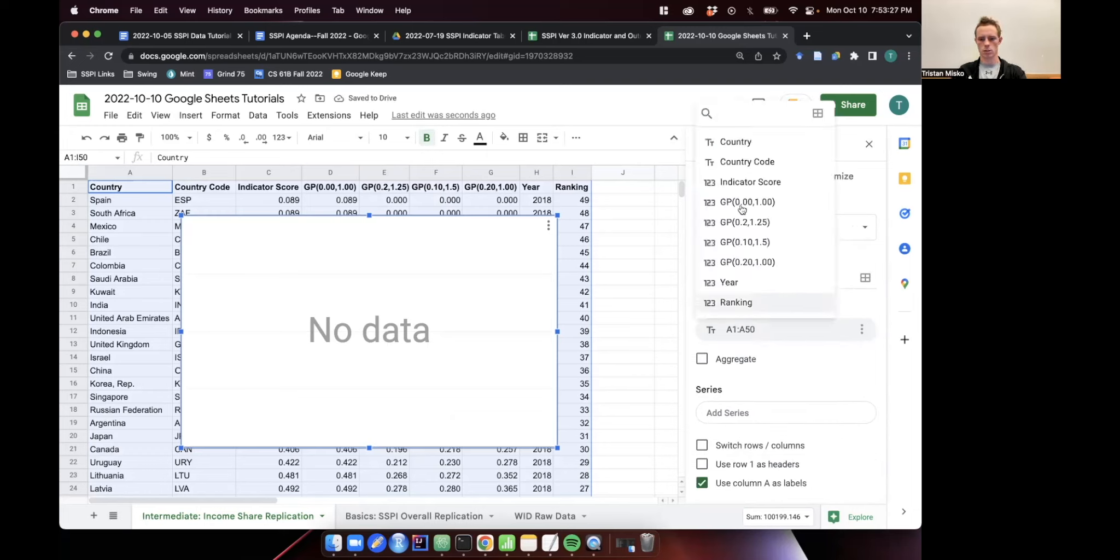
left_click(742, 144)
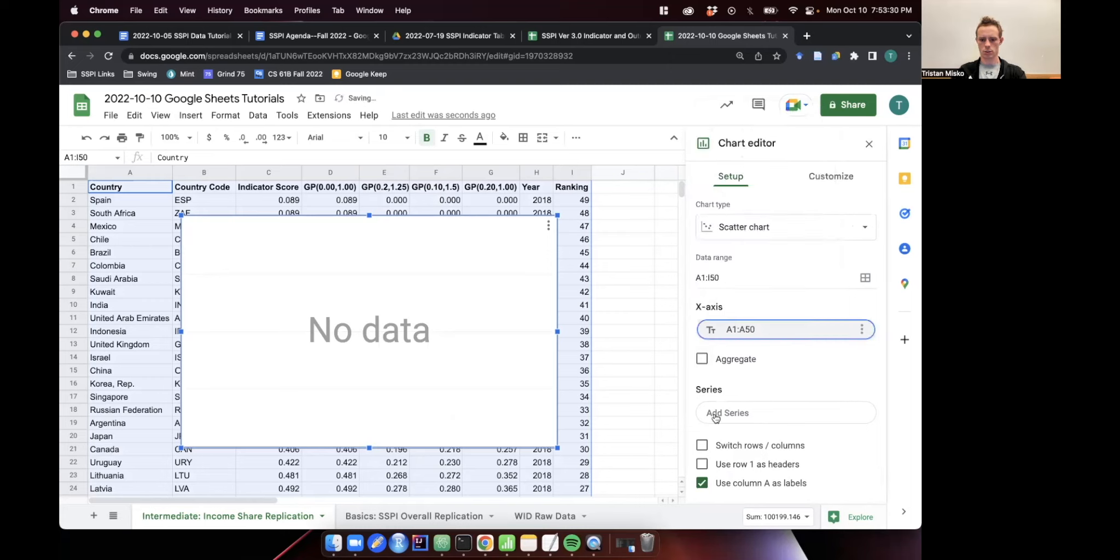
Add Indicator Score as the chart's only series and bring up the chart's customization options.
left_click(738, 414)
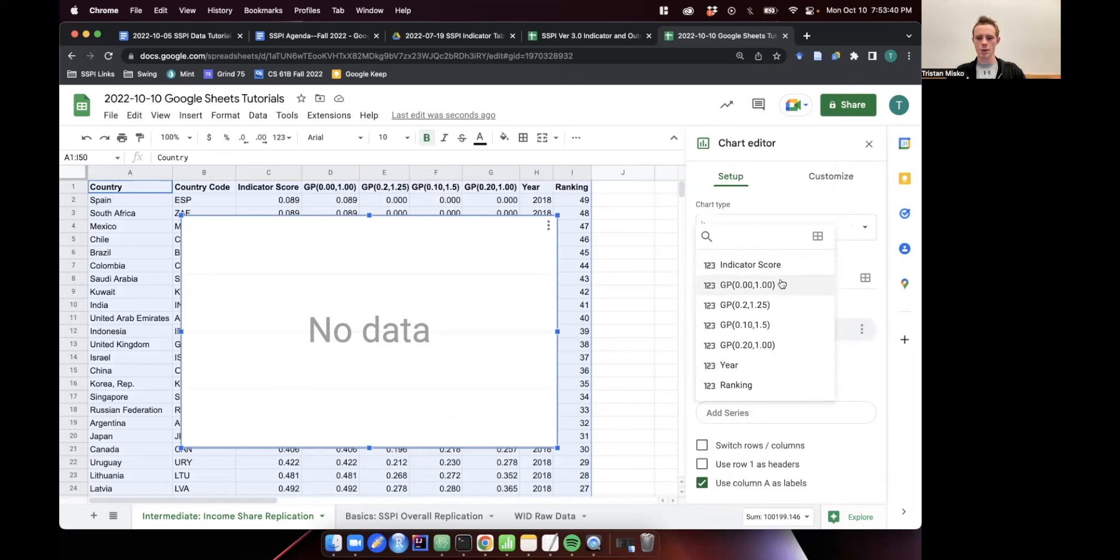
left_click(777, 265)
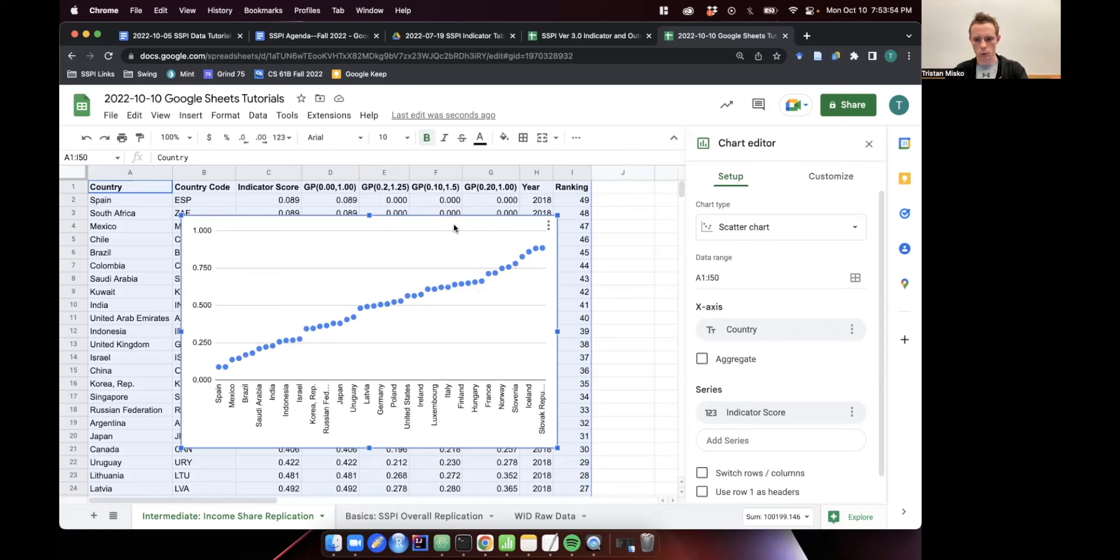
left_click(836, 176)
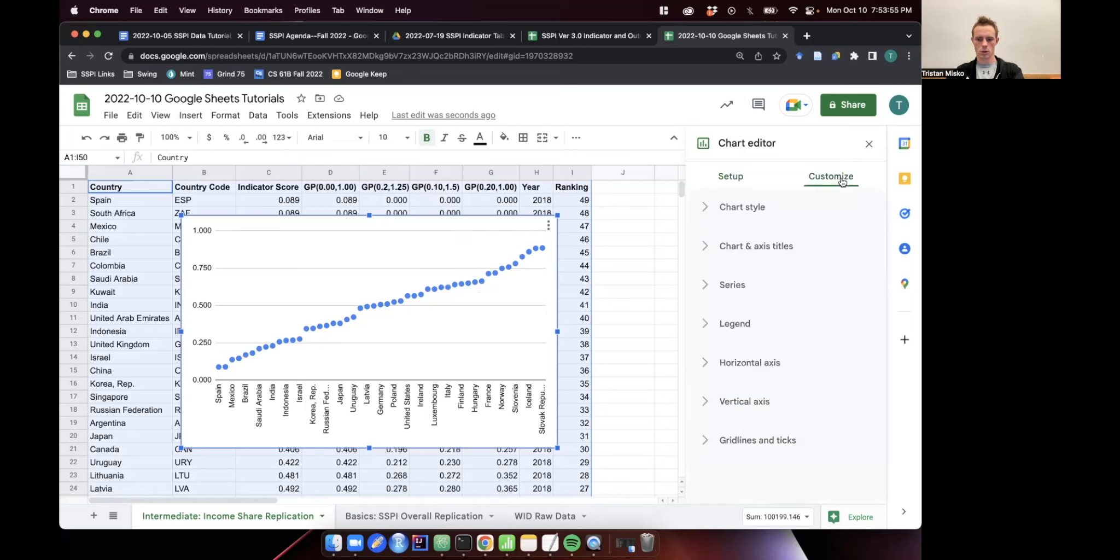
left_click(731, 177)
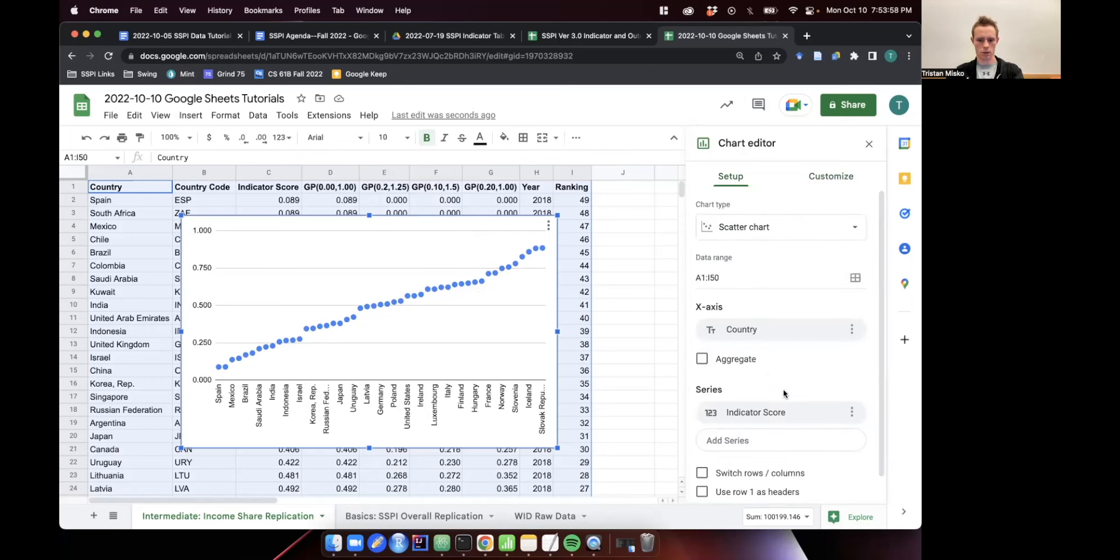
left_click(816, 178)
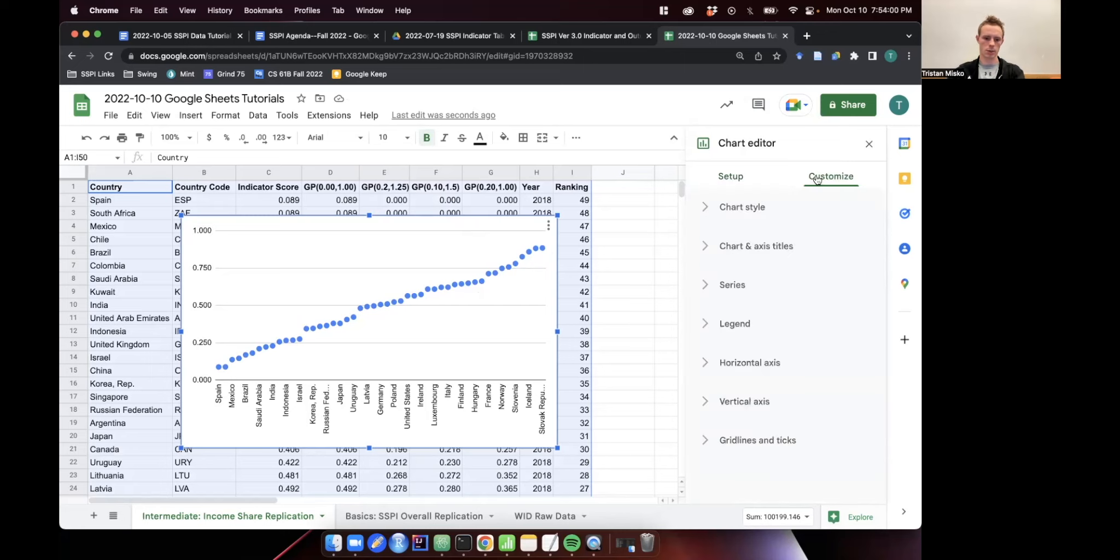
Widen the chart so more country labels fit and move it beside the table, starting at column J.
left_click_drag(558, 332, 625, 332)
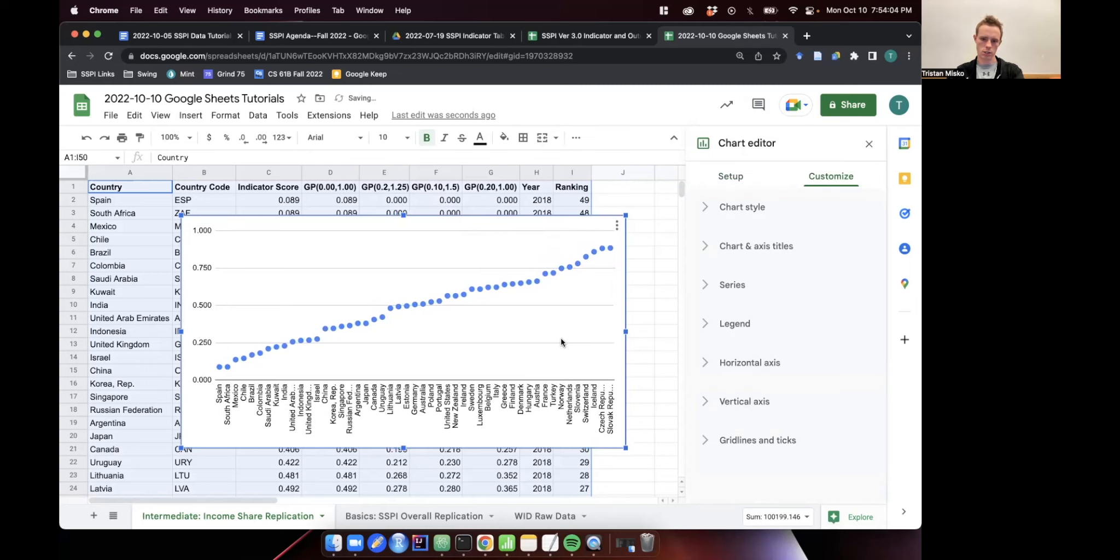
left_click_drag(544, 225, 917, 192)
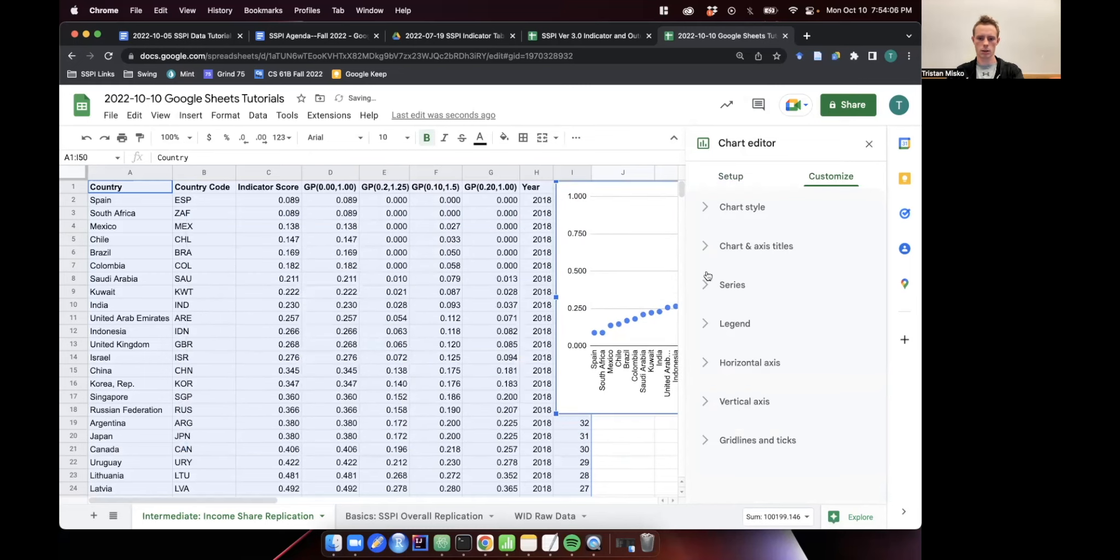
scroll(558, 302, "right", 2)
scroll(560, 296, "right", 3)
left_click_drag(375, 191, 418, 187)
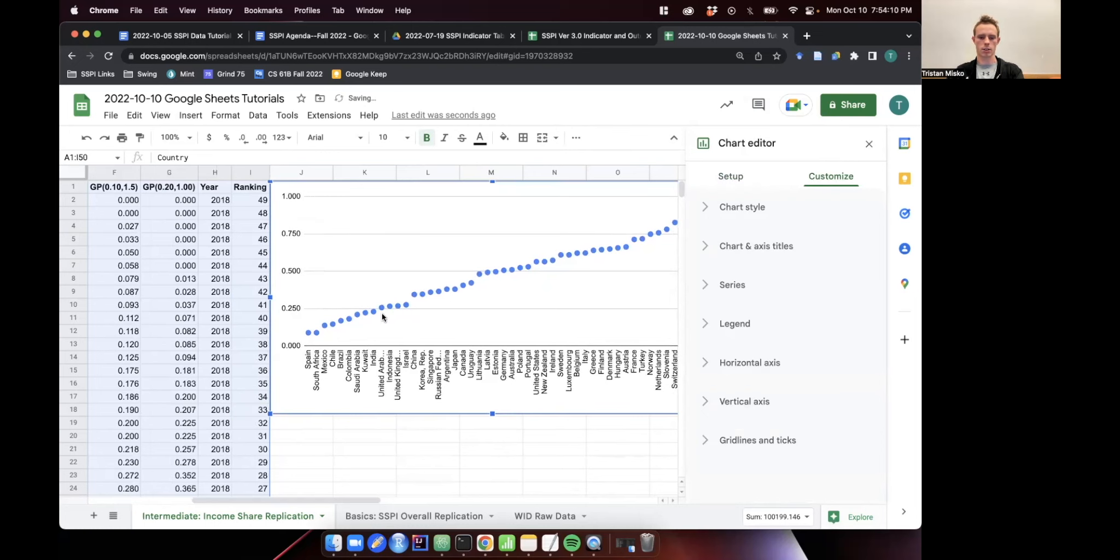
Set the chart title to "Unnormalized Indicator Score".
left_click(711, 212)
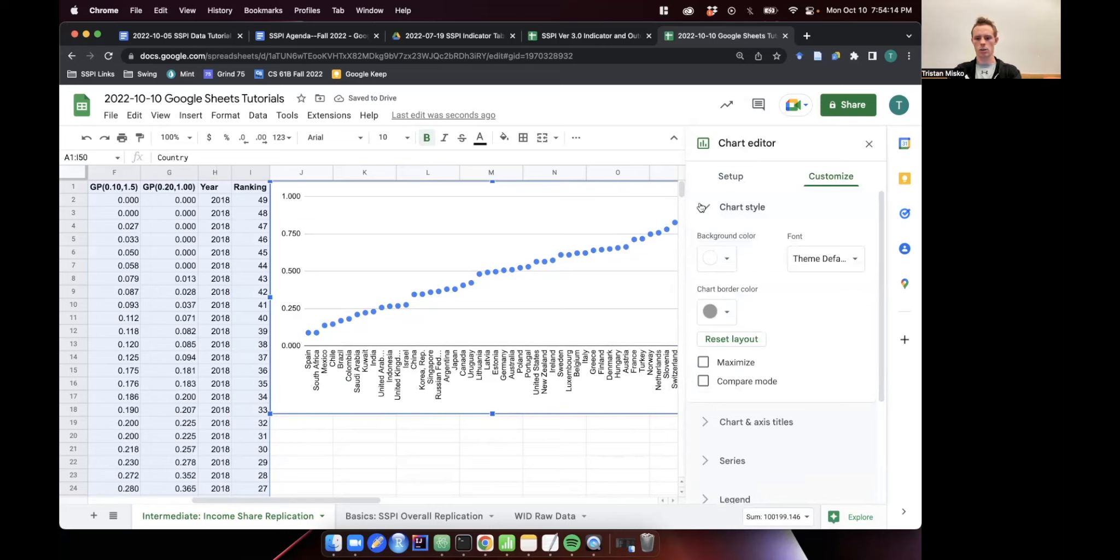
left_click(701, 206)
left_click(704, 246)
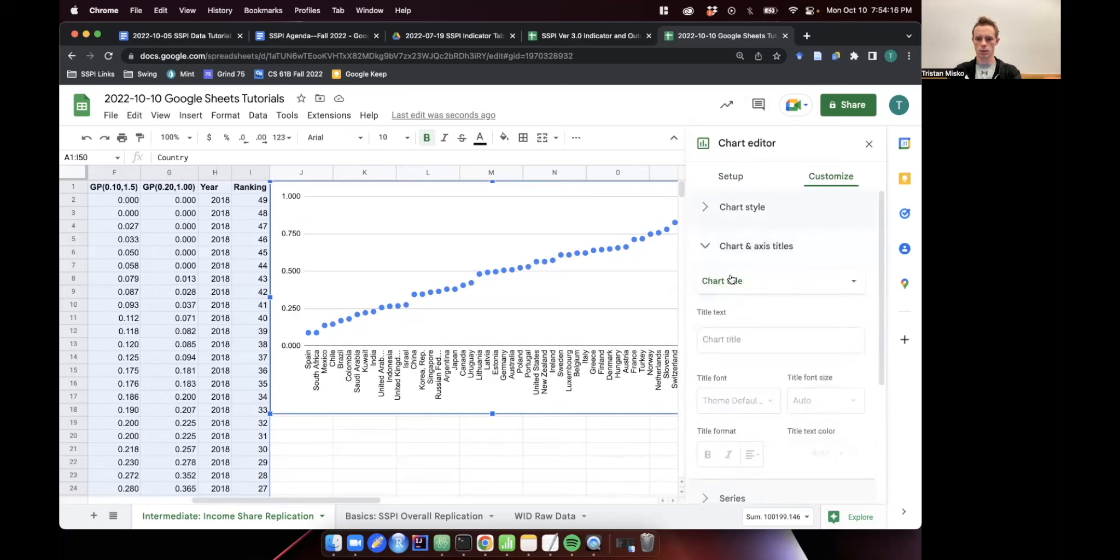
left_click(747, 351)
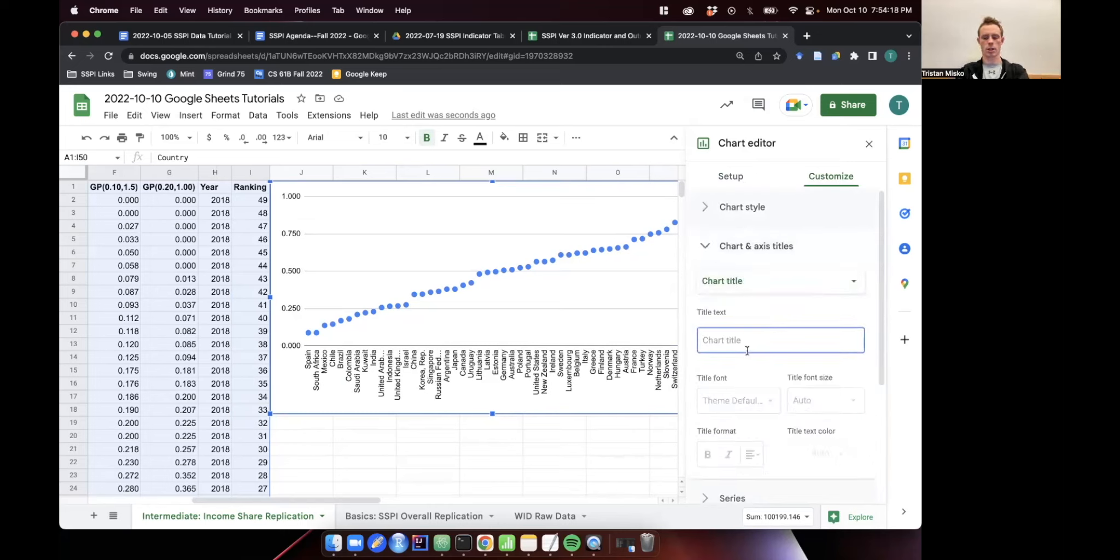
type("I")
type("Unnormalized")
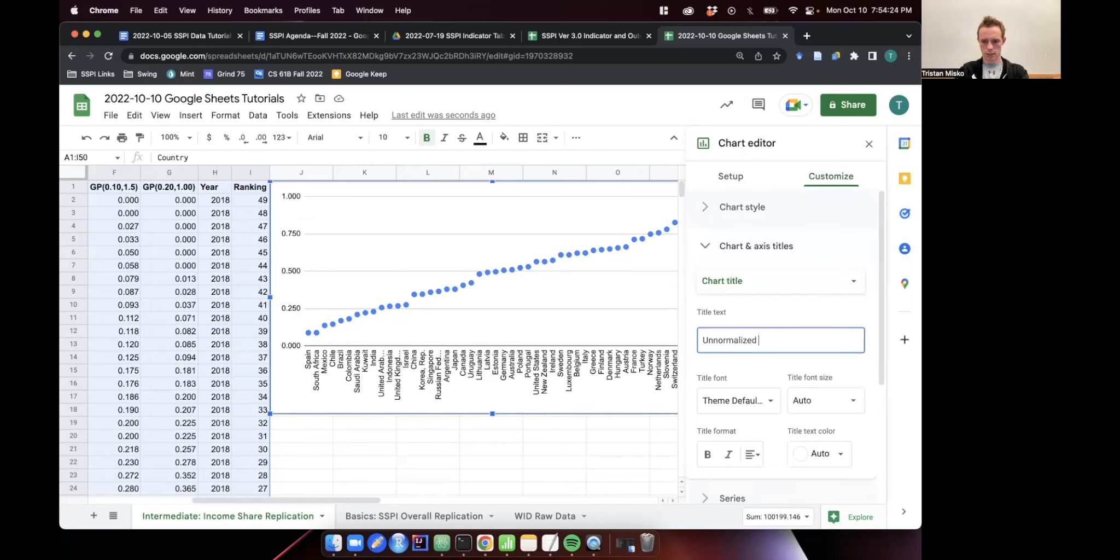
type("Score")
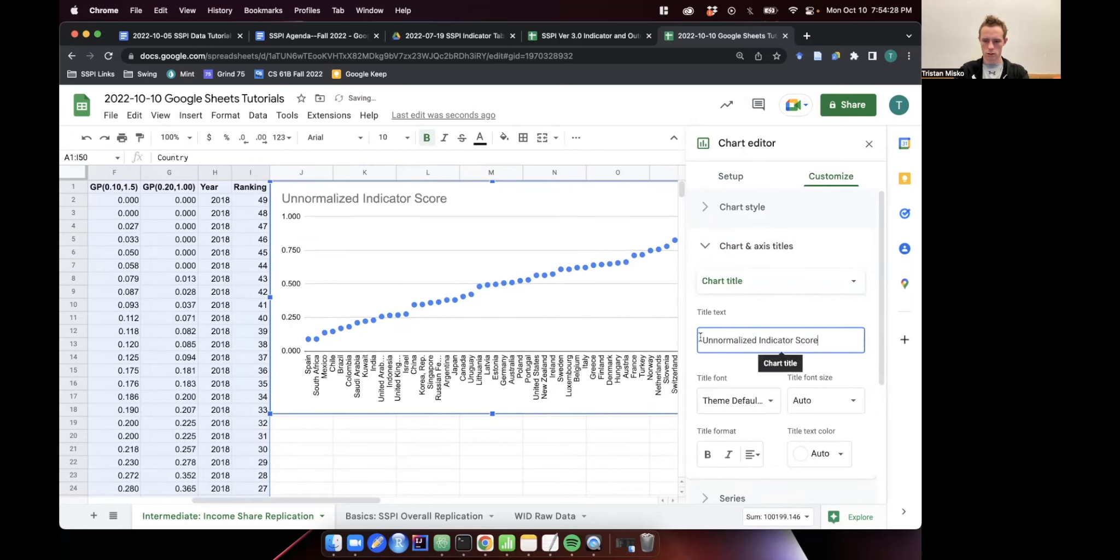
Clear the chart title and use its text "Unnormalized Indicator Score" as the chart subtitle instead.
left_click(747, 283)
left_click(747, 299)
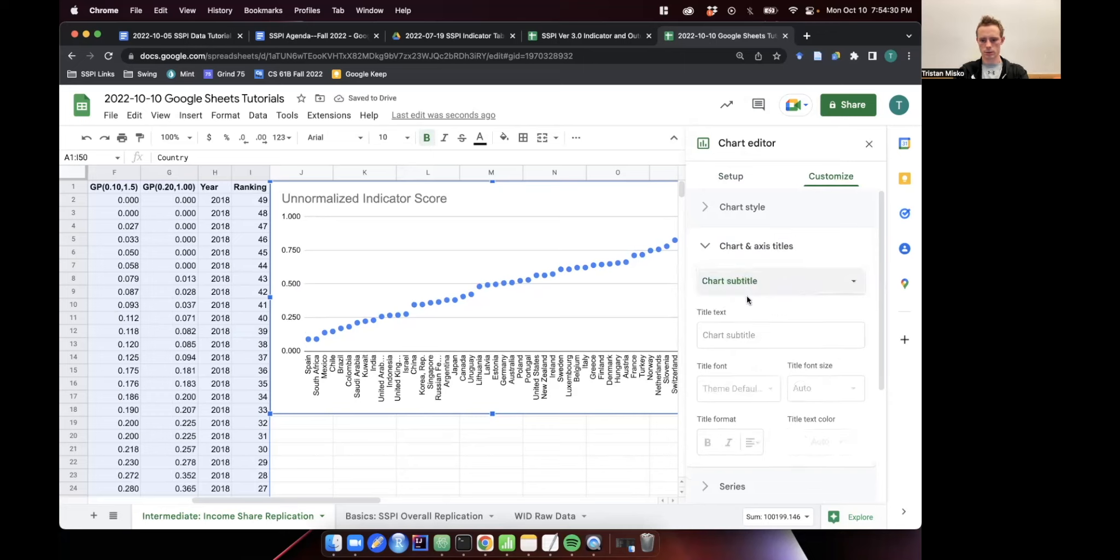
left_click(744, 254)
left_click(750, 281)
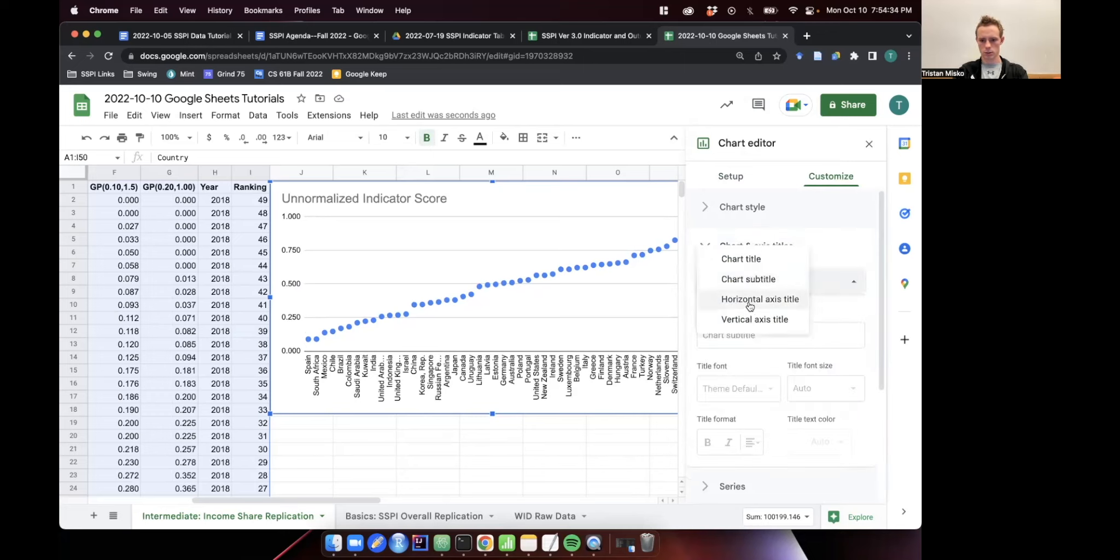
left_click(755, 264)
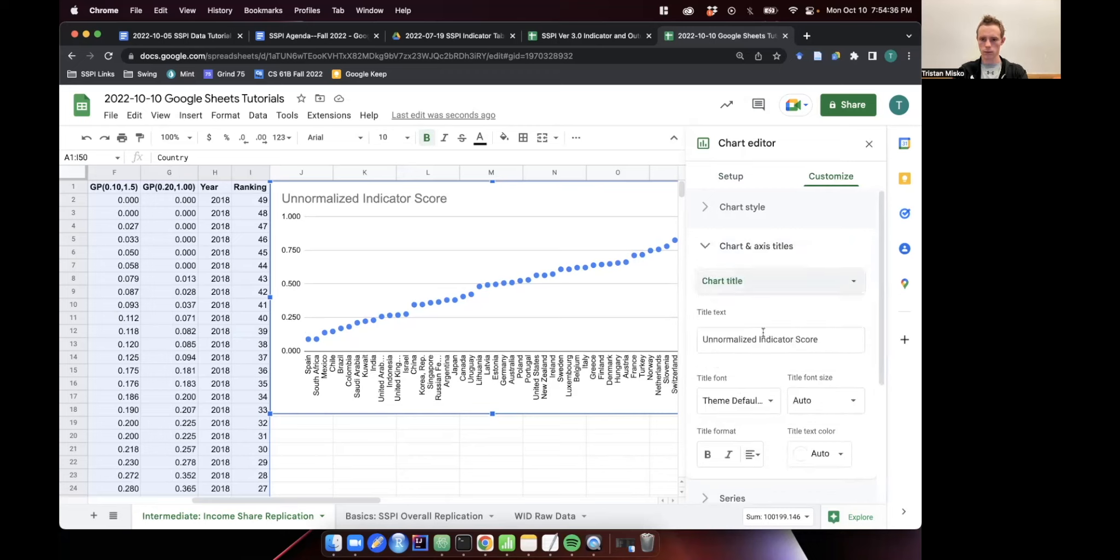
left_click_drag(831, 339, 704, 337)
key("super+c")
key("BackSpace")
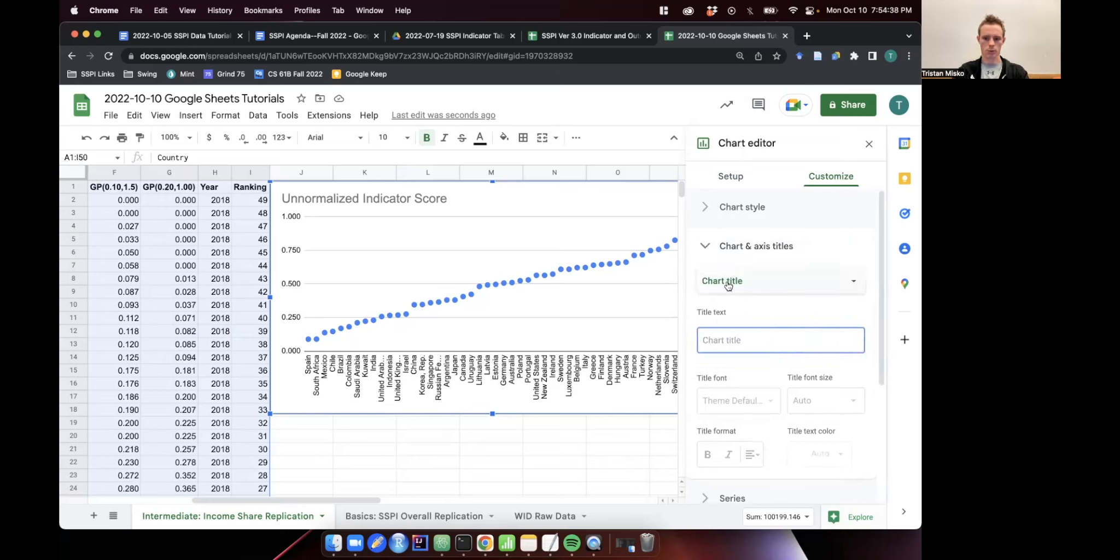
left_click(727, 281)
left_click(736, 299)
left_click(739, 332)
key("super+v")
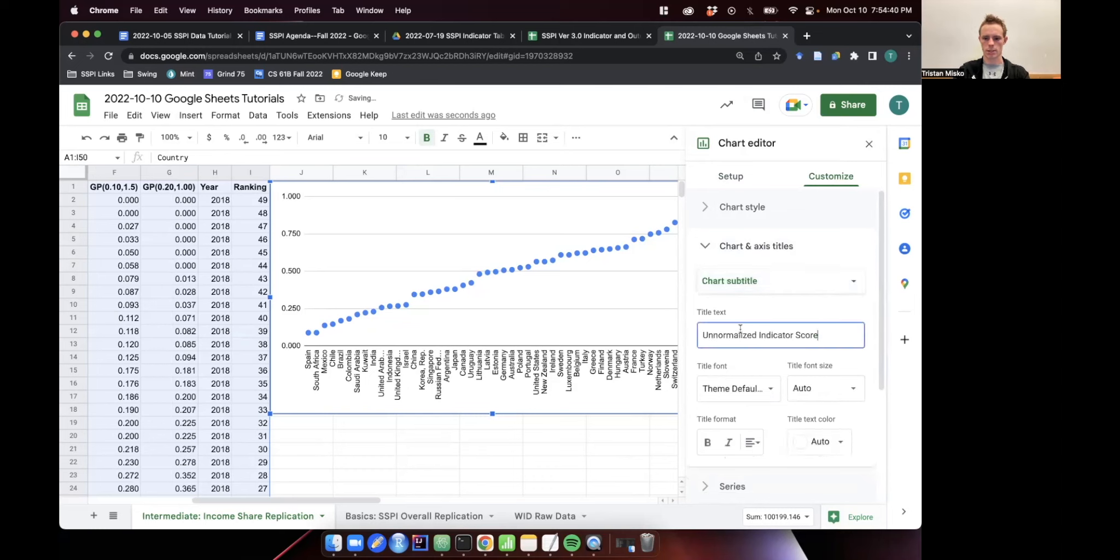
left_click(731, 282)
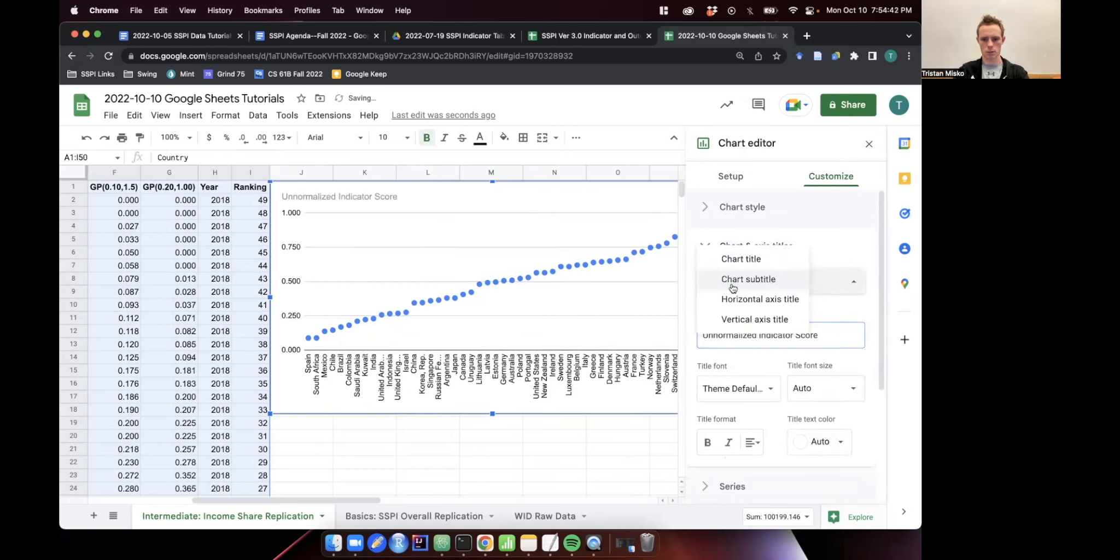
Set the chart title to "Income Share Ratio Replication".
left_click(732, 258)
left_click(734, 335)
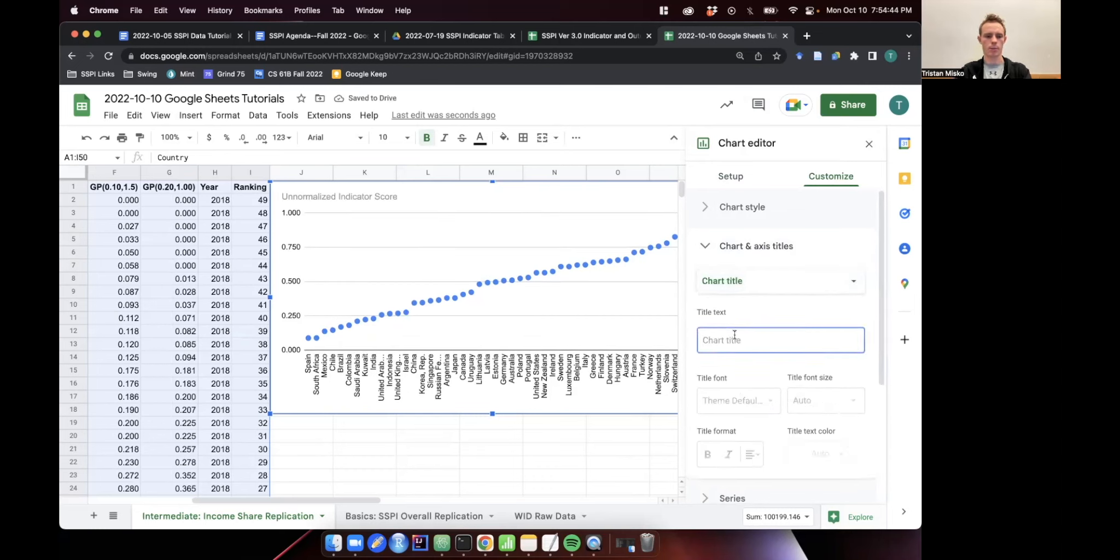
type("Income Share Ratio Replication")
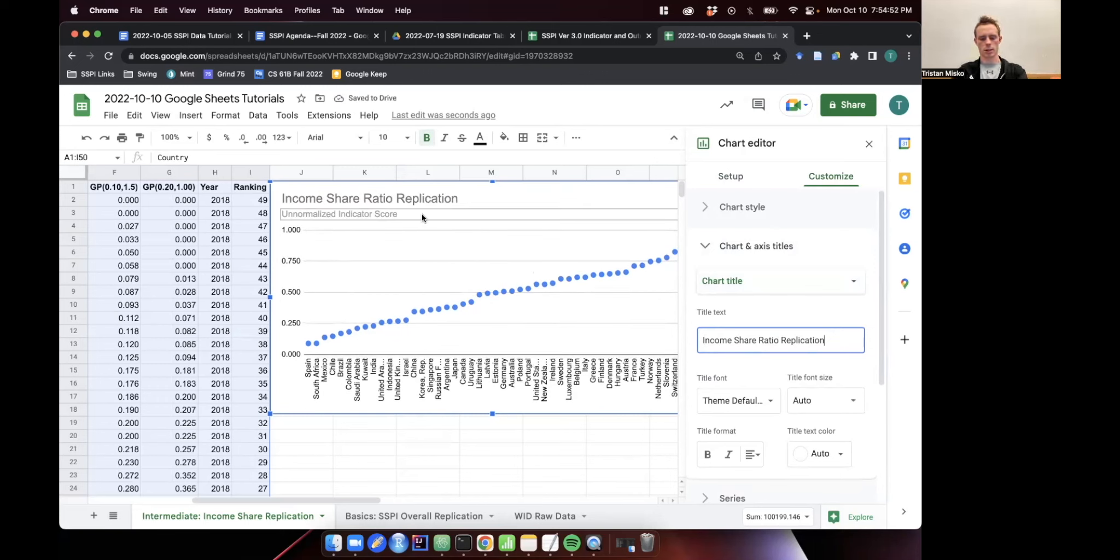
Change the chart subtitle to "Raw Data Indicator Score".
left_click(793, 280)
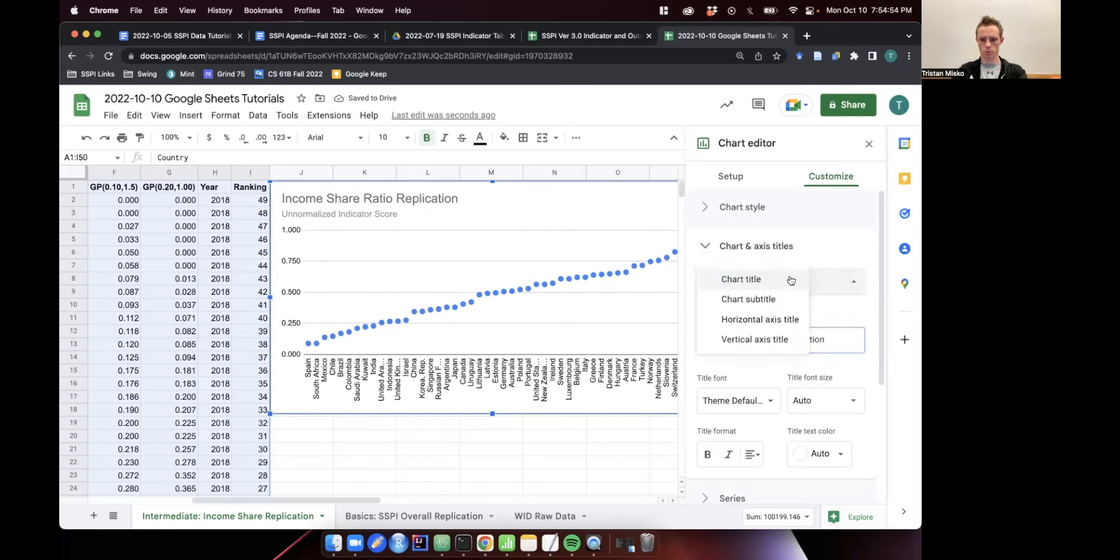
left_click(768, 250)
left_click(760, 244)
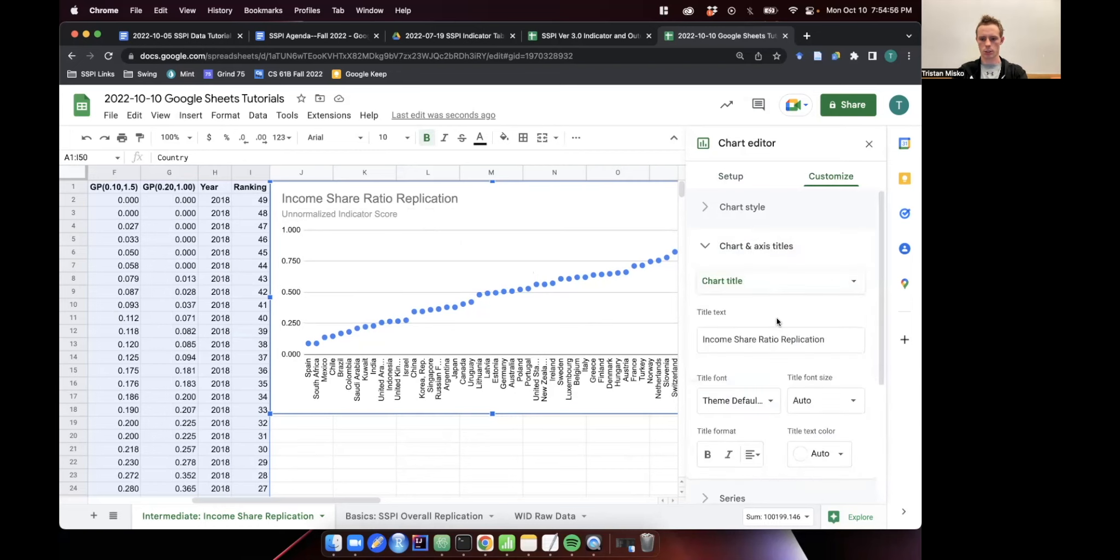
left_click(777, 282)
left_click(780, 300)
double_click(747, 335)
type("Rw")
key("BackSpace")
type("aw Data Indicator Score")
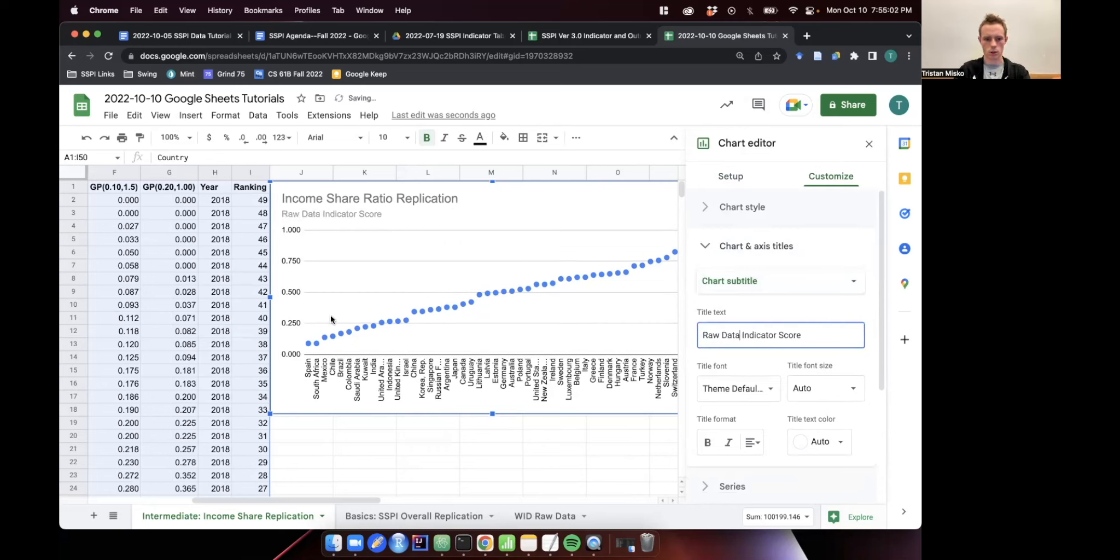
Set the chart's vertical axis title to "Income Share Ratio (Bottom50/Top10)".
left_click(771, 281)
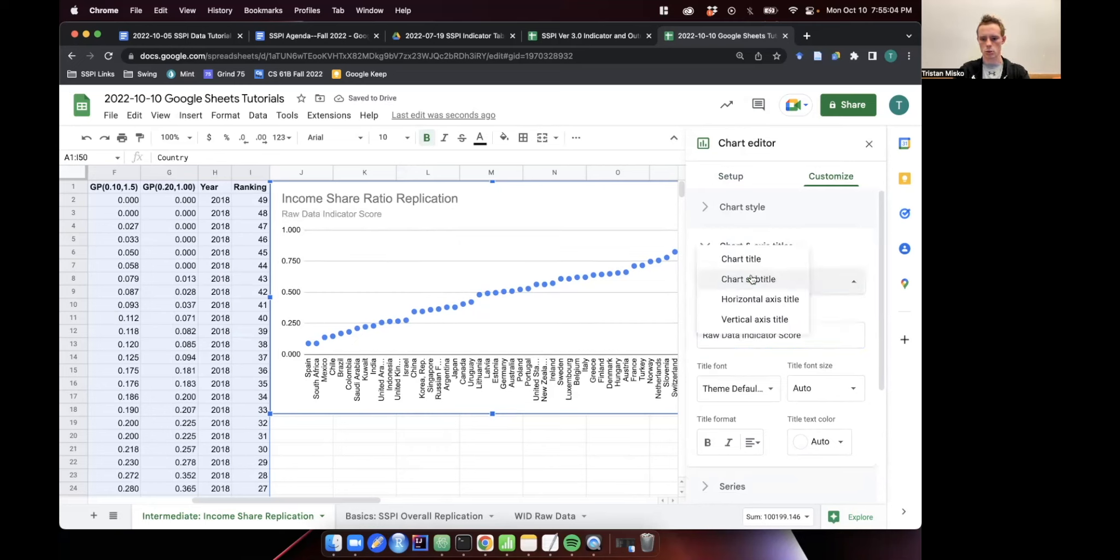
left_click(758, 322)
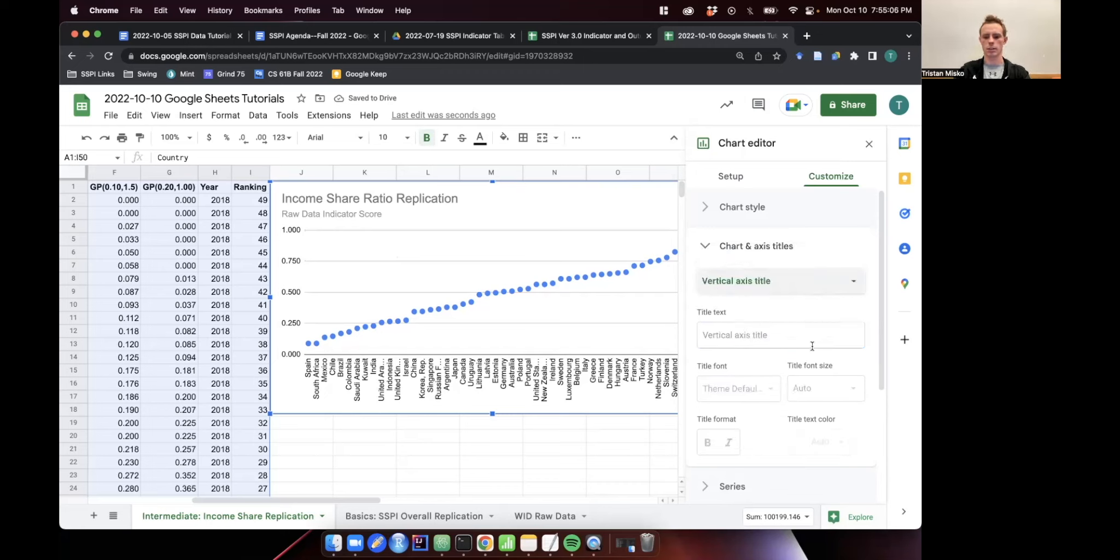
left_click(789, 340)
type("Rat")
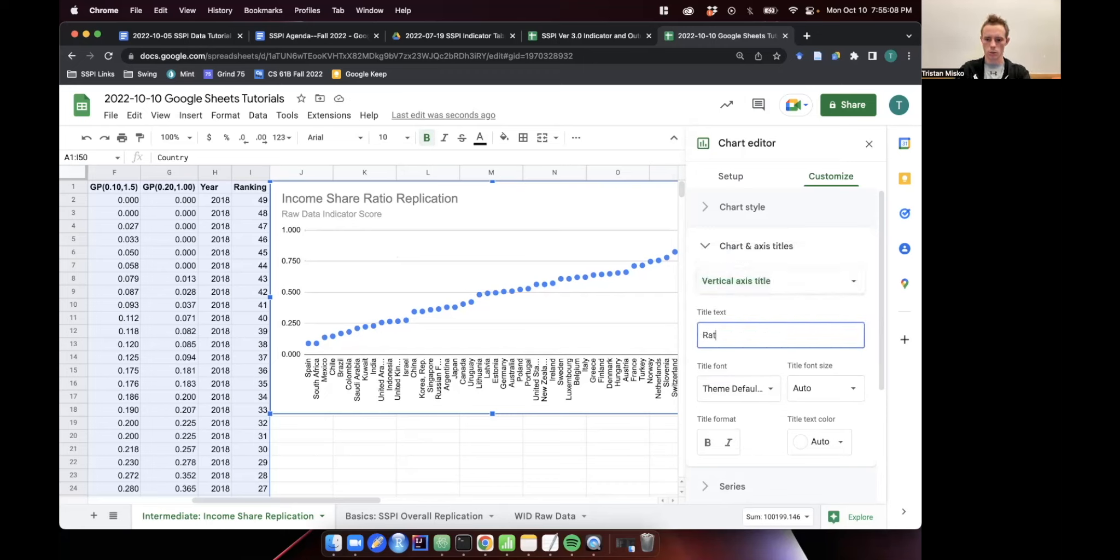
type("io of Botto")
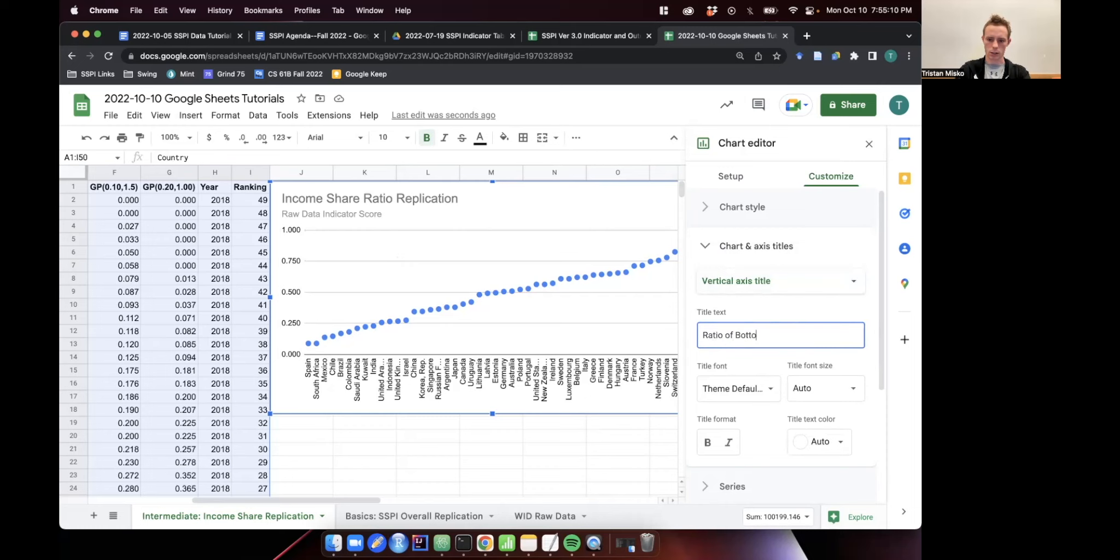
key("BackSpace")
key("BackSpace")
key("BackSpace")
key("BackSpace")
key("BackSpace")
key("BackSpace")
key("BackSpace")
key("BackSpace")
key("BackSpace")
key("BackSpace")
key("BackSpace")
key("BackSpace")
key("BackSpace")
key("BackSpace")
key("BackSpace")
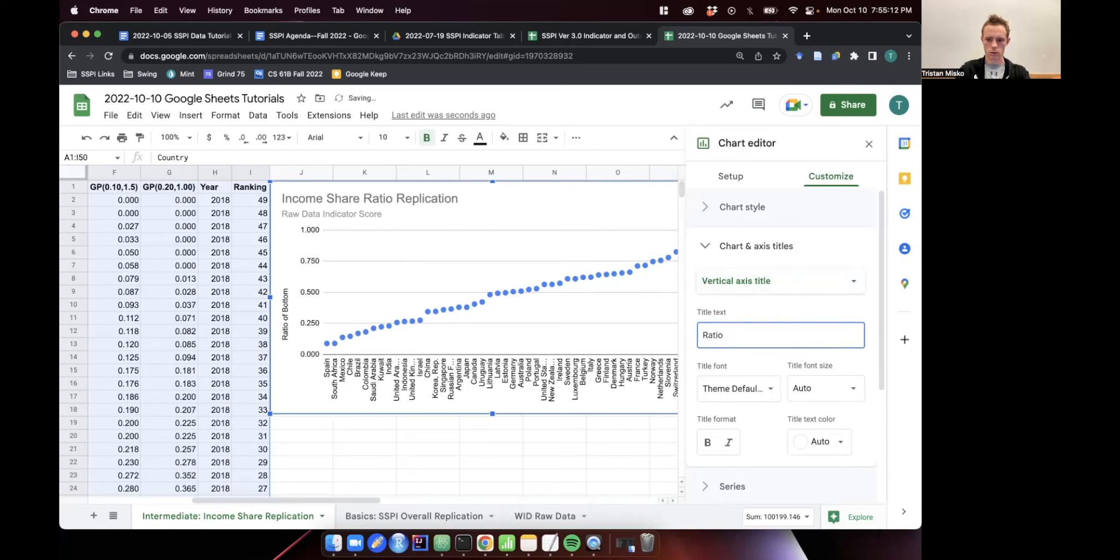
type("Income Share Ratio (")
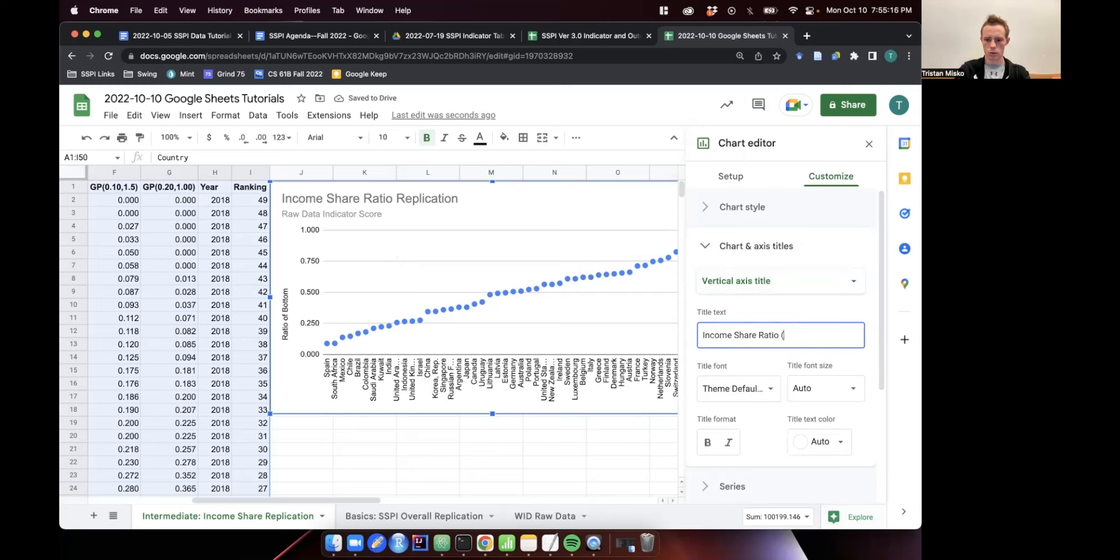
type("Bottom50")
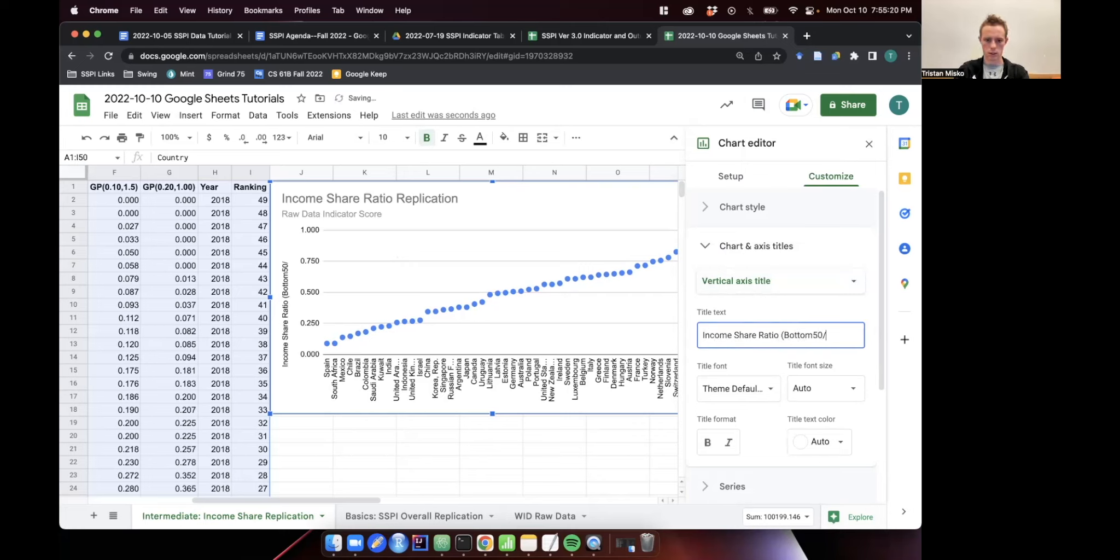
type("/Top2")
key("BackSpace")
type("10")
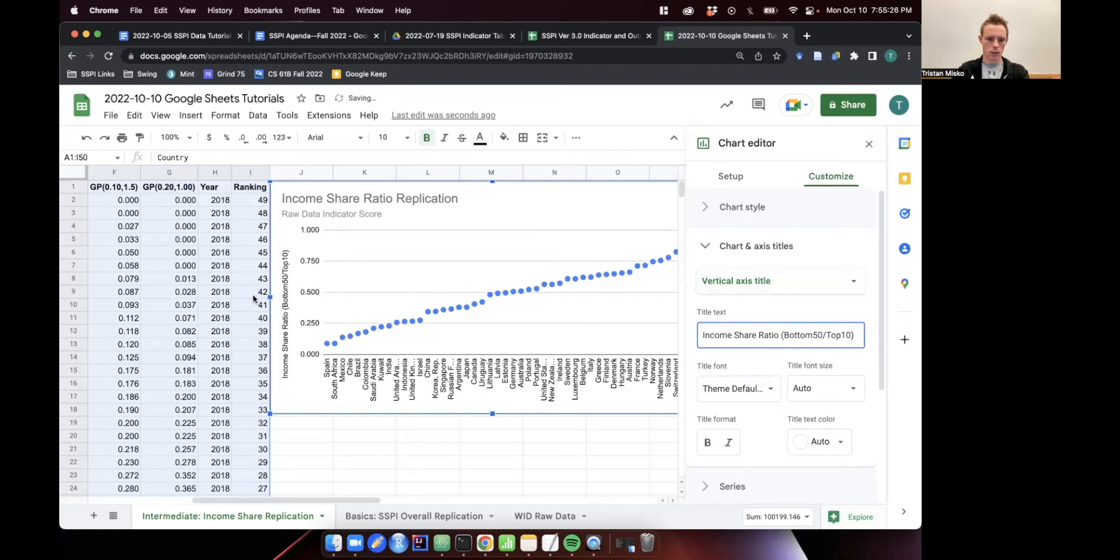
Widen the chart slightly and move it so its left edge starts at column J, clear of the Ranking column.
left_click_drag(271, 297, 251, 297)
scroll(377, 318, "right", 2)
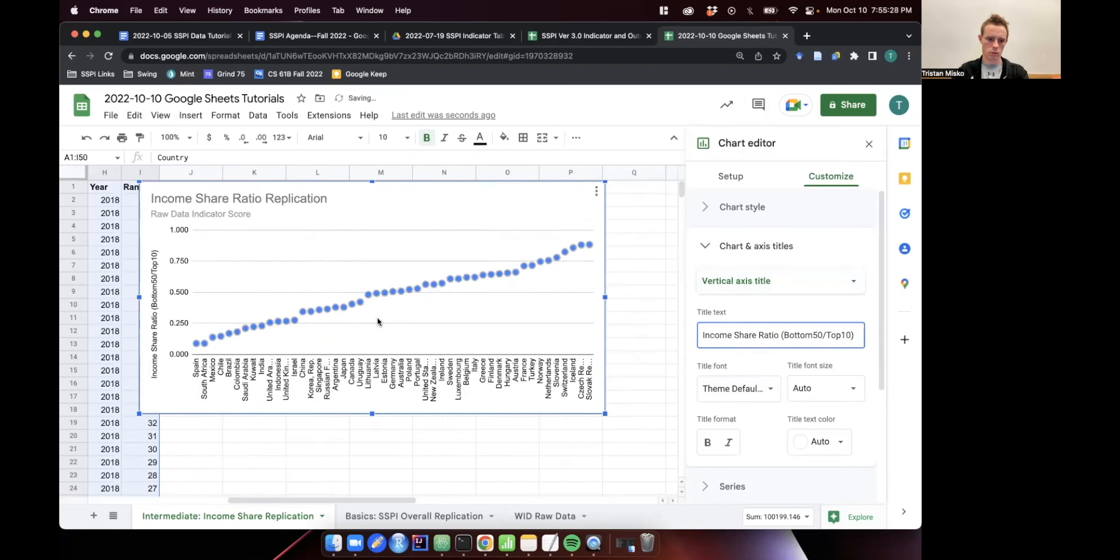
left_click_drag(482, 207, 497, 206)
Examine the titled chart alongside the table's goalpost-normalized score columns.
scroll(362, 250, "left", 1)
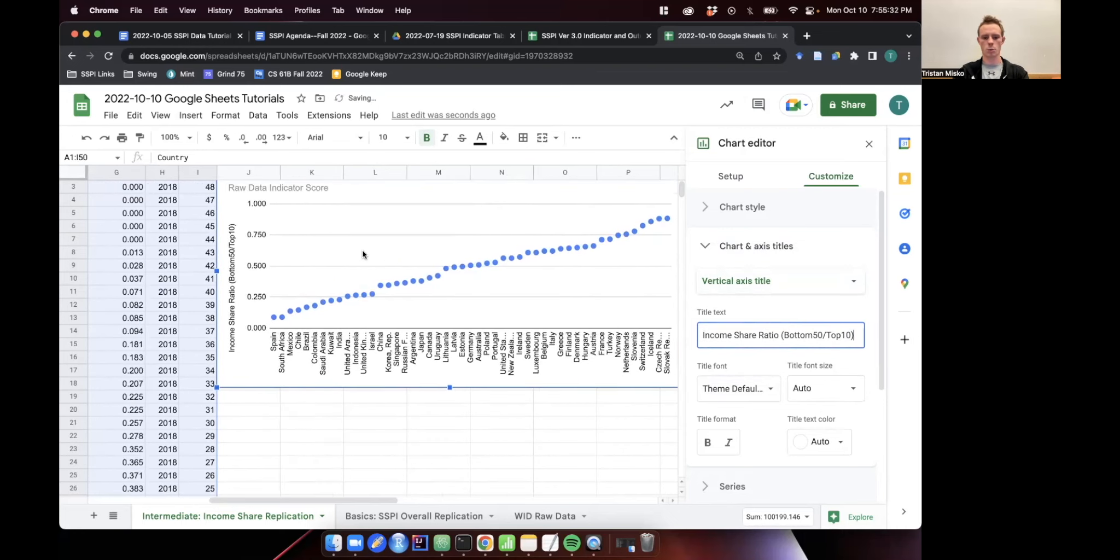
scroll(405, 260, "right", 1)
scroll(405, 260, "left", 1)
scroll(438, 217, "left", 6)
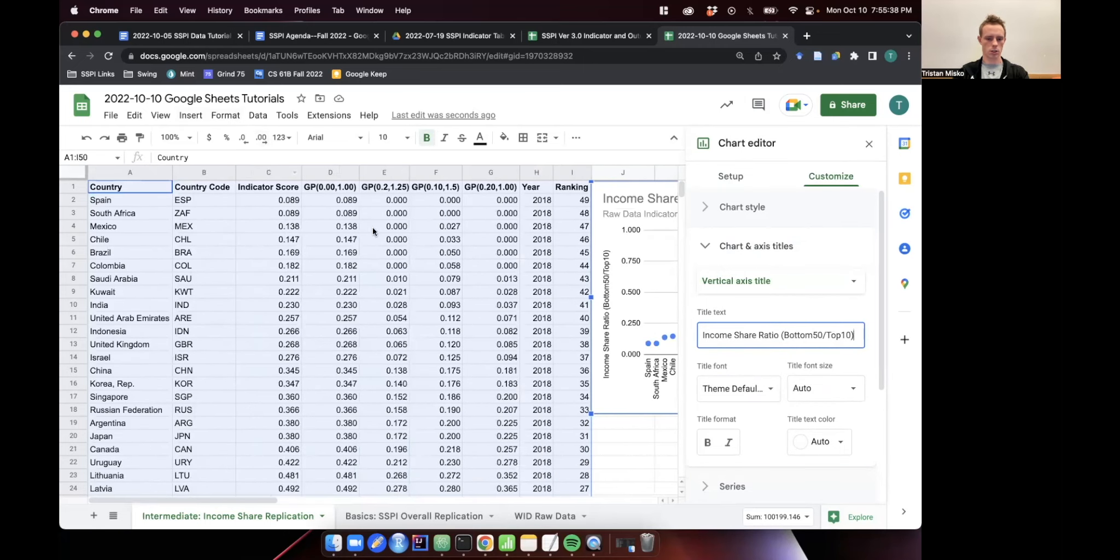
scroll(437, 229, "right", 3)
scroll(614, 205, "right", 6)
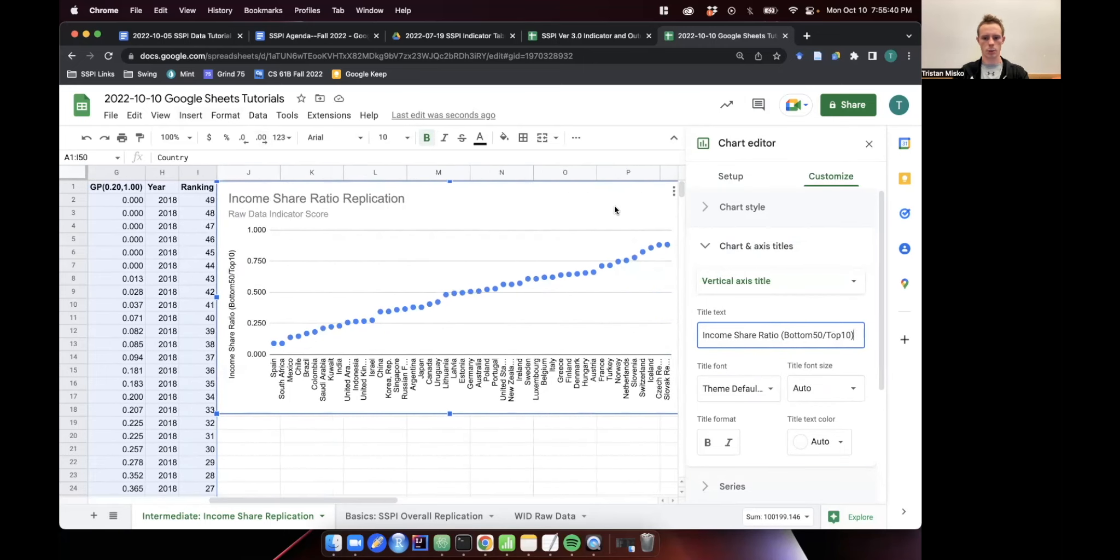
scroll(423, 207, "left", 3)
scroll(423, 210, "left", 5)
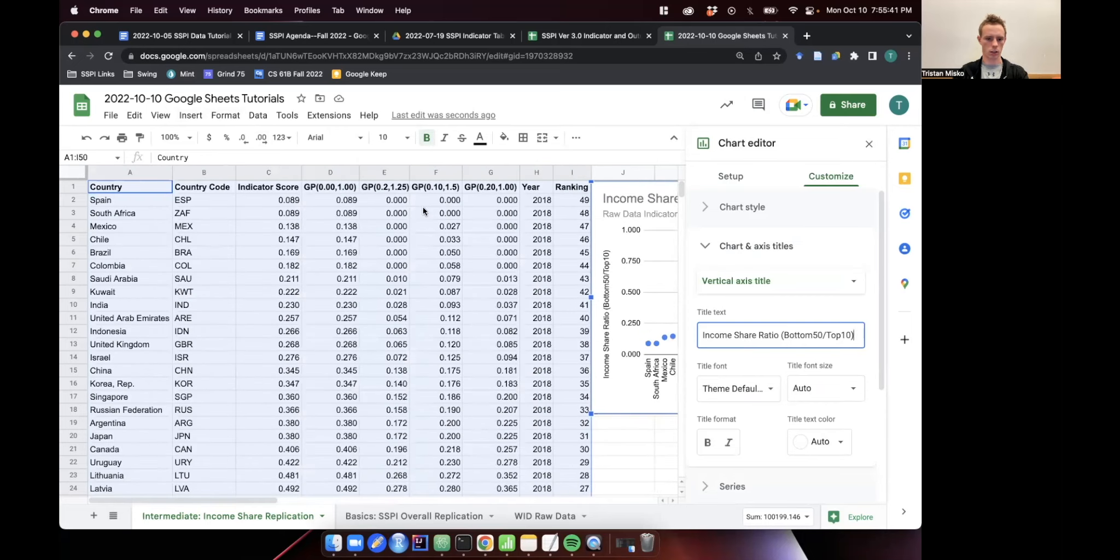
right_click(254, 237)
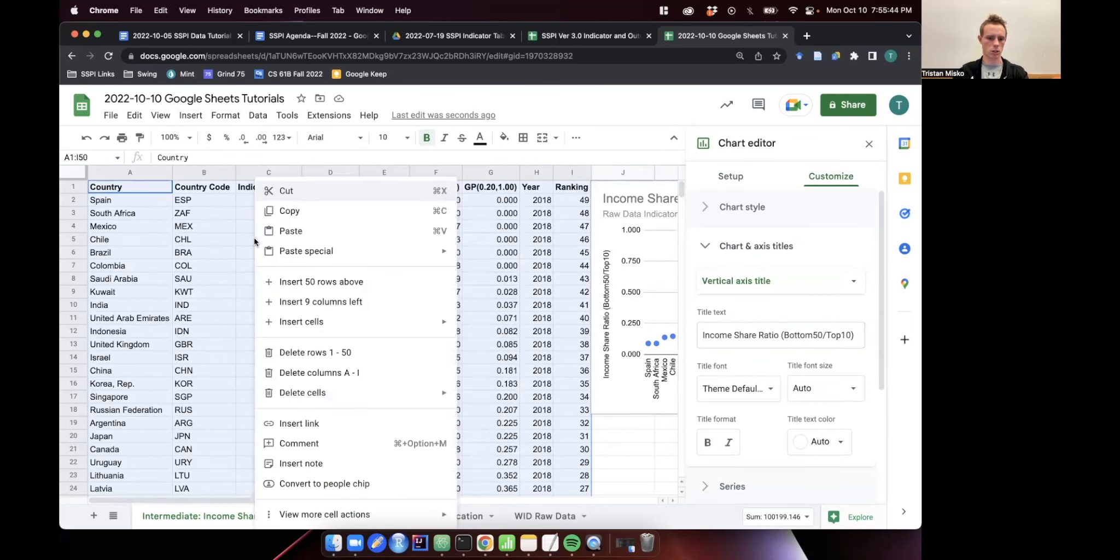
left_click(187, 115)
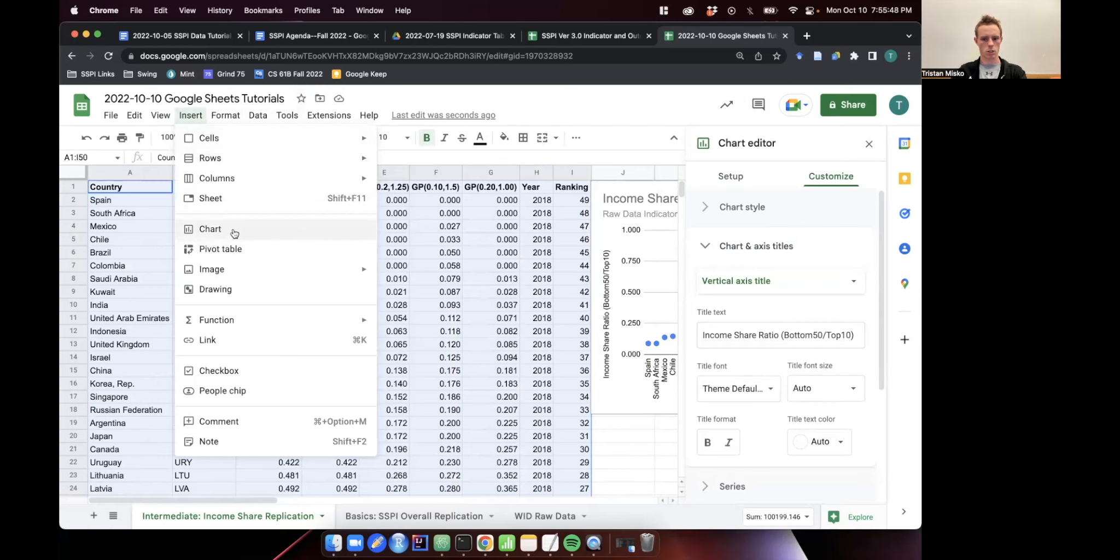
left_click(469, 263)
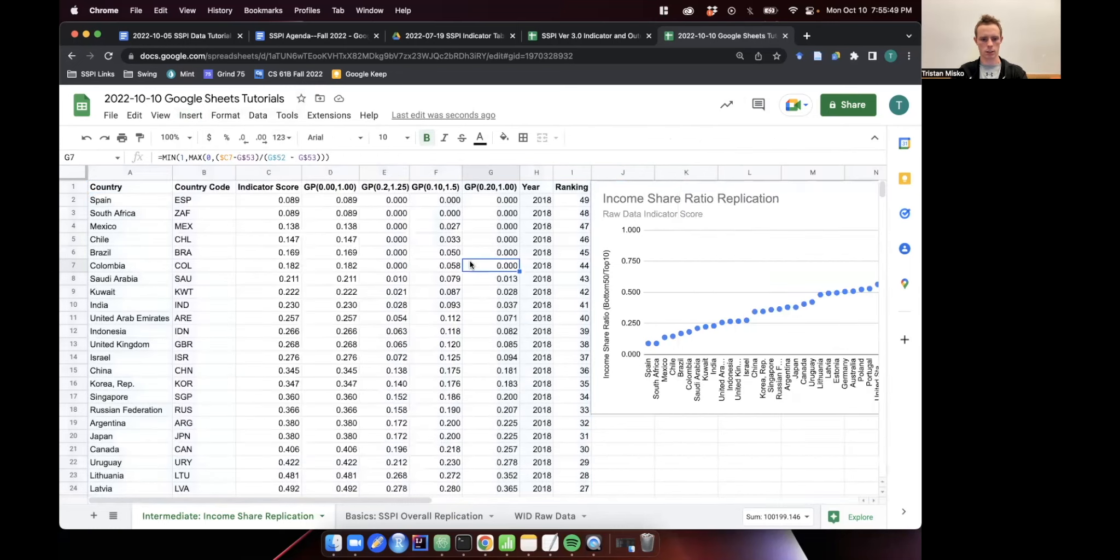
left_click(191, 115)
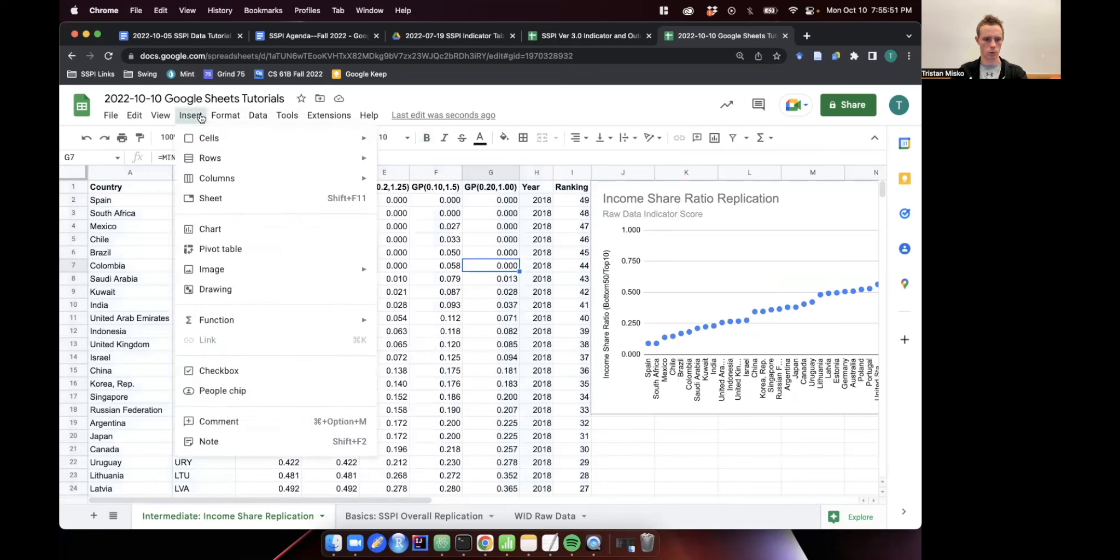
left_click(229, 230)
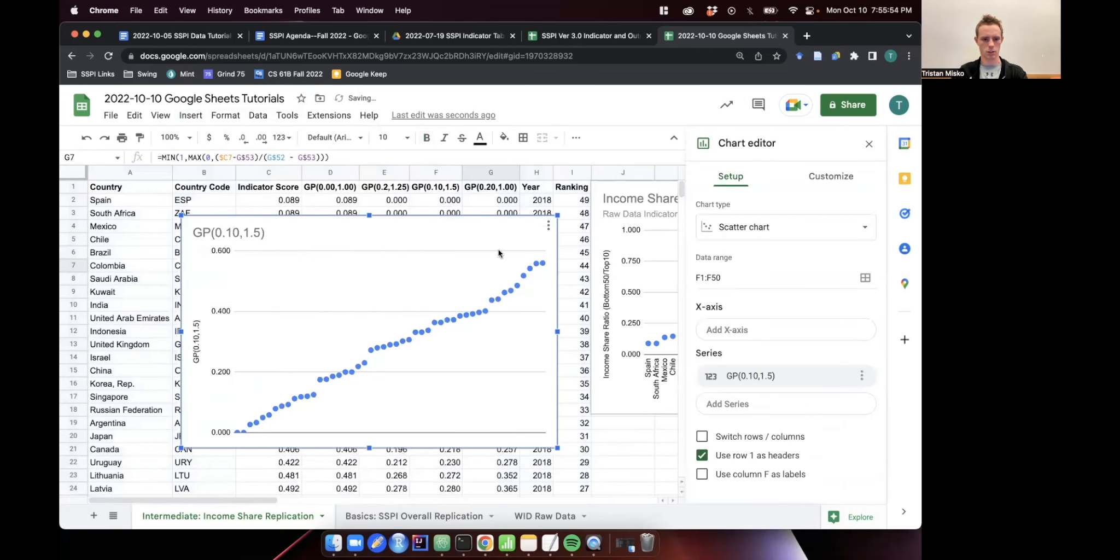
double_click(485, 239)
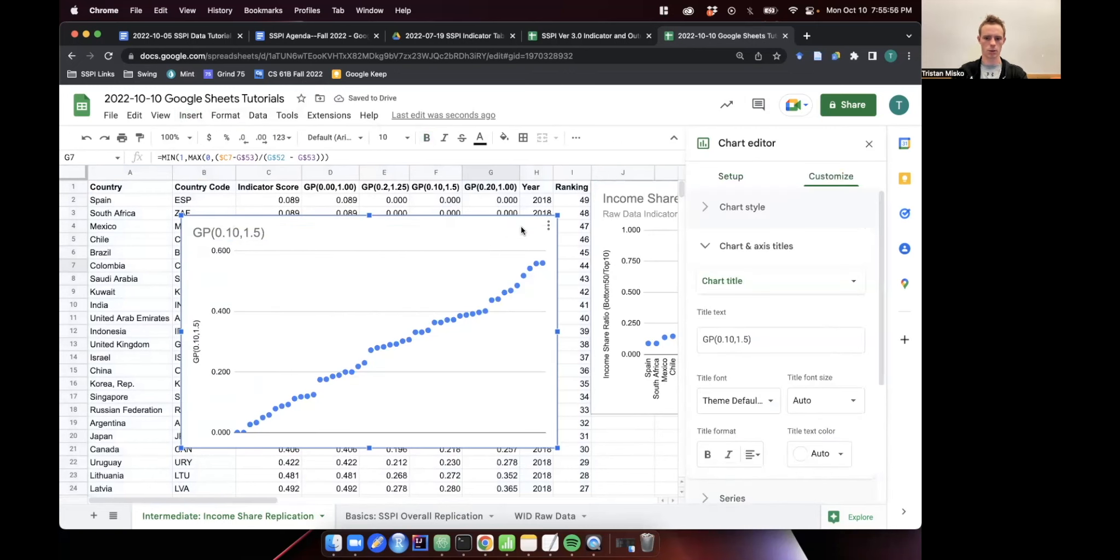
key("Delete")
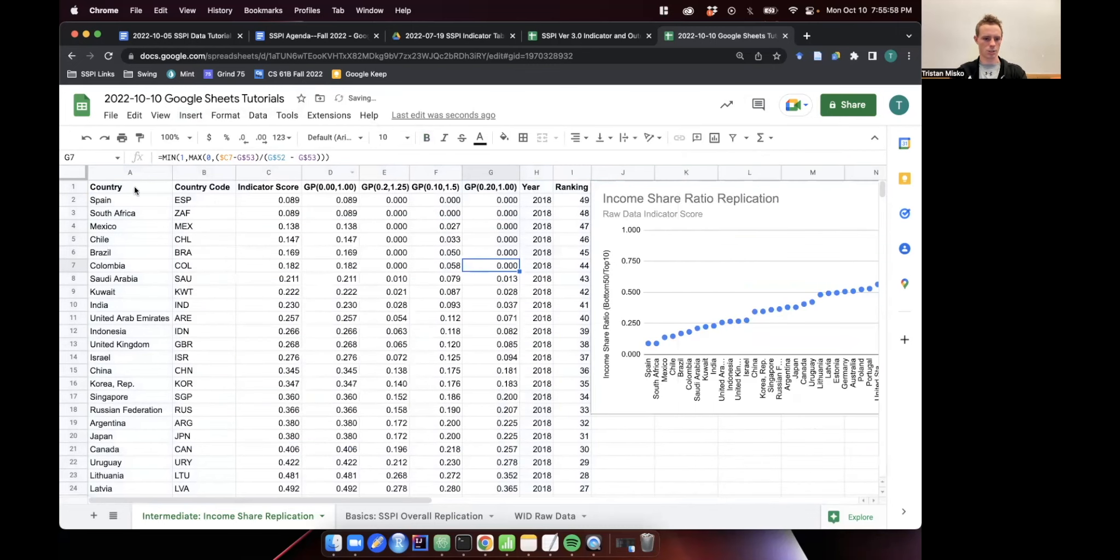
Insert a new chart from the full table range A1:I50 and make it a scatter chart.
left_click_drag(104, 189, 570, 334)
scroll(570, 333, "up", 10)
right_click(557, 326)
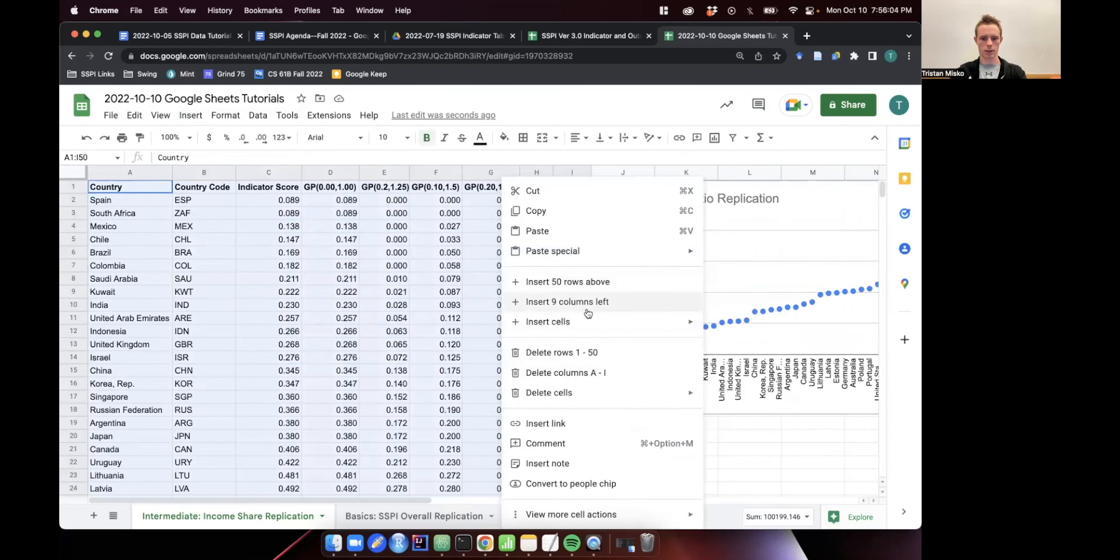
left_click(190, 115)
left_click(245, 234)
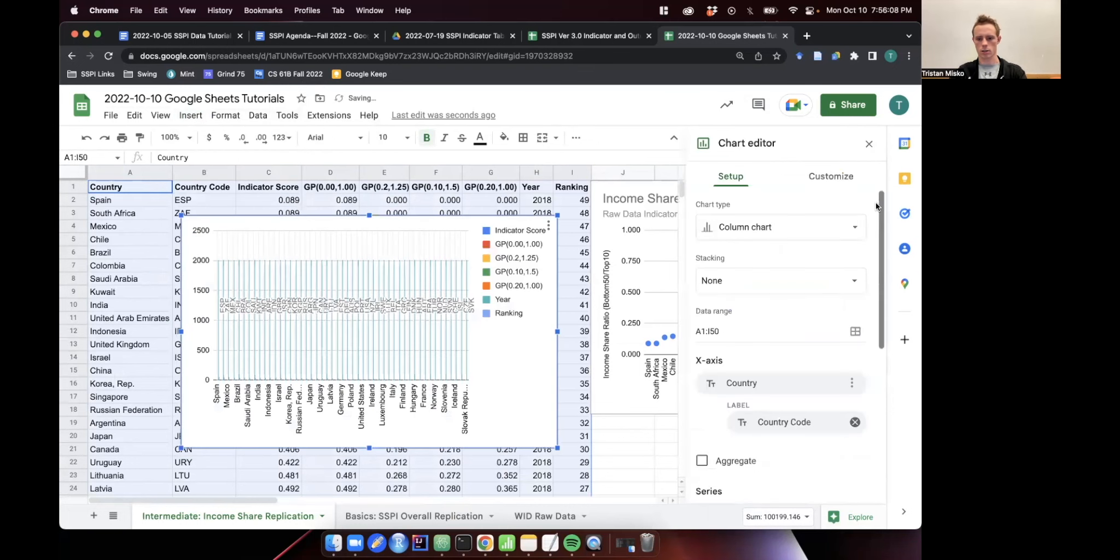
left_click(749, 230)
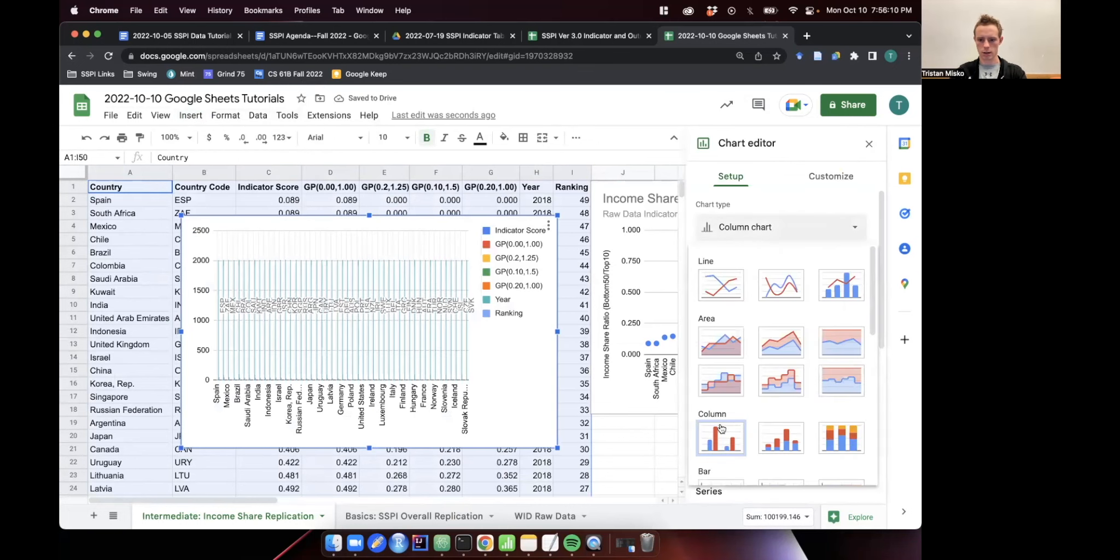
scroll(716, 448, "down", 5)
left_click(726, 405)
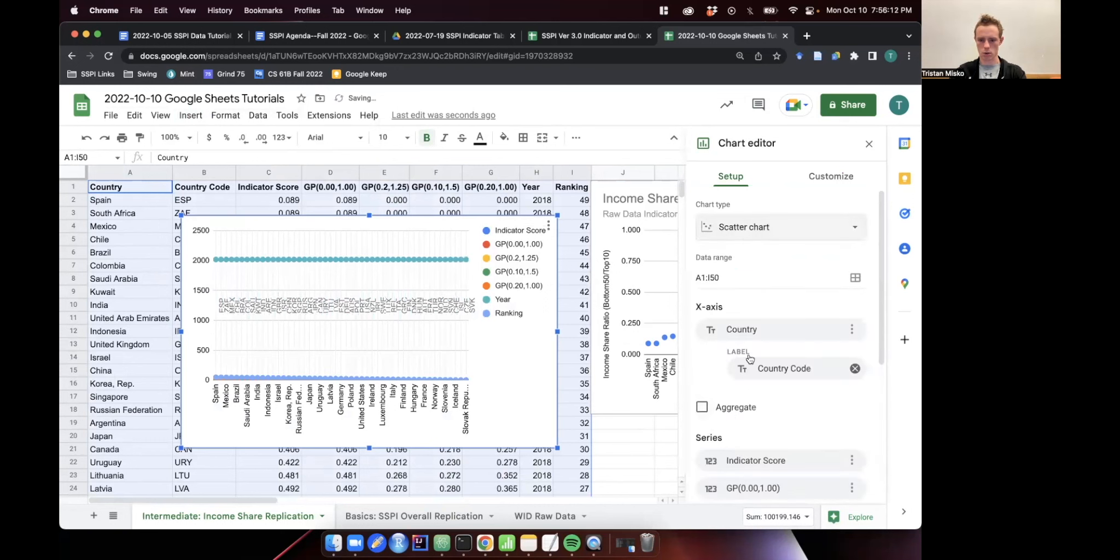
Remove the Indicator Score, Year and Ranking series from the new chart, keeping only the four GP series.
scroll(747, 358, "down", 1)
scroll(815, 410, "down", 3)
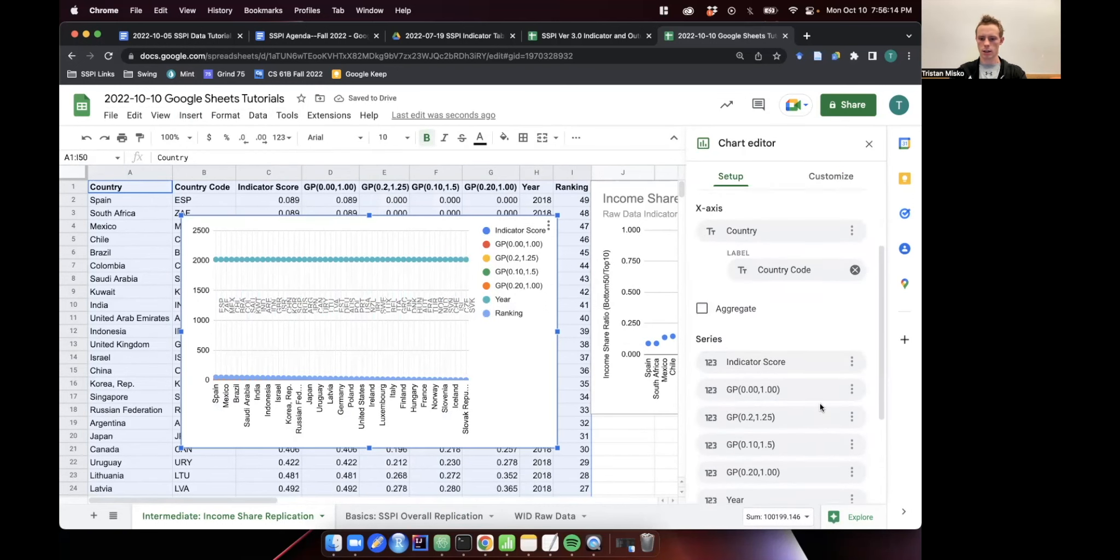
left_click(852, 330)
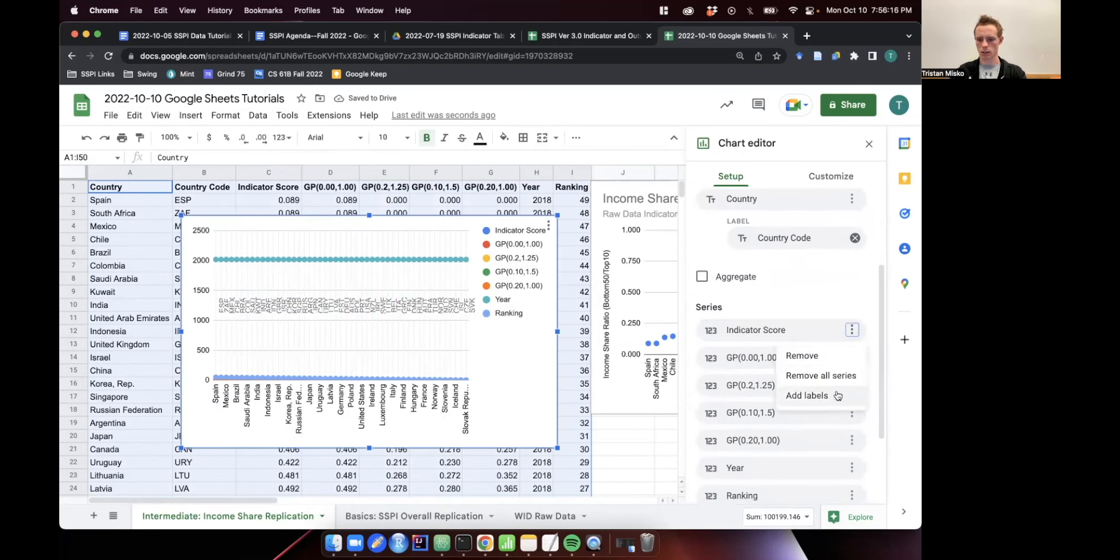
left_click(851, 440)
left_click(845, 464)
left_click(852, 440)
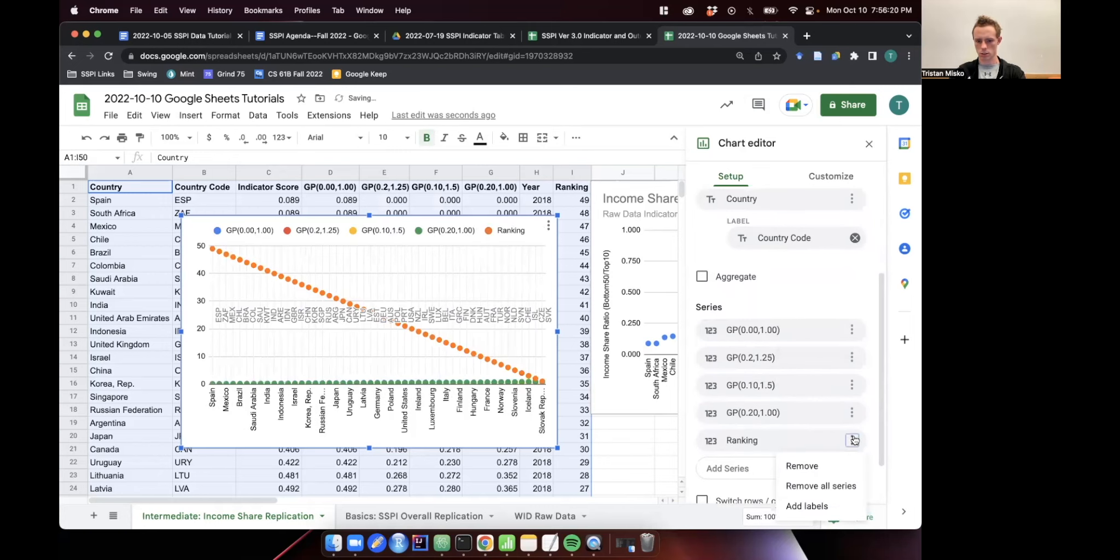
left_click(845, 465)
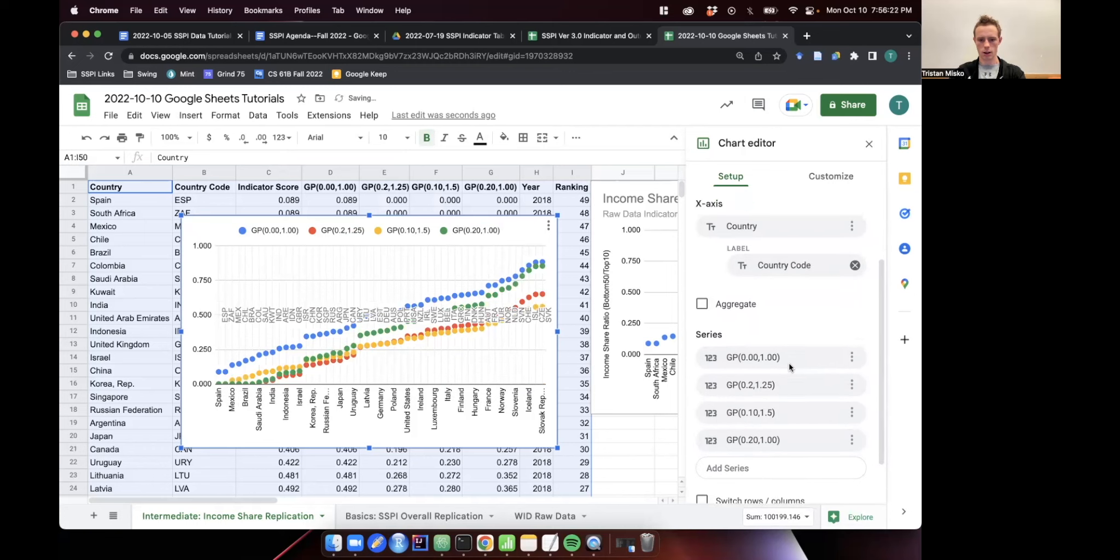
Remove the Country Code label from the new chart's x-axis and move the chart beneath the first one.
left_click(855, 267)
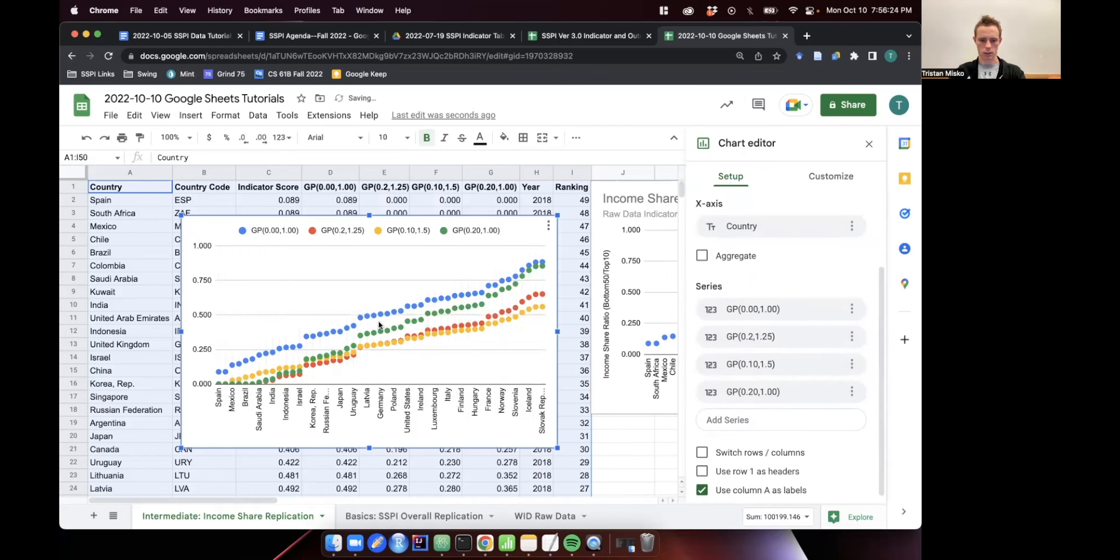
left_click_drag(421, 221, 842, 424)
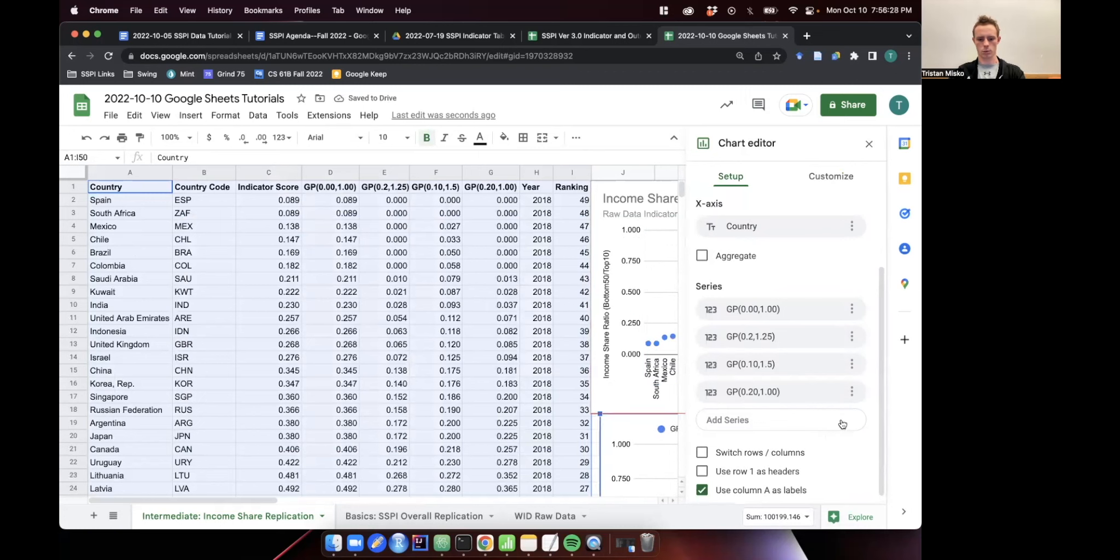
Title the new four-series scatter chart "Comparison of Income Share Ratio Indicator Scores".
scroll(501, 407, "down", 2)
scroll(501, 407, "right", 2)
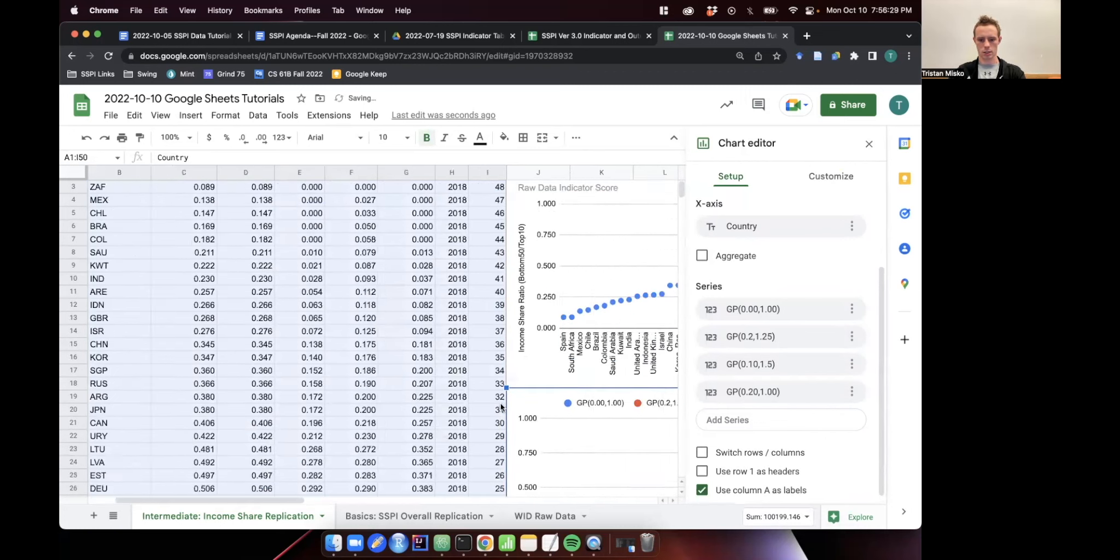
scroll(501, 408, "down", 5)
scroll(501, 408, "right", 3)
left_click(831, 177)
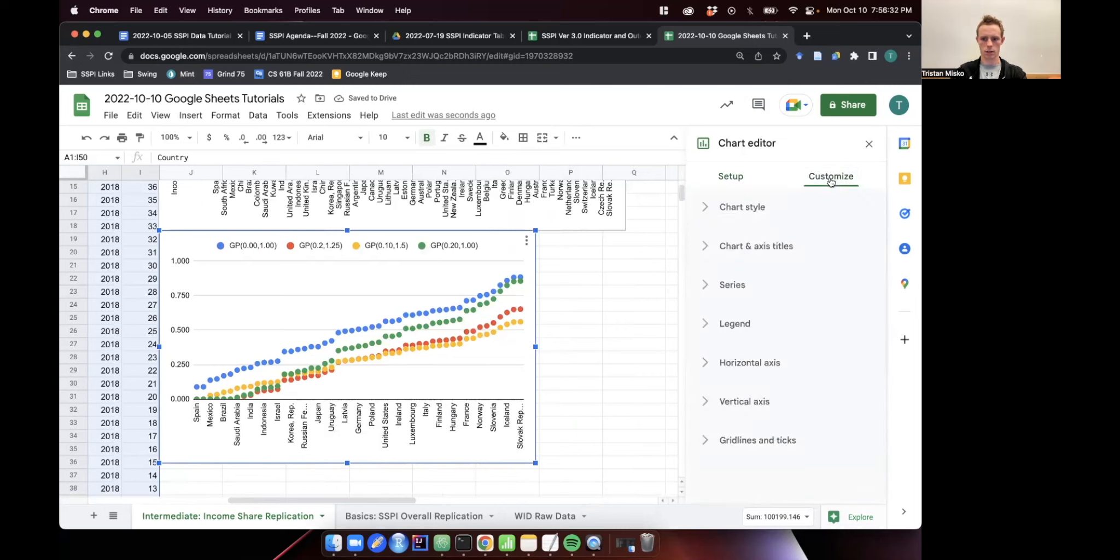
left_click(711, 252)
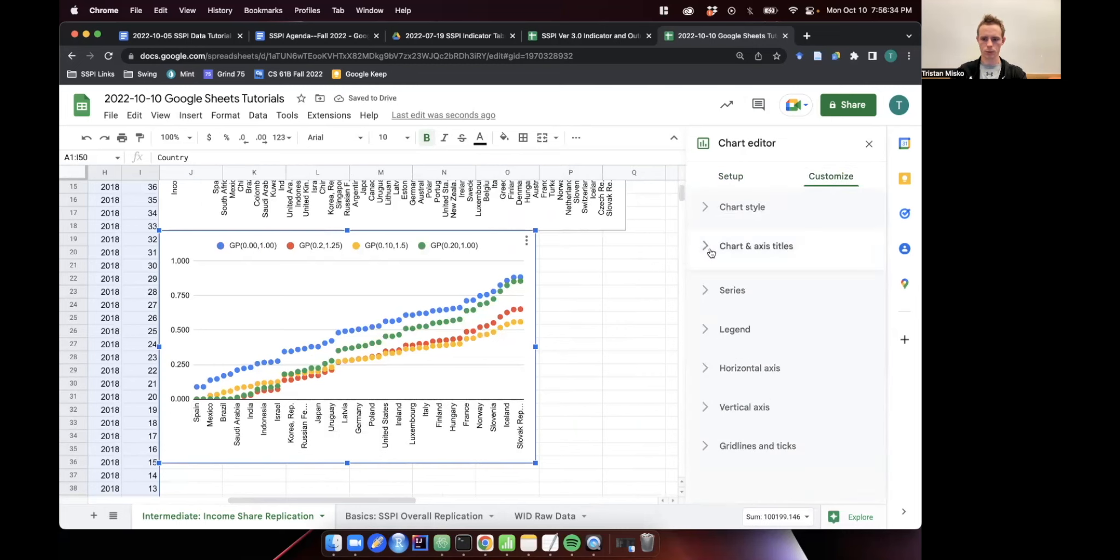
left_click(748, 343)
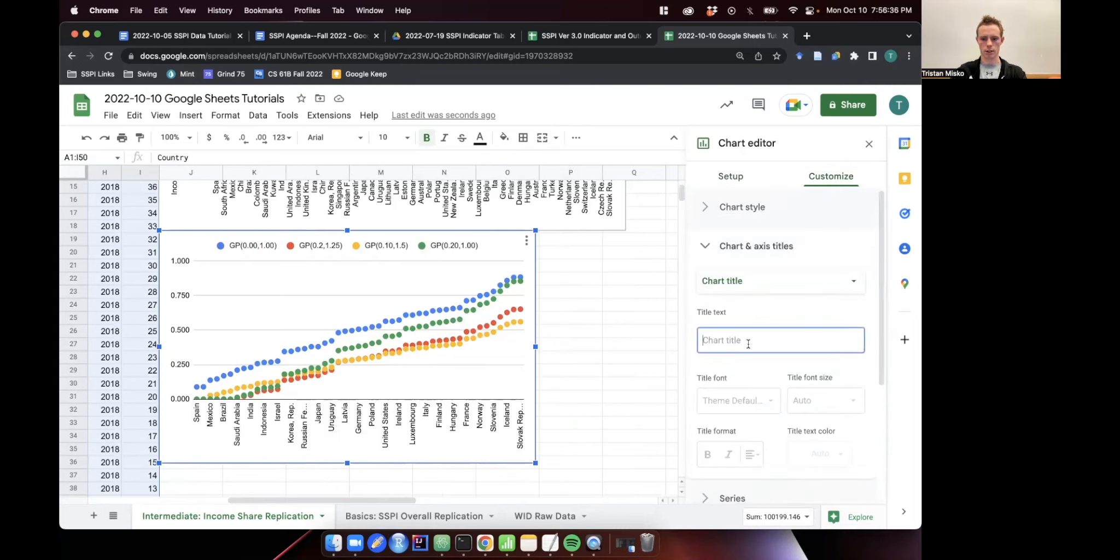
type("Comparison of")
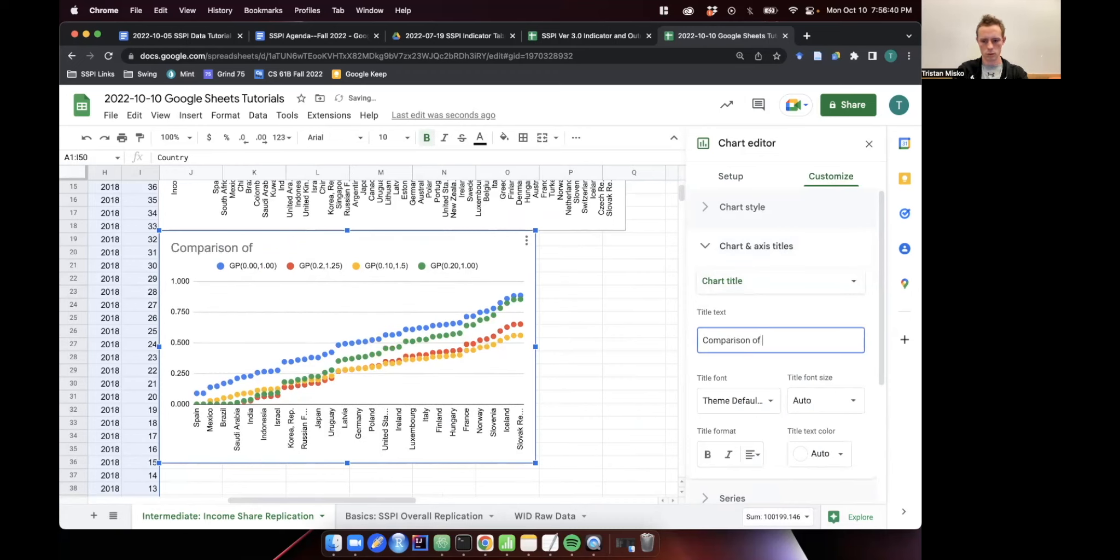
type(" Income Share Ratio")
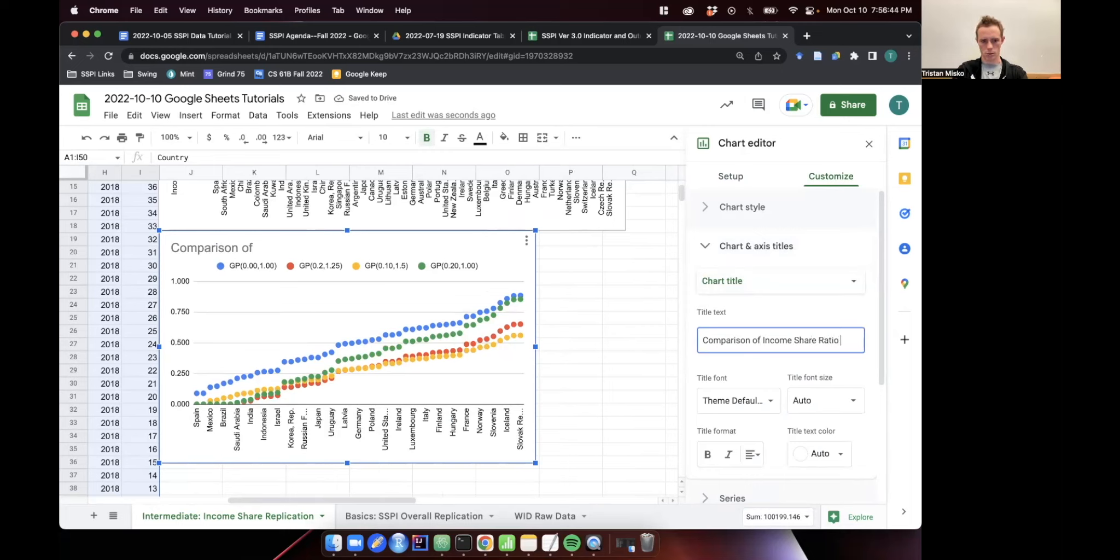
type(" Indicator Scoers")
key("BackSpace")
key("BackSpace")
key("BackSpace")
key("BackSpace")
type("ores")
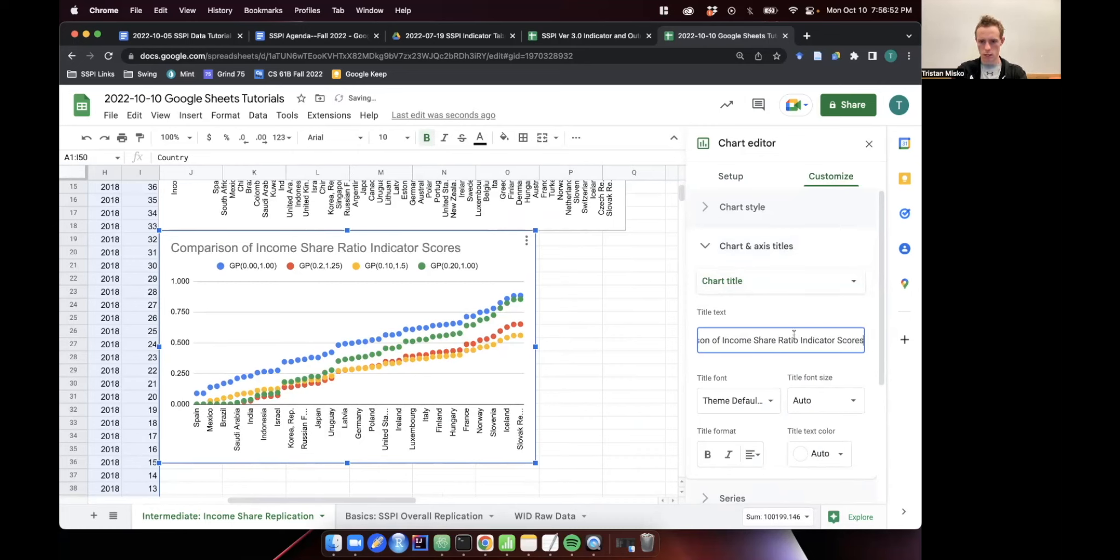
Add the chart subtitle "Four Different Sets of Goalposts" and widen the chart to match the one above it.
left_click(786, 282)
left_click(782, 297)
left_click(775, 334)
type("Four Differe")
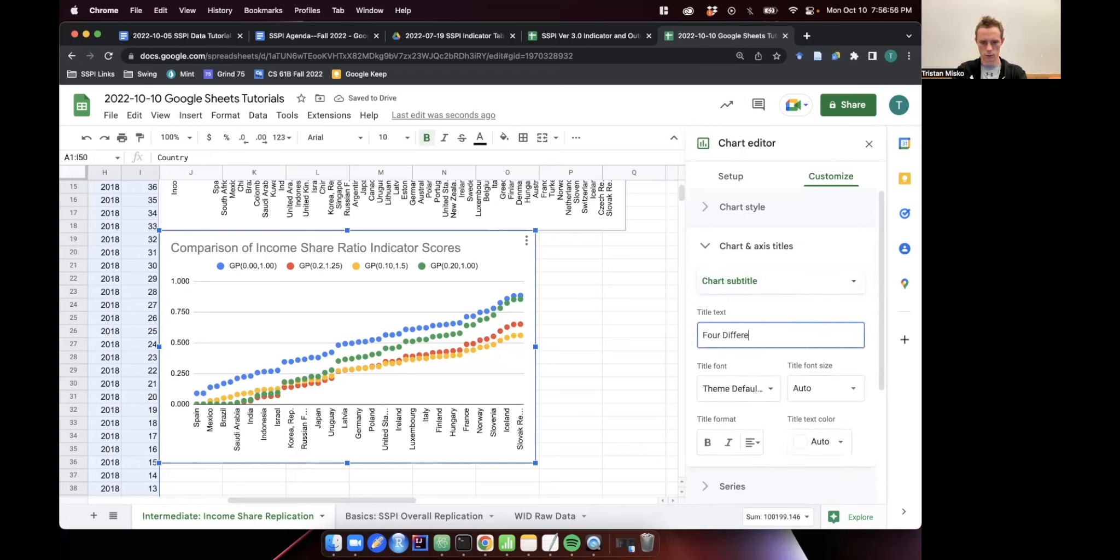
type("nt Sets of")
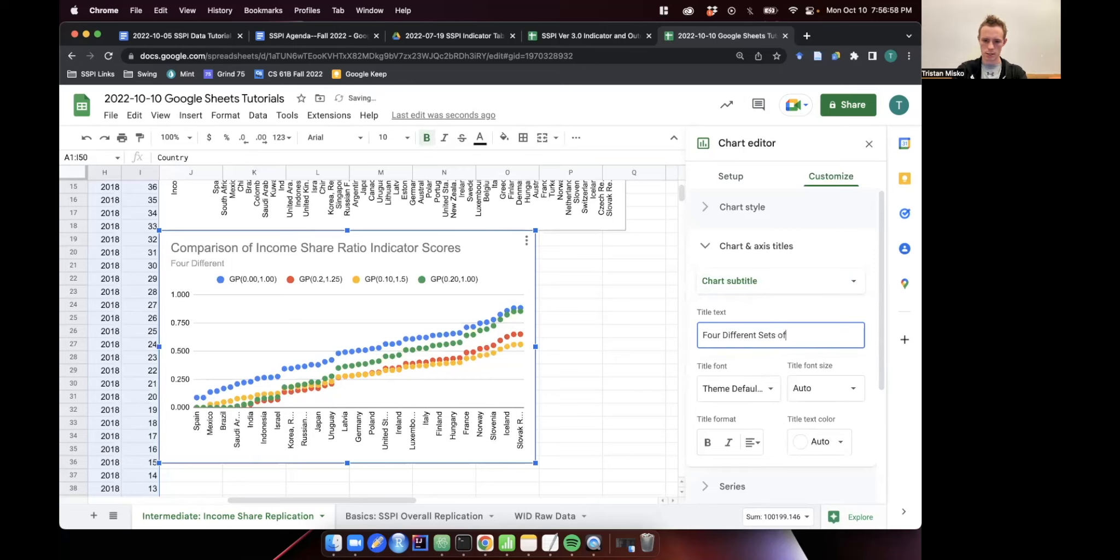
type(" Goap")
key("BackSpace")
type("lp")
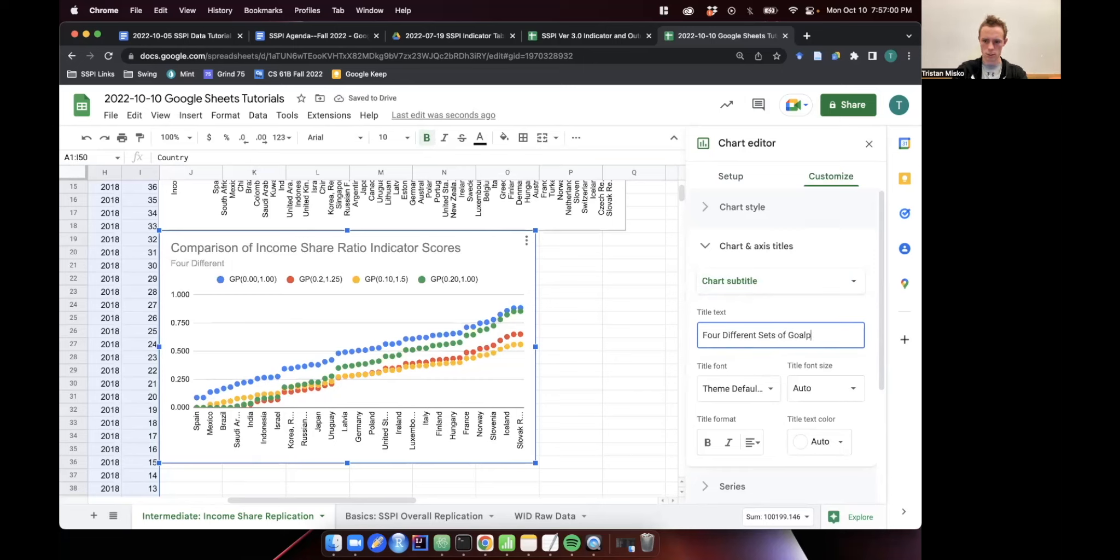
type("osts")
left_click(791, 369)
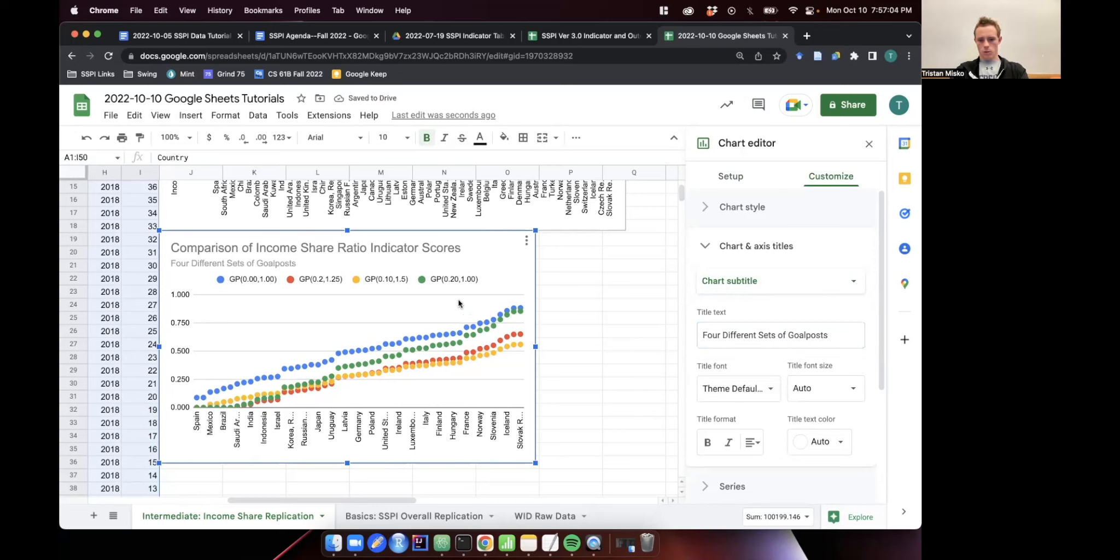
mouse_move(486, 259)
left_mouse_down()
mouse_move(494, 276)
mouse_move(486, 265)
left_mouse_up()
left_click_drag(535, 346, 625, 345)
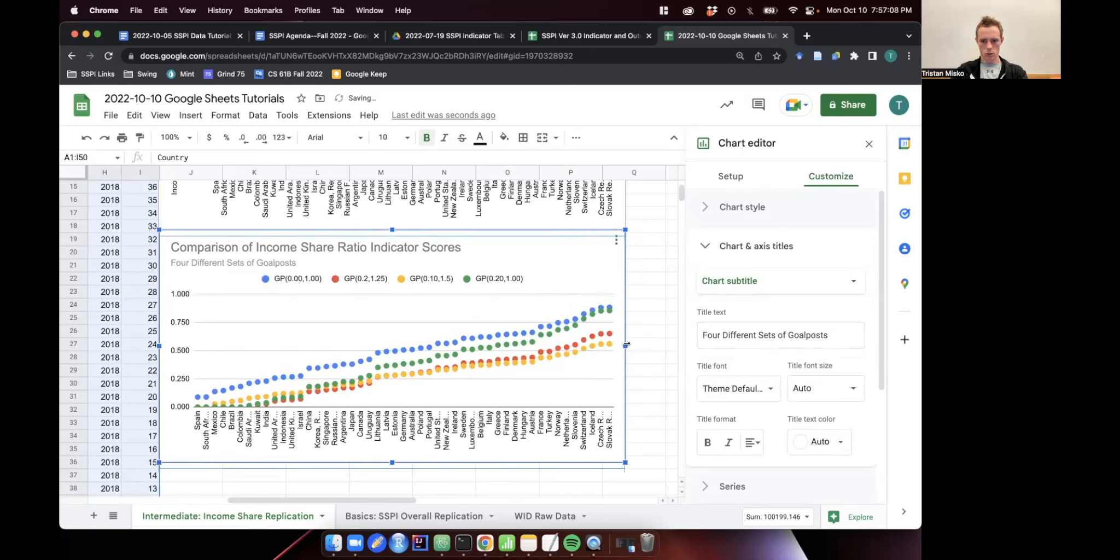
scroll(776, 365, "down", 3)
left_click(725, 312)
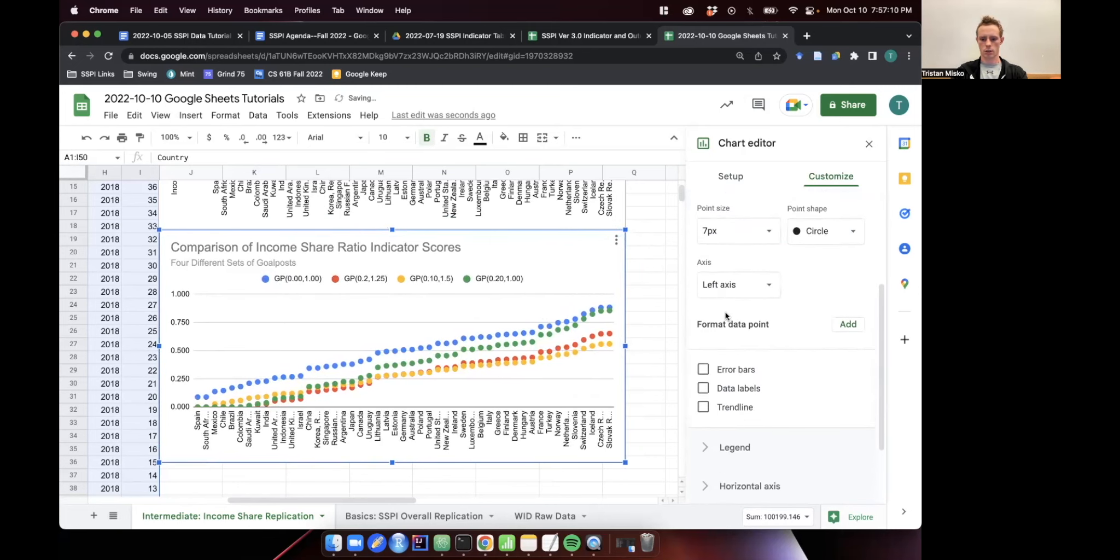
scroll(745, 340, "down", 2)
left_click(745, 340)
scroll(720, 347, "up", 3)
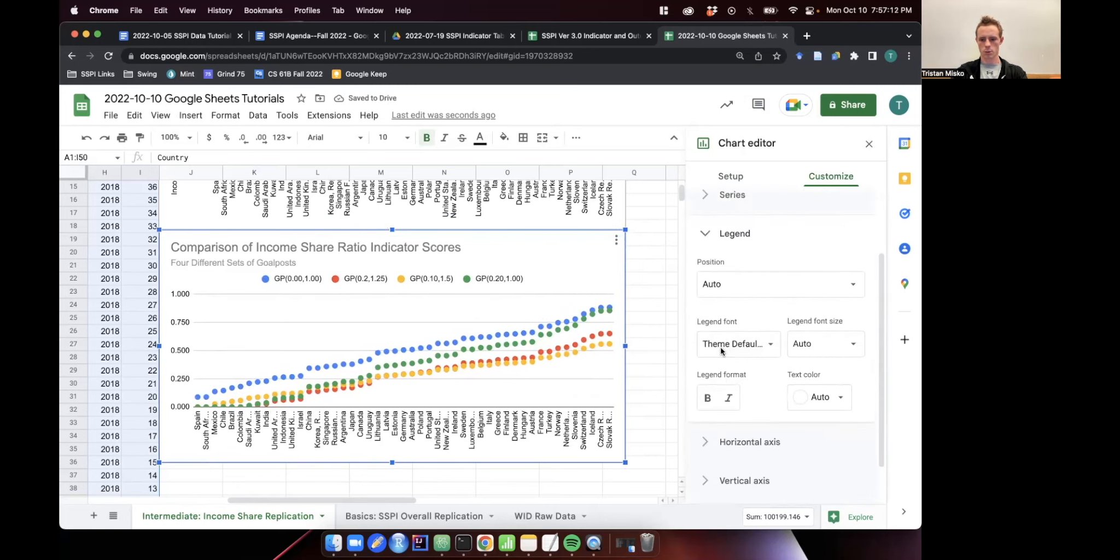
left_click(723, 283)
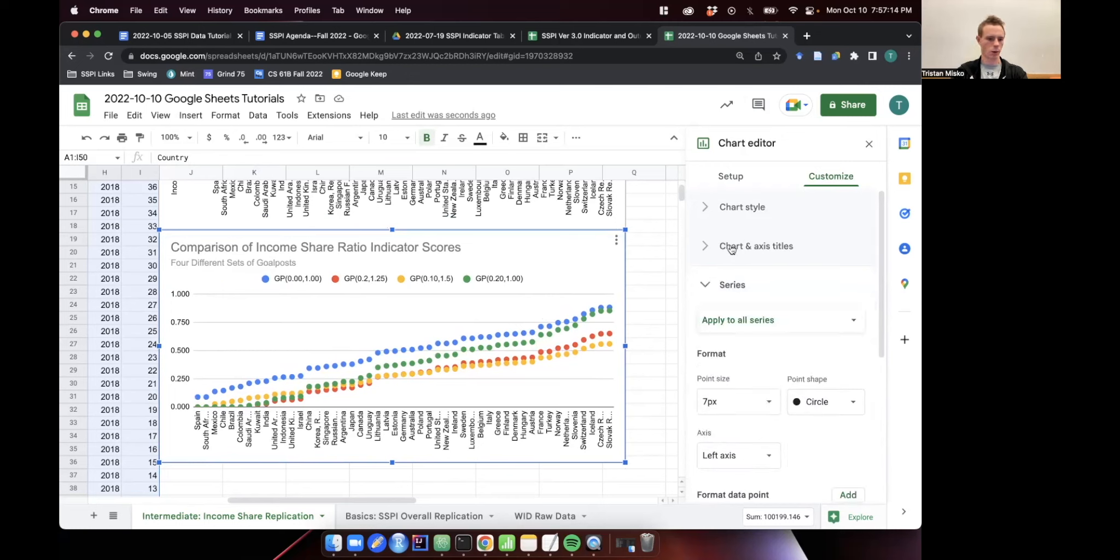
left_click(759, 250)
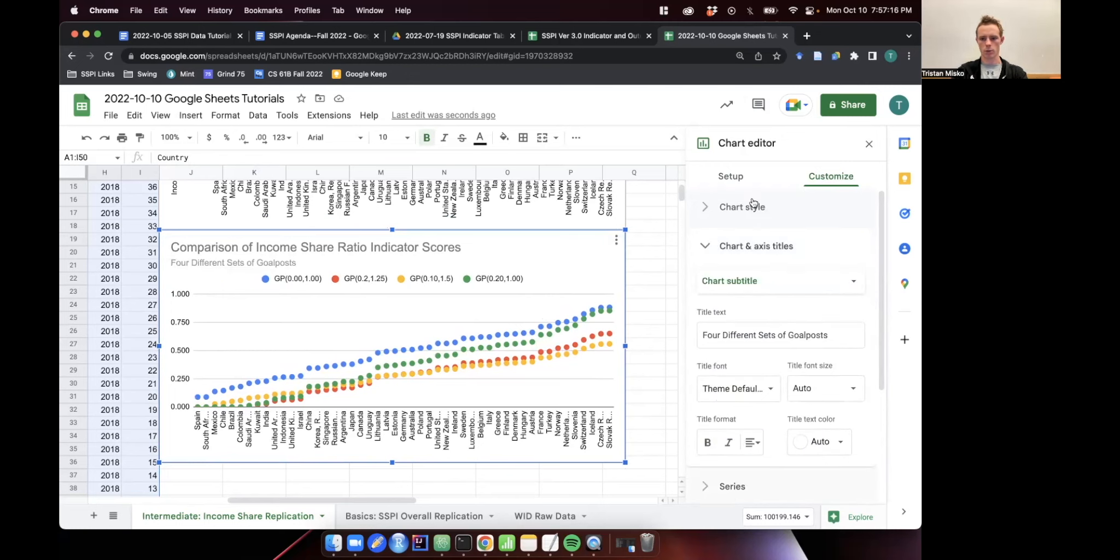
left_click(753, 204)
scroll(753, 306, "down", 3)
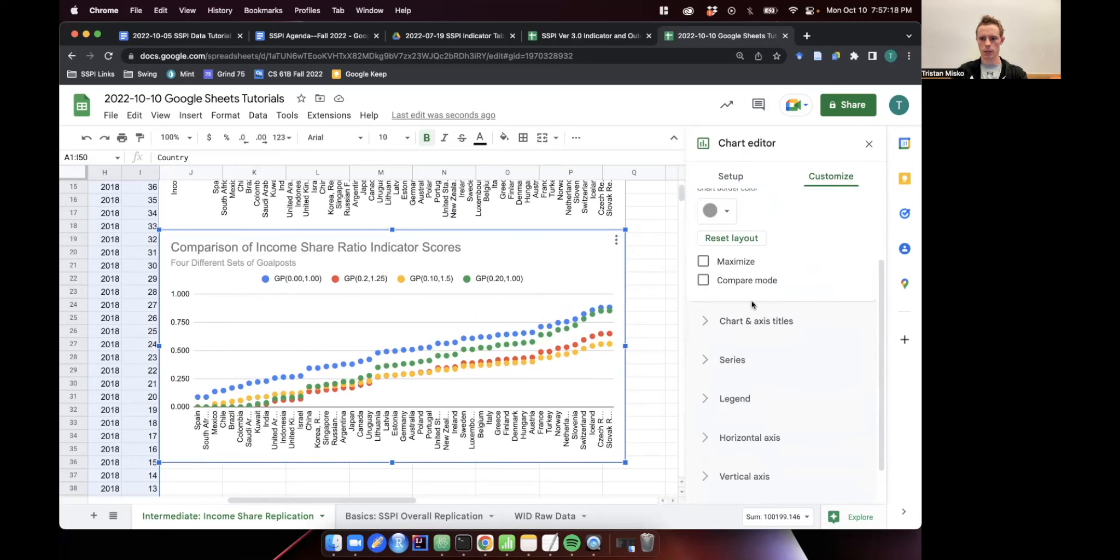
left_click(757, 323)
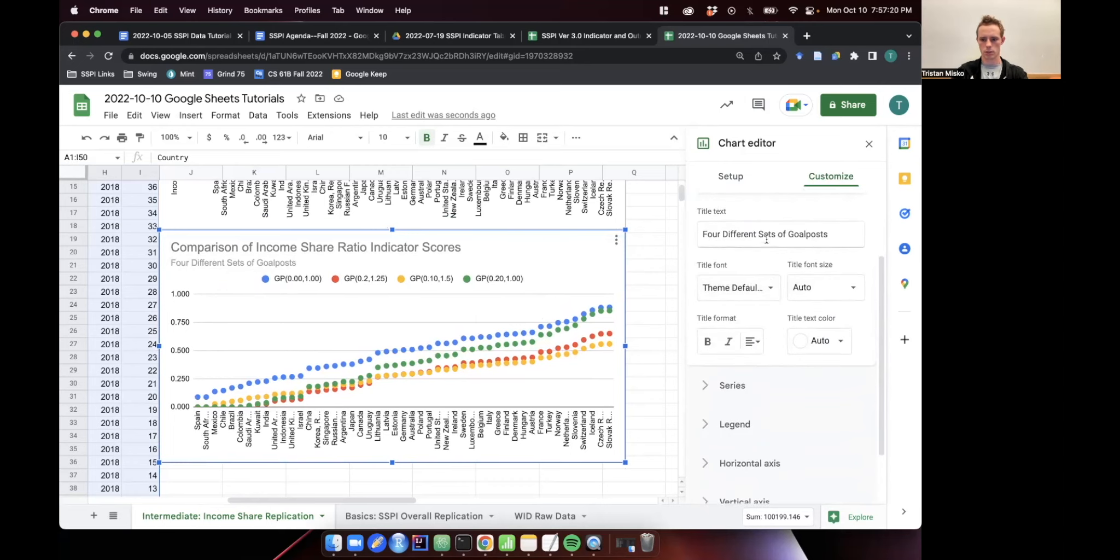
scroll(769, 244, "up", 2)
left_click(756, 279)
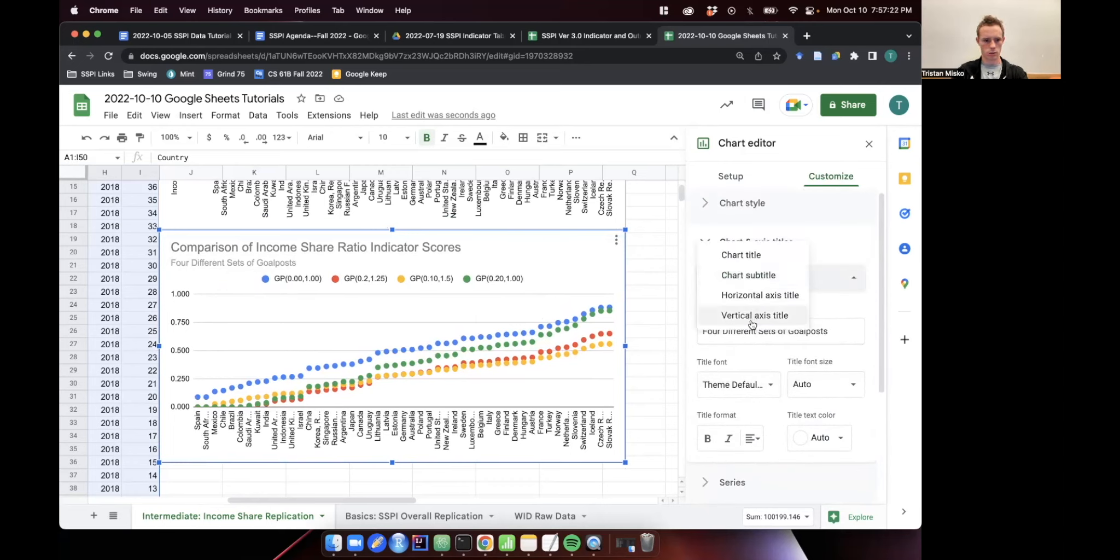
left_click(855, 242)
left_click(854, 241)
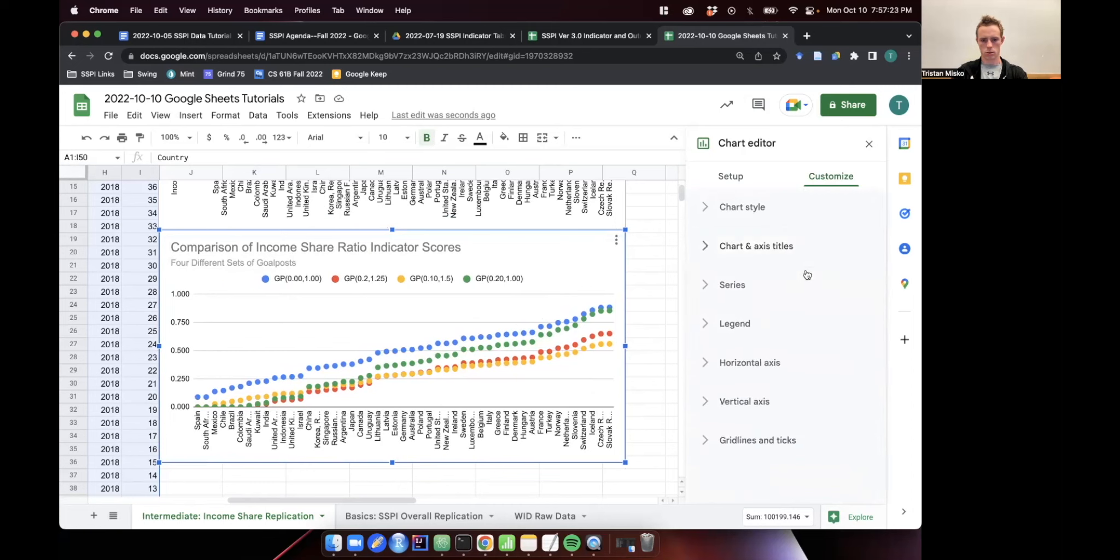
Set the comparison chart's vertical axis title to "Normalized Income Share Ratio Score".
left_click(785, 247)
left_click(777, 283)
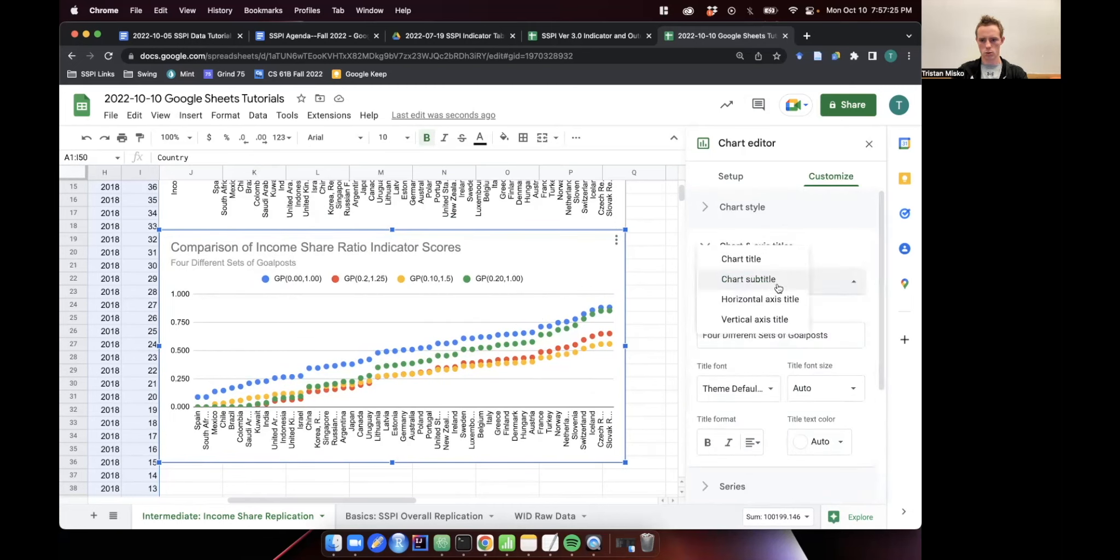
left_click(768, 323)
left_click(753, 335)
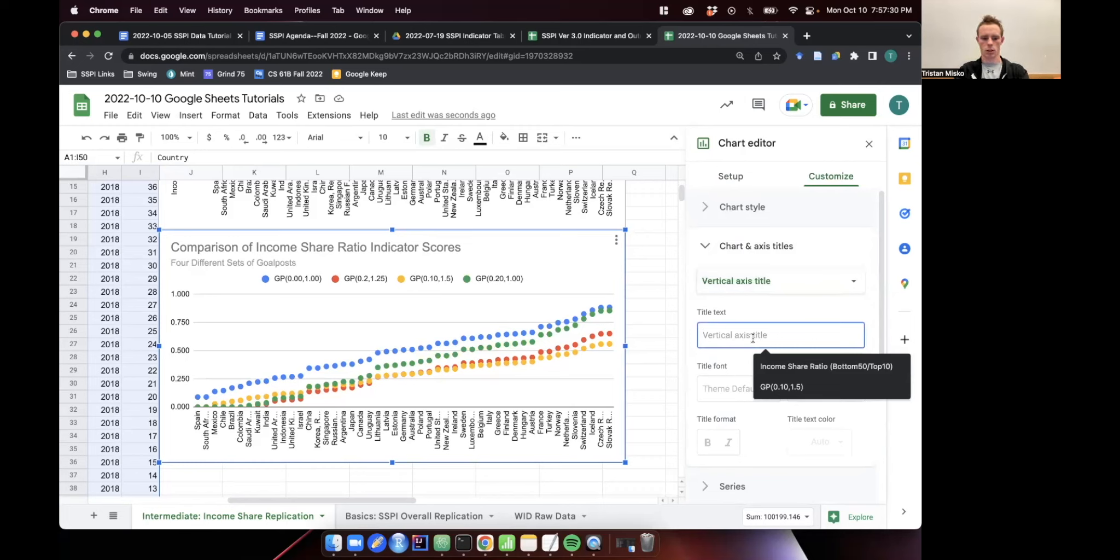
type("Normal")
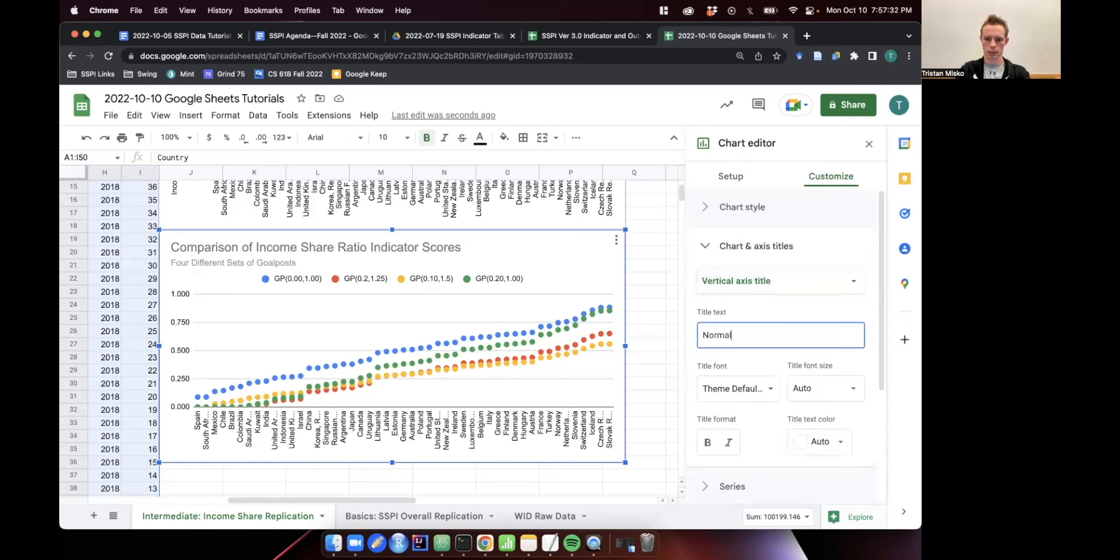
type("ized Income ")
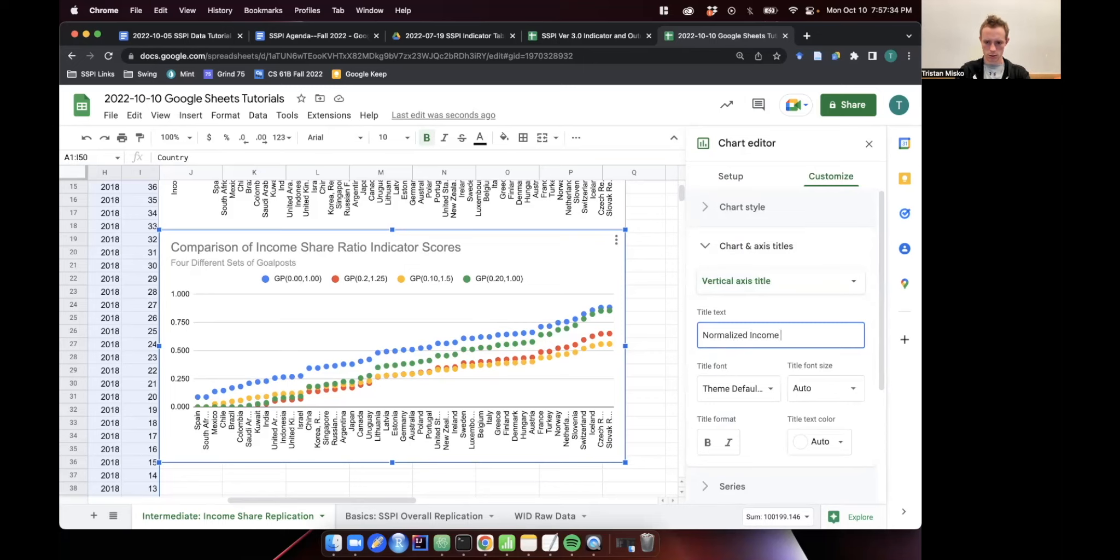
type("Share Ratio Score")
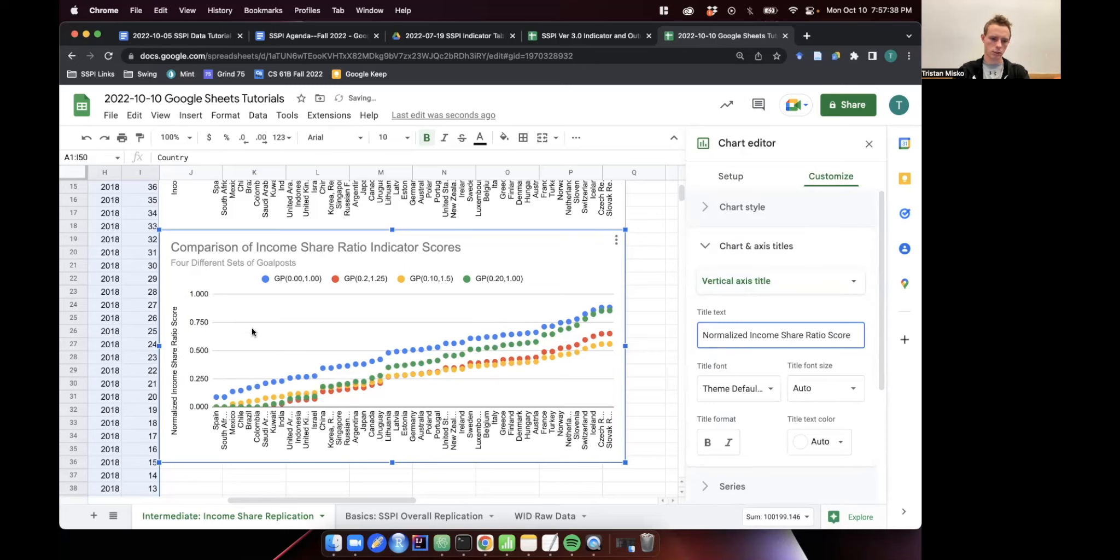
left_click_drag(625, 346, 627, 346)
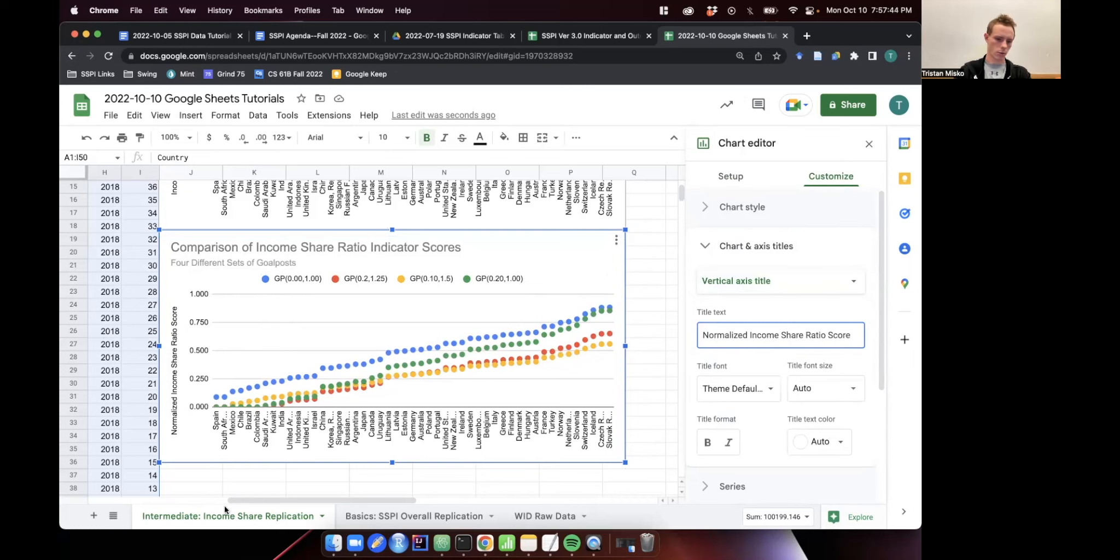
Close the chart editor and examine how the four goalpost series compare in the chart alongside the table's score columns.
scroll(223, 447, "down", 3)
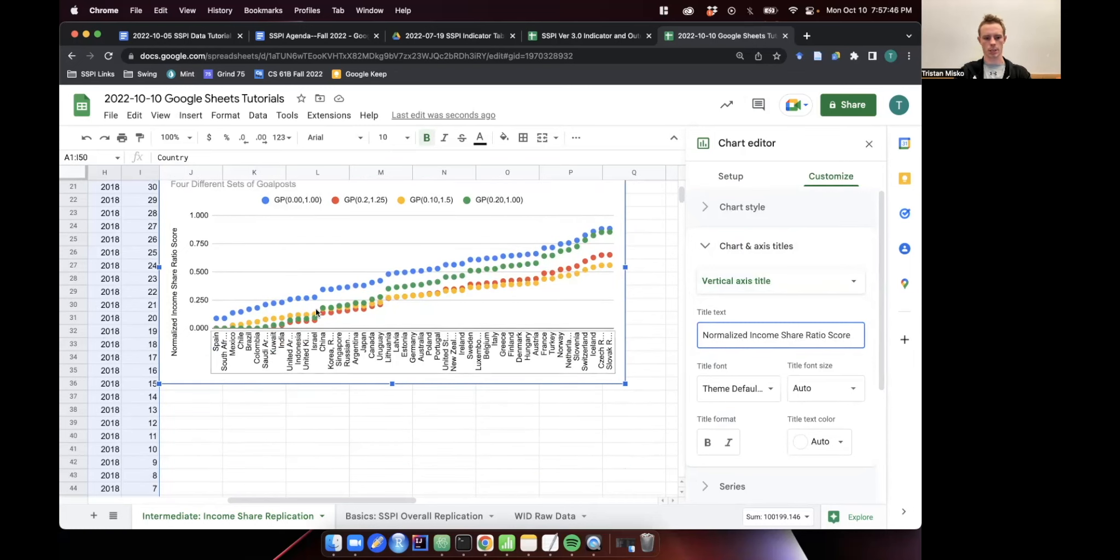
scroll(309, 360, "up", 2)
scroll(309, 359, "left", 1)
scroll(309, 359, "right", 1)
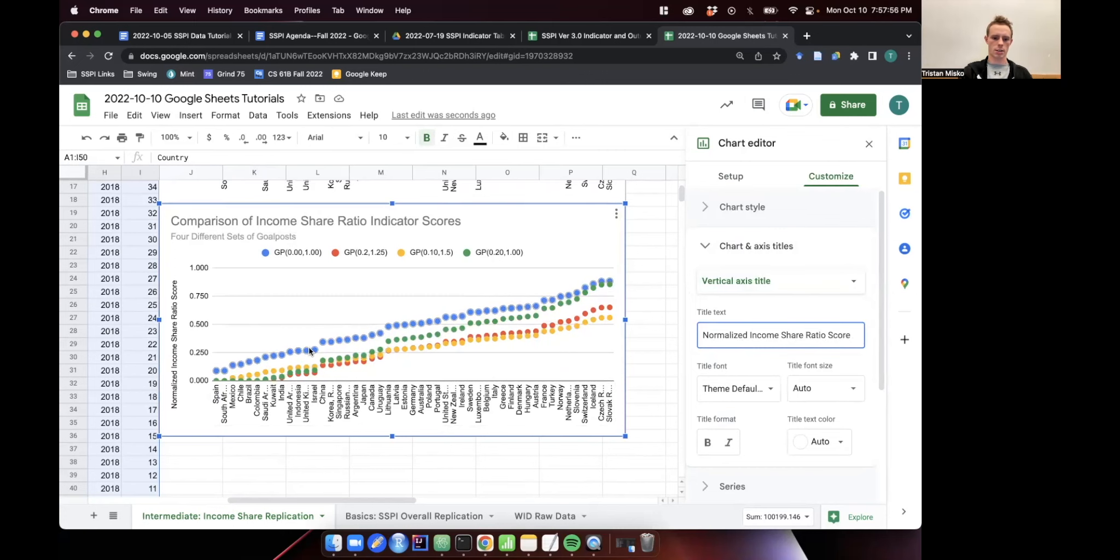
left_click(651, 265)
scroll(318, 319, "left", 8)
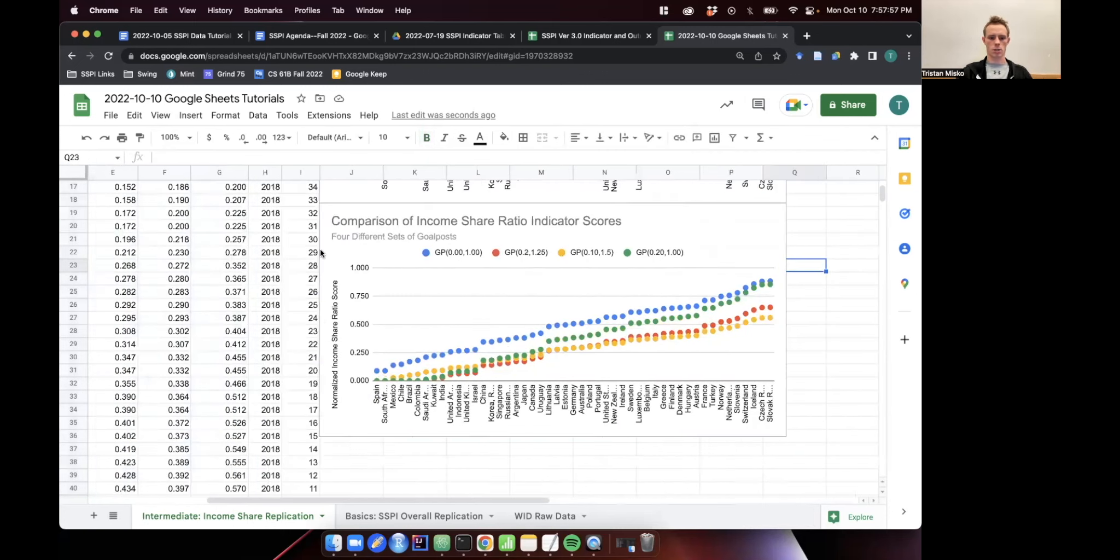
scroll(321, 269, "up", 4)
left_click_drag(291, 216, 577, 490)
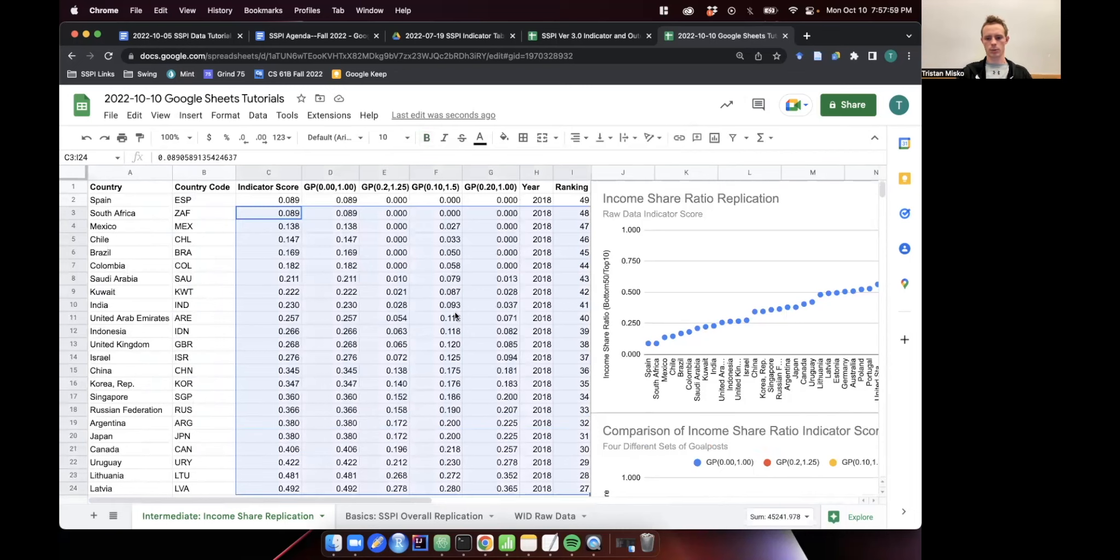
scroll(453, 311, "down", 5)
scroll(454, 312, "right", 3)
scroll(454, 316, "up", 1)
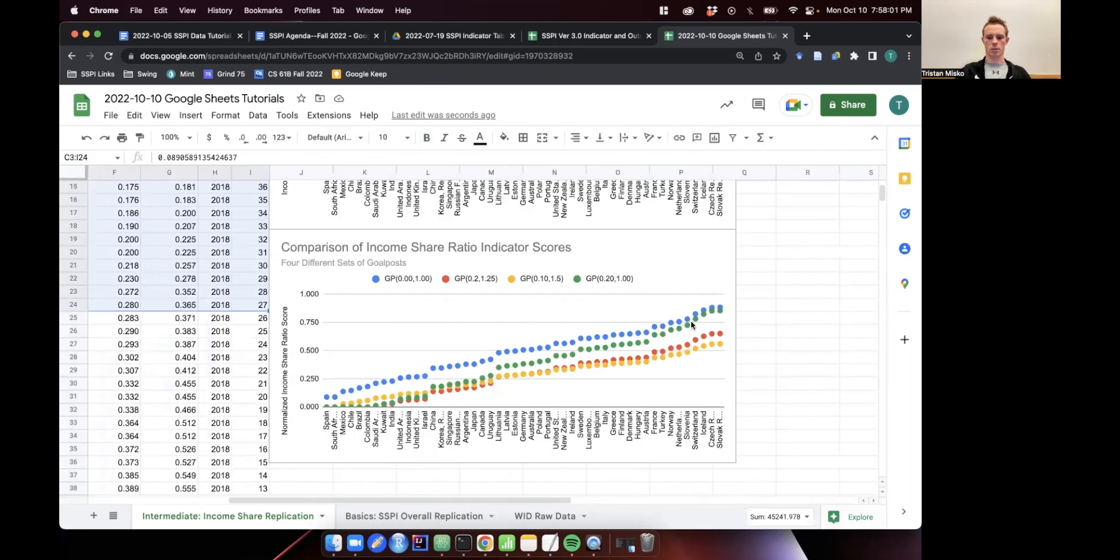
scroll(520, 372, "left", 3)
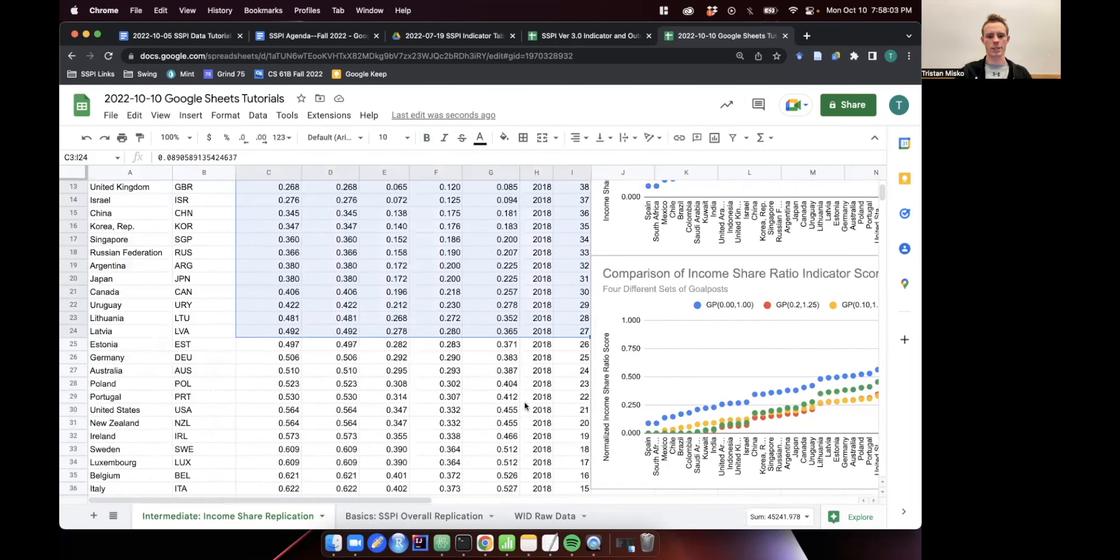
scroll(447, 283, "up", 5)
scroll(448, 285, "down", 5)
scroll(447, 284, "right", 4)
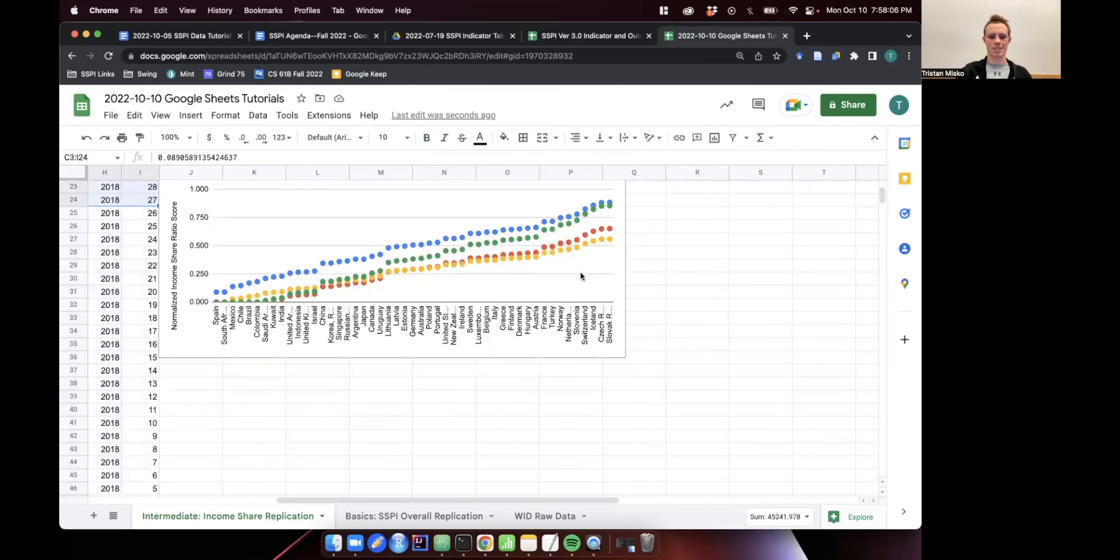
scroll(384, 268, "up", 1)
scroll(384, 268, "left", 1)
scroll(392, 297, "up", 1)
scroll(392, 297, "left", 1)
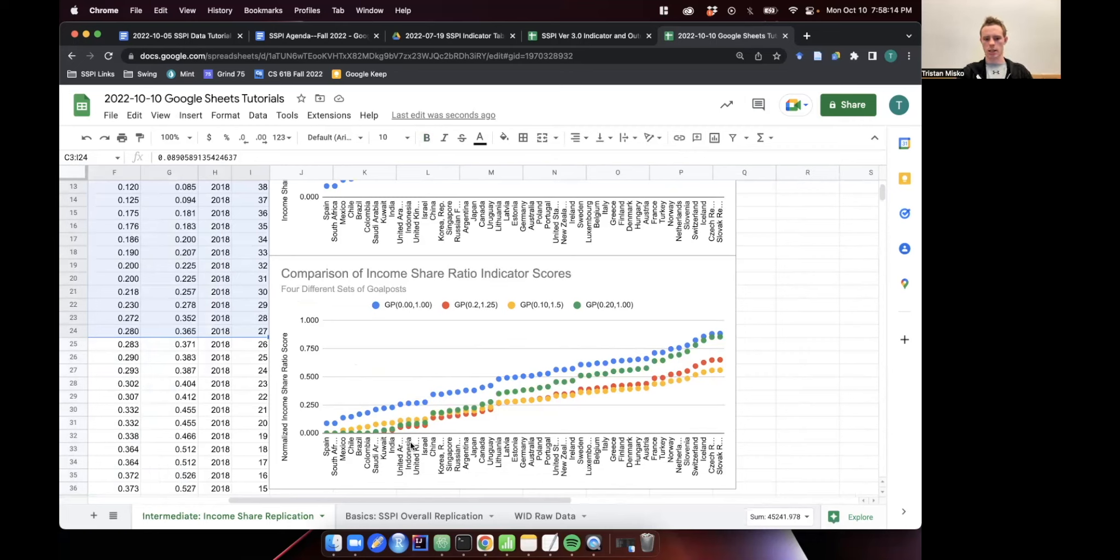
left_click(722, 360)
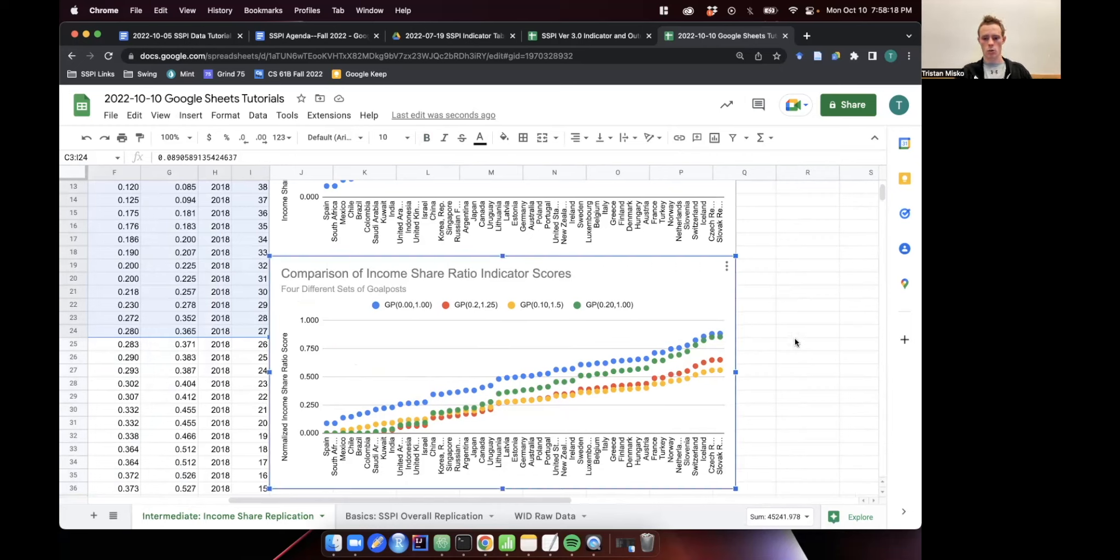
Inspect the Slovak Republic's GP(0.2,1.25) point in the comparison chart and the formula behind Colombia's GP(0.10,1.5) score.
mouse_move(720, 359)
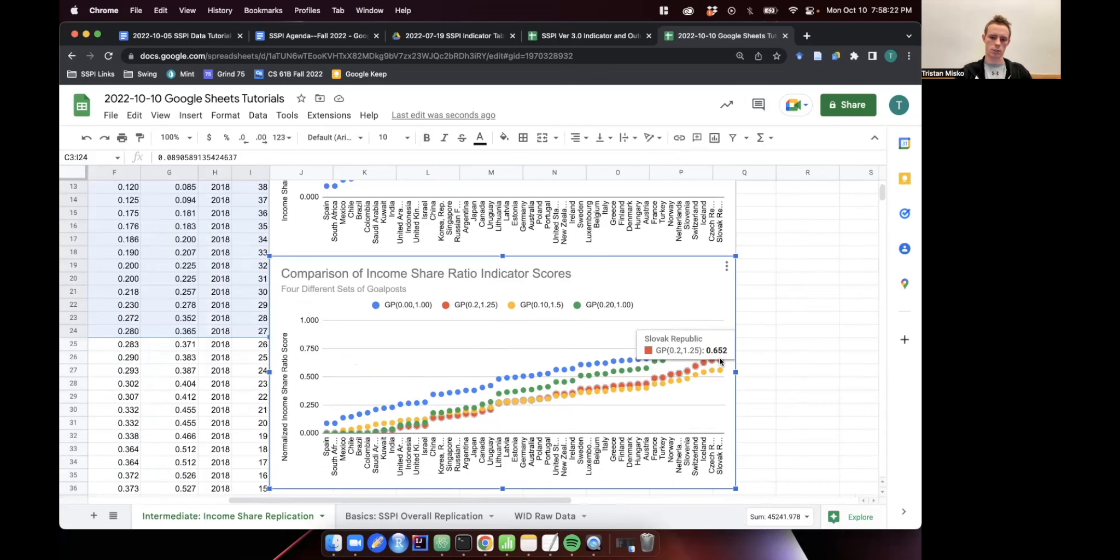
scroll(761, 370, "up", 5)
scroll(761, 371, "left", 5)
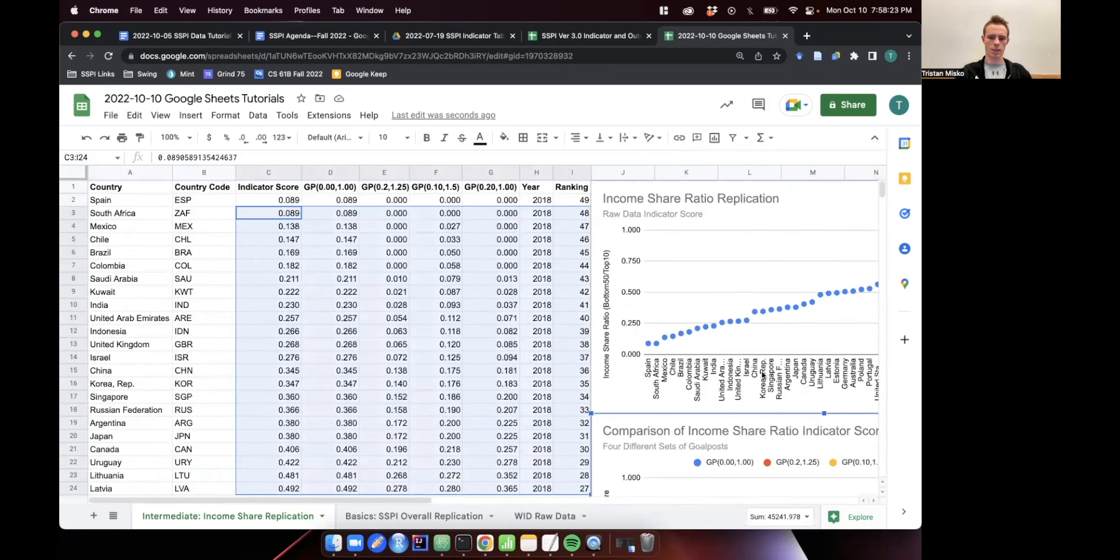
left_click(434, 263)
scroll(435, 263, "right", 3)
scroll(434, 263, "down", 2)
scroll(434, 261, "down", 5)
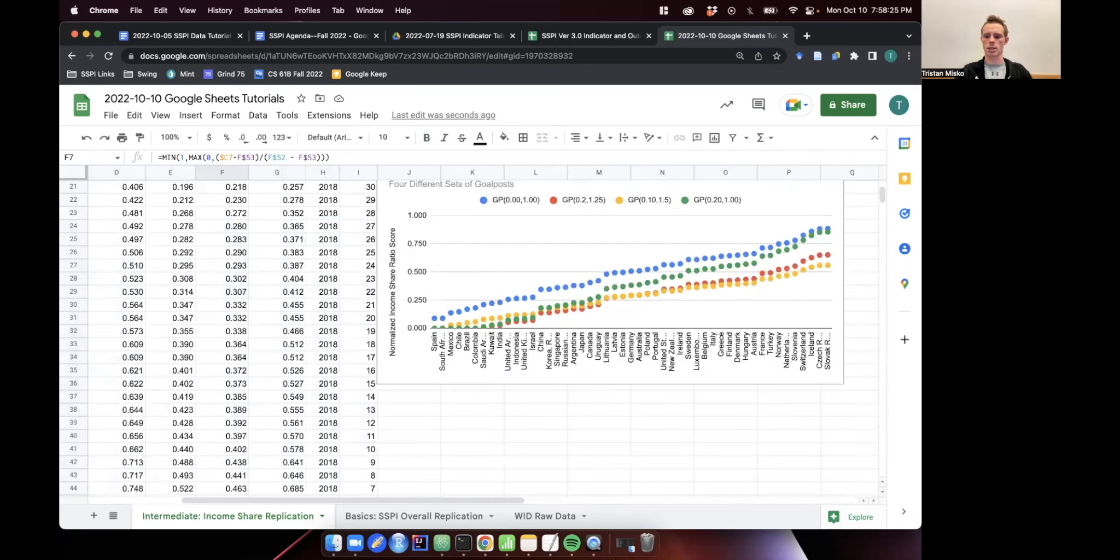
left_click(827, 256)
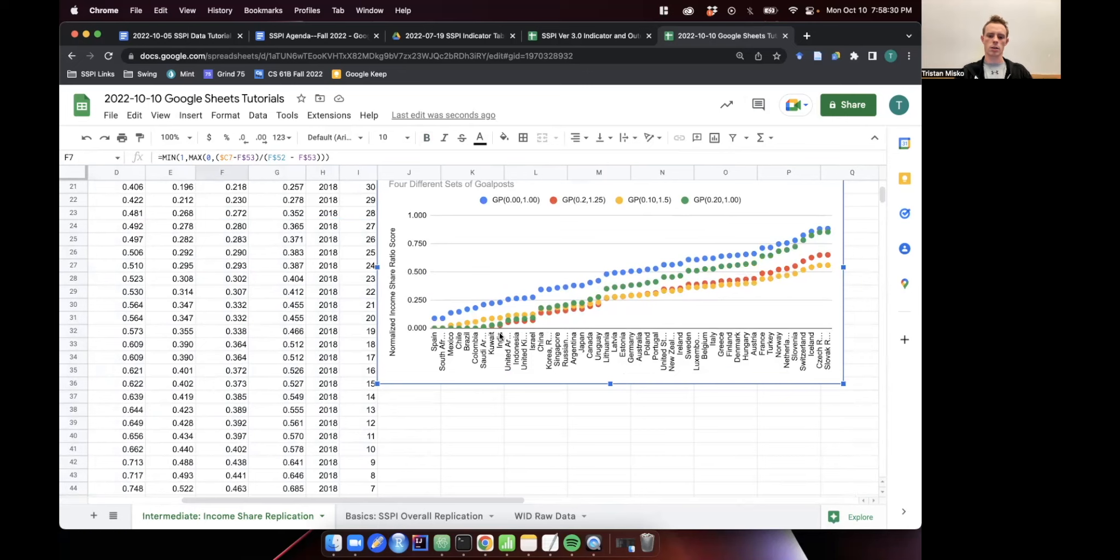
Compare the raw-score chart with the four-goalpost comparison chart and the country rows of the score table.
scroll(499, 336, "up", 5)
scroll(698, 339, "left", 2)
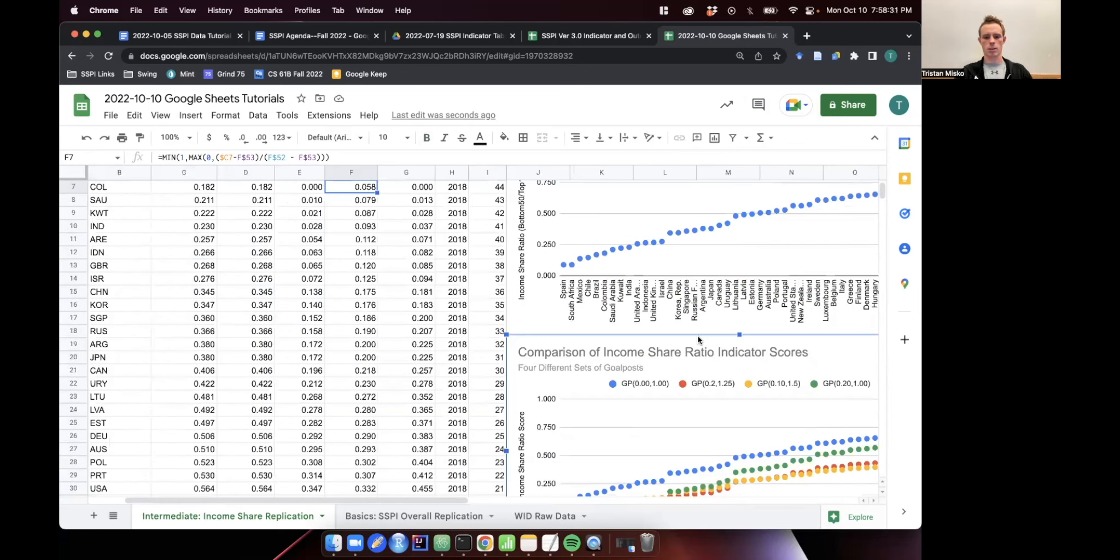
scroll(697, 339, "right", 3)
scroll(697, 339, "up", 3)
scroll(697, 339, "down", 2)
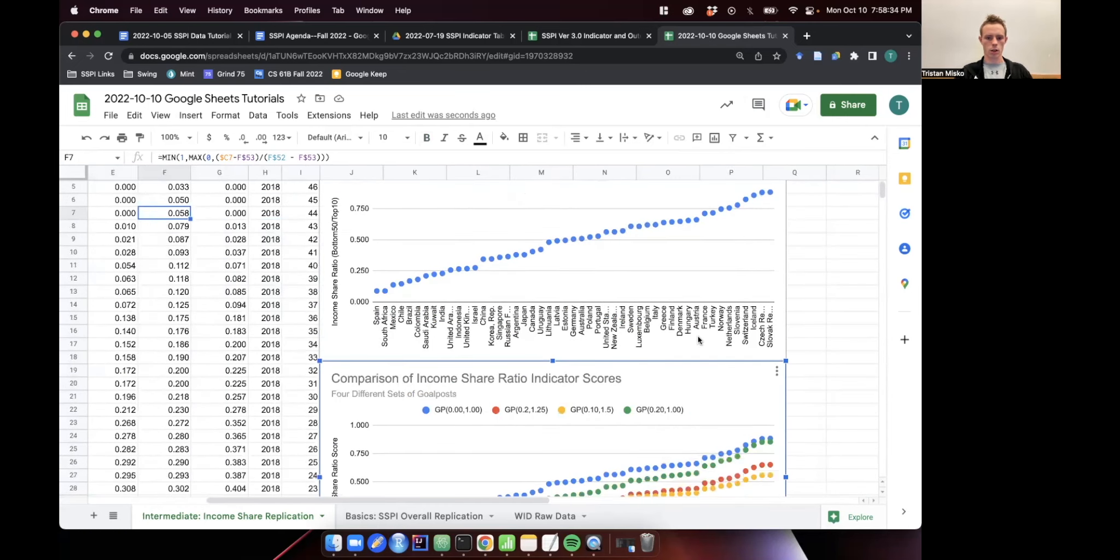
scroll(697, 336, "up", 2)
scroll(711, 331, "left", 3)
scroll(728, 326, "down", 3)
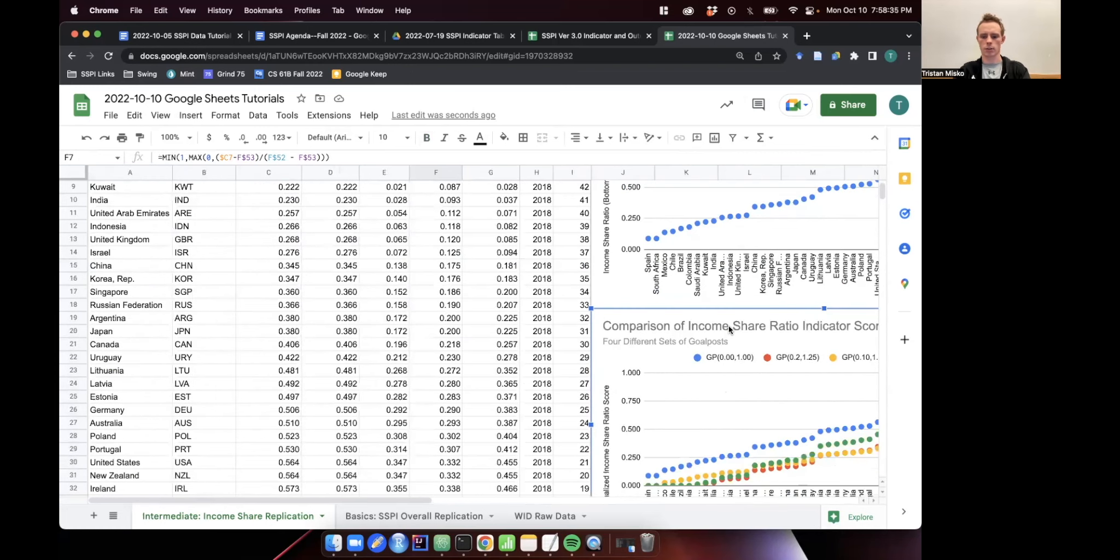
scroll(728, 327, "down", 3)
scroll(728, 327, "up", 5)
left_click(145, 187)
left_click_drag(241, 189, 569, 499)
left_click_drag(574, 266, 571, 299)
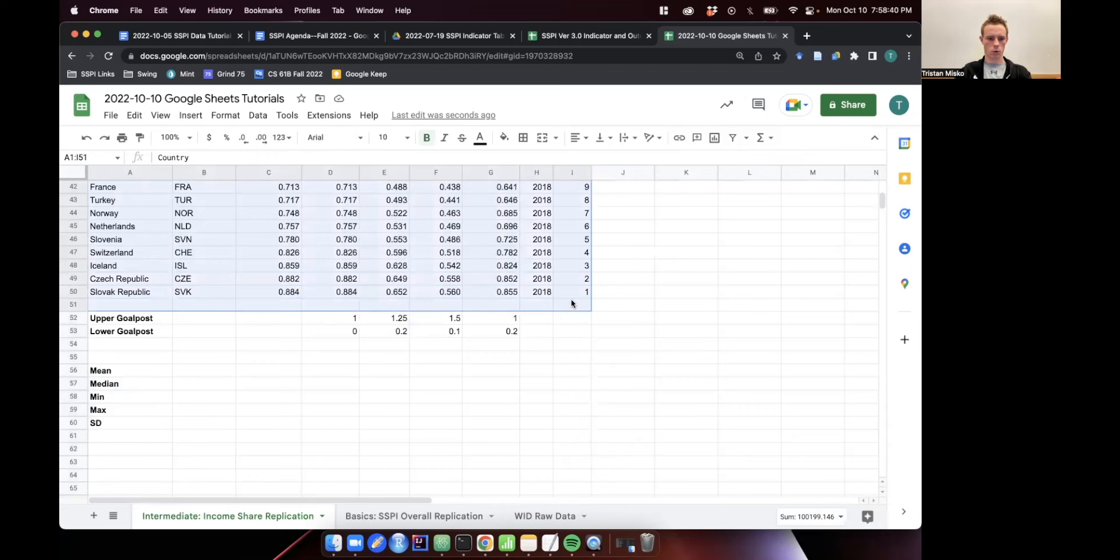
scroll(547, 262, "up", 10)
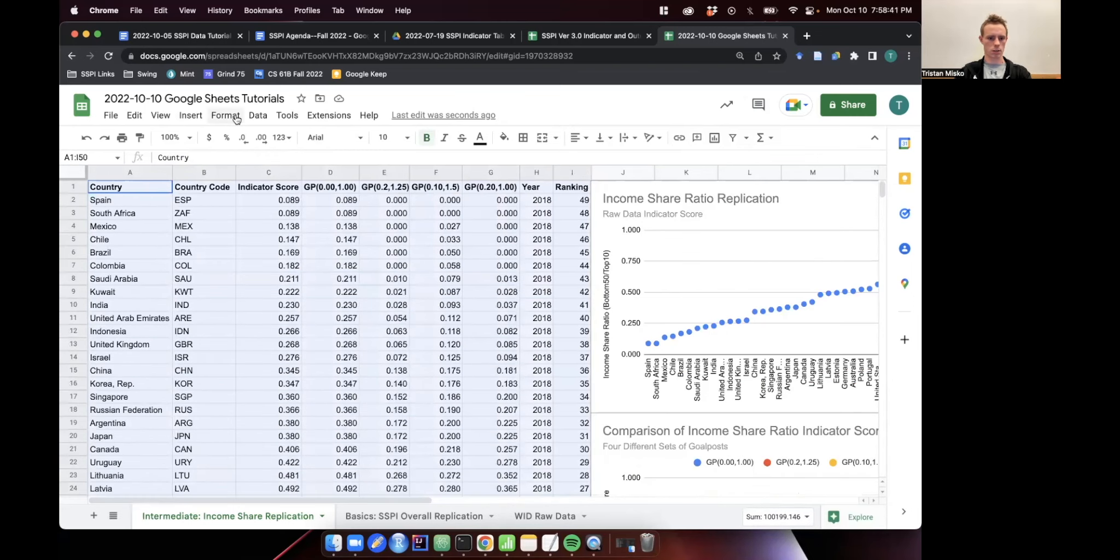
left_click(190, 116)
mouse_move(222, 117)
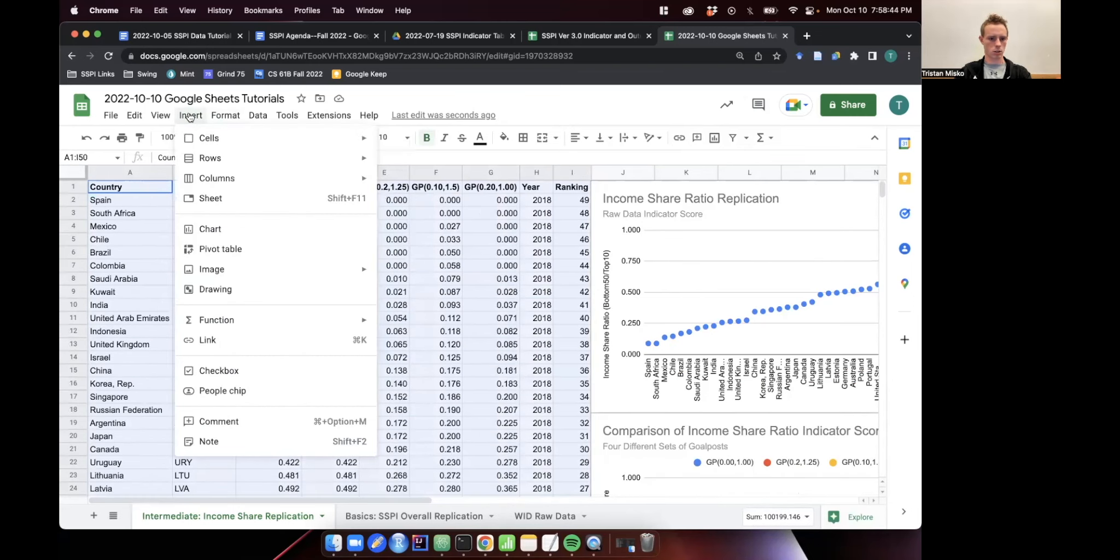
left_click(577, 330)
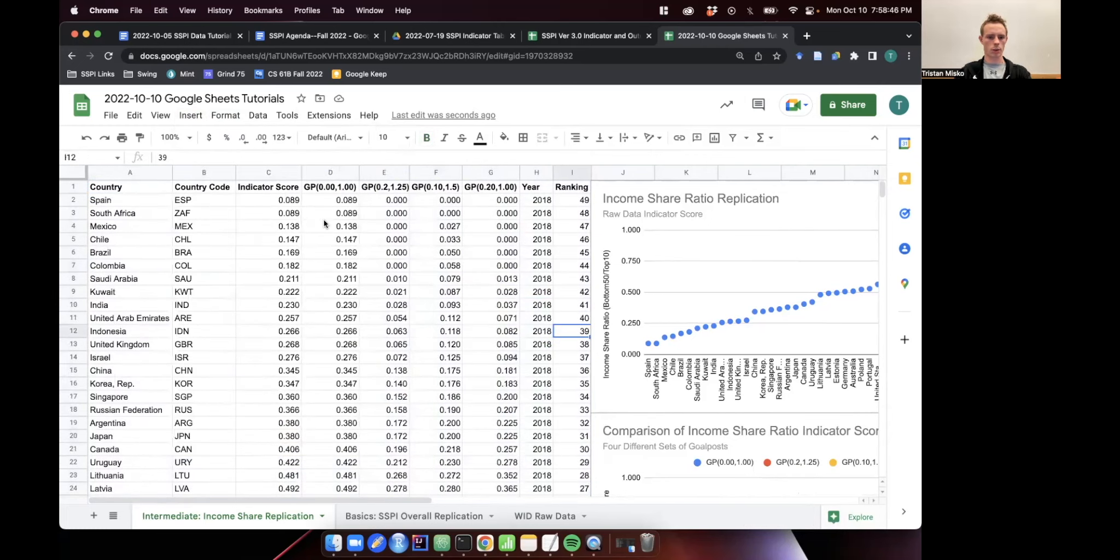
Insert a new chart based on the full country score table, range A1:I50.
left_click_drag(148, 189, 572, 253)
scroll(572, 253, "up", 15)
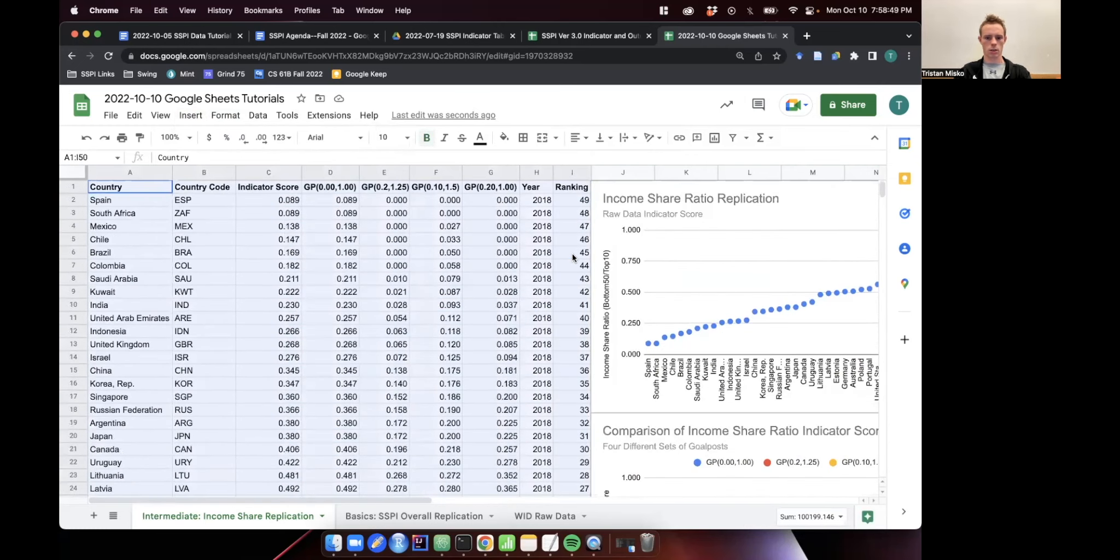
right_click(504, 215)
left_click(192, 116)
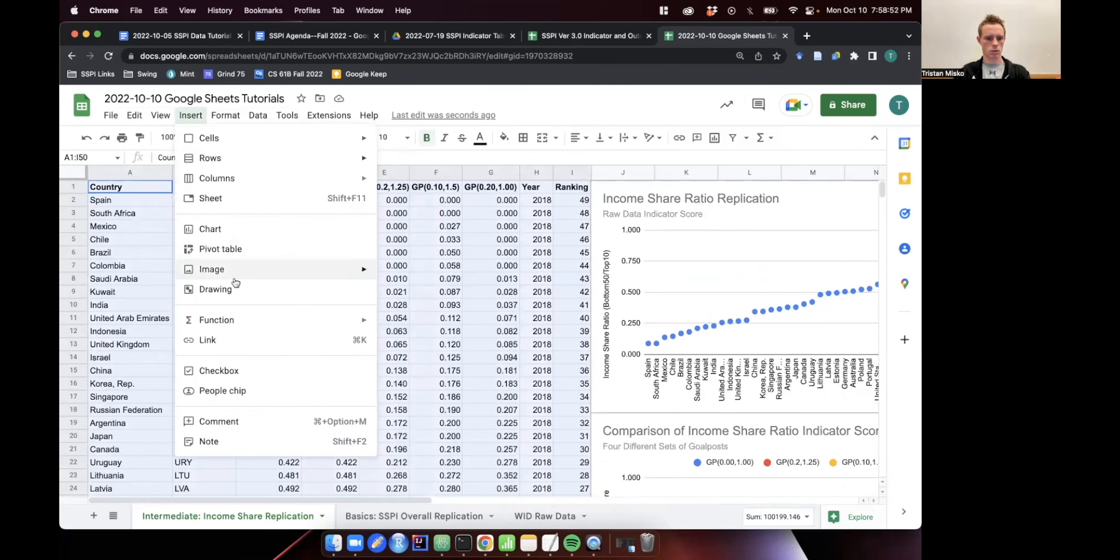
left_click(237, 232)
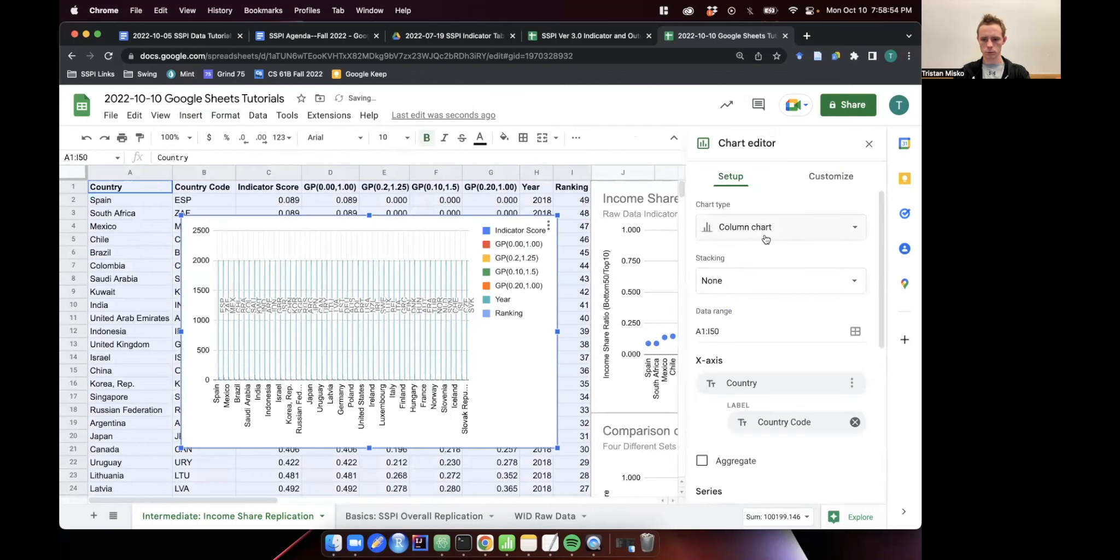
Remove the Country Code label and all data series from the new chart.
left_click(853, 424)
left_click(852, 424)
left_click(852, 465)
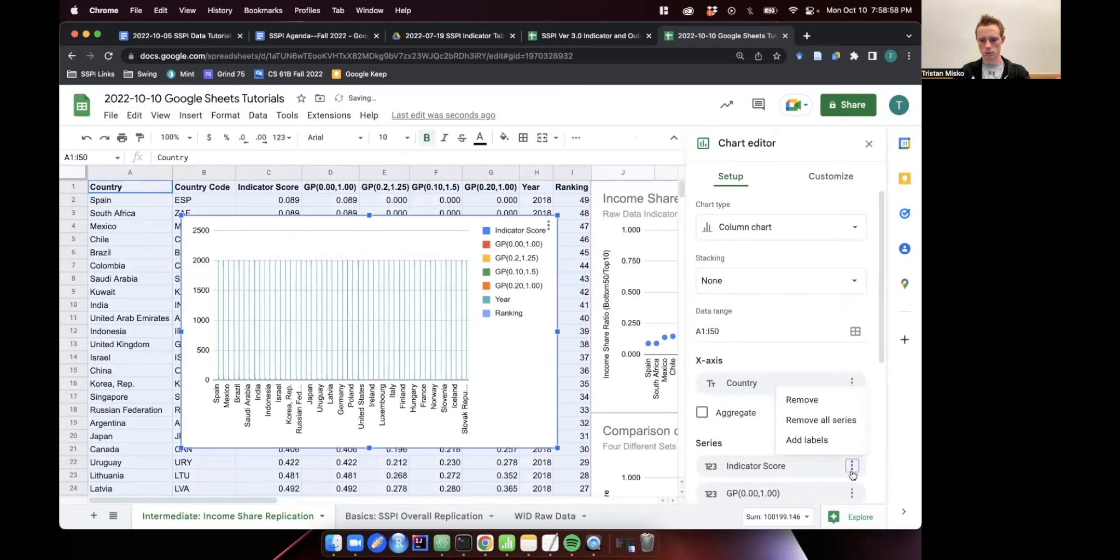
left_click(832, 420)
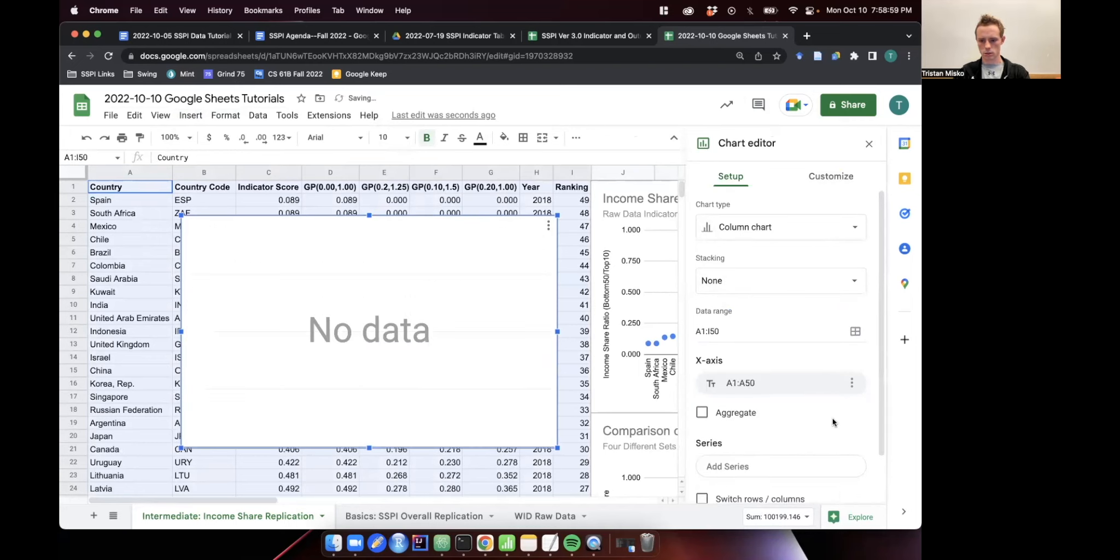
Change the new chart to a histogram chart and use Indicator Score as its only data.
left_click(764, 227)
scroll(796, 399, "down", 5)
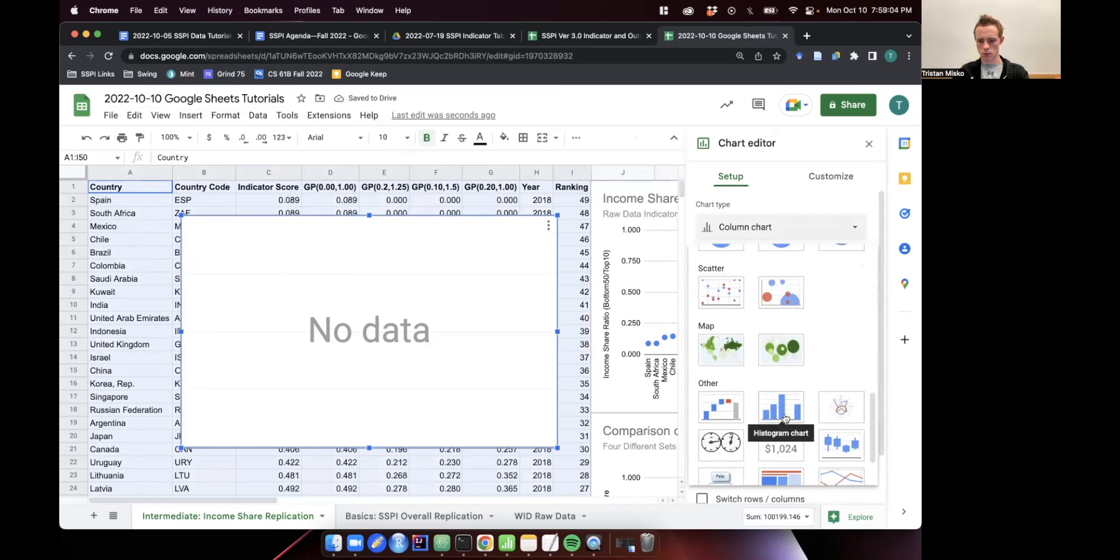
left_click(785, 416)
left_click(801, 328)
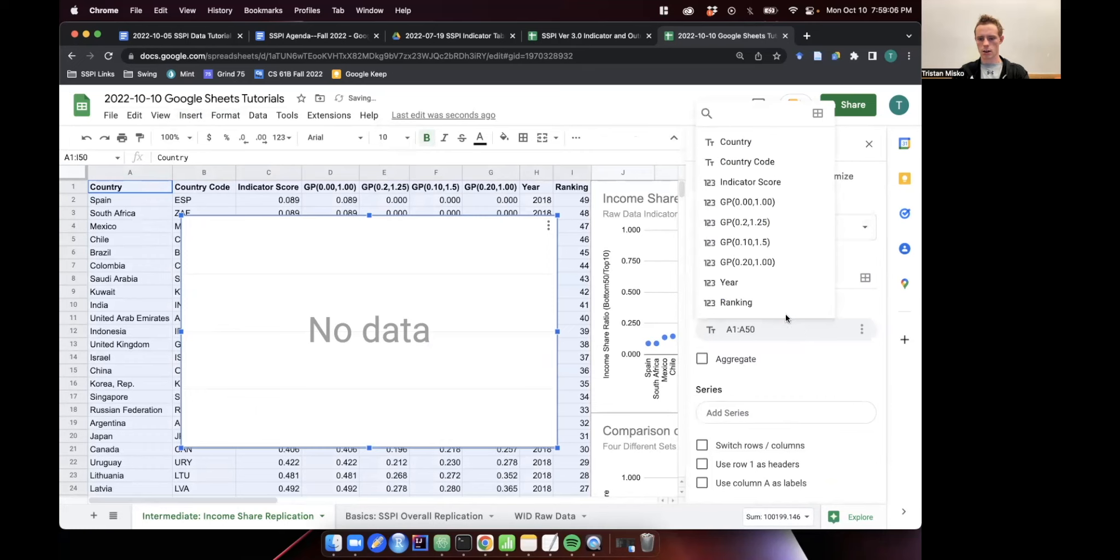
left_click(771, 184)
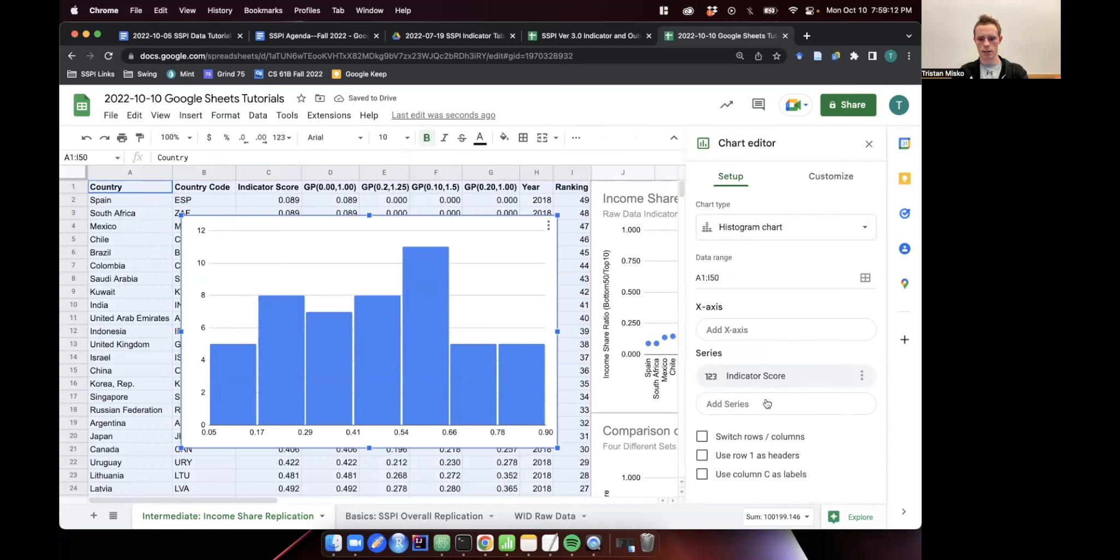
Set the histogram's horizontal axis to a minimum of 0 and a maximum of 1.
left_click(831, 176)
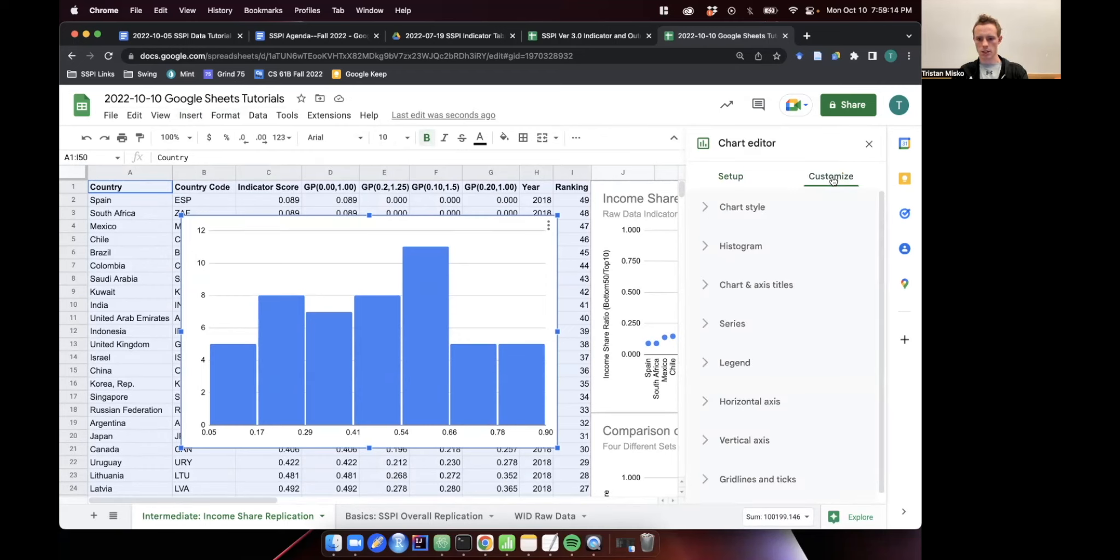
scroll(783, 362, "down", 1)
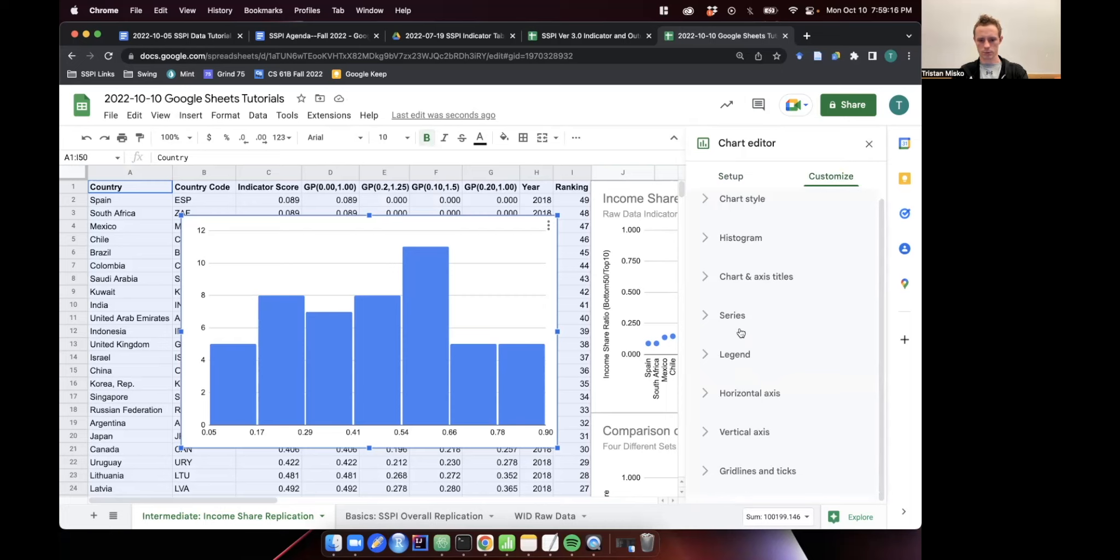
left_click(733, 394)
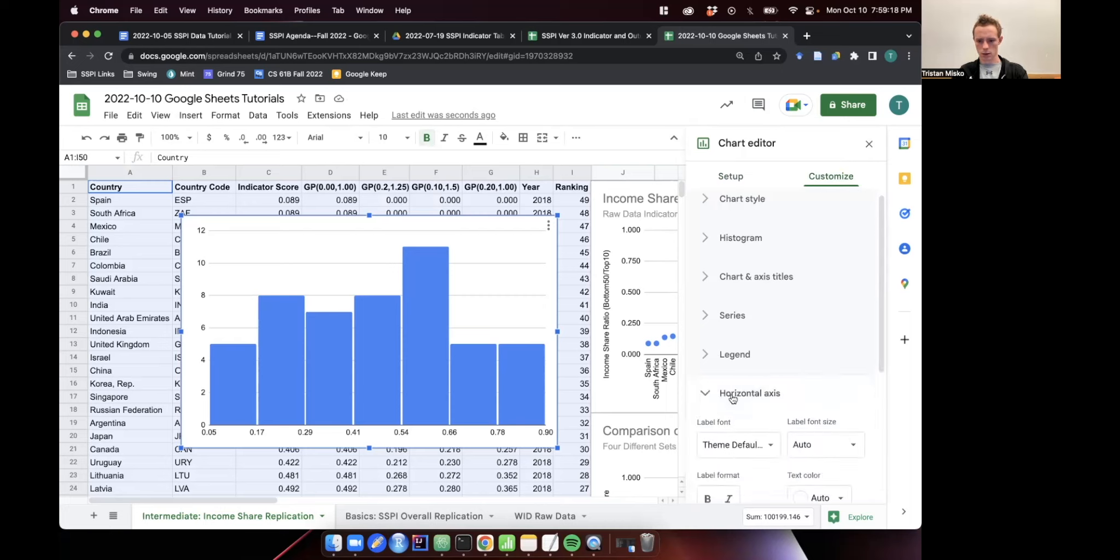
left_click(736, 343)
type("0")
left_click(829, 343)
type("1")
left_click(809, 372)
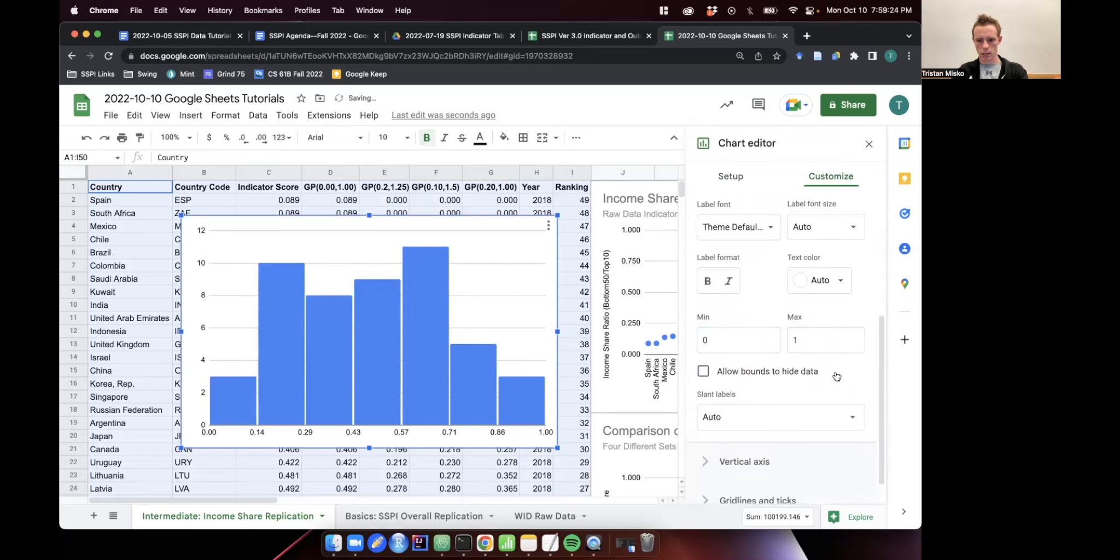
left_click(787, 477)
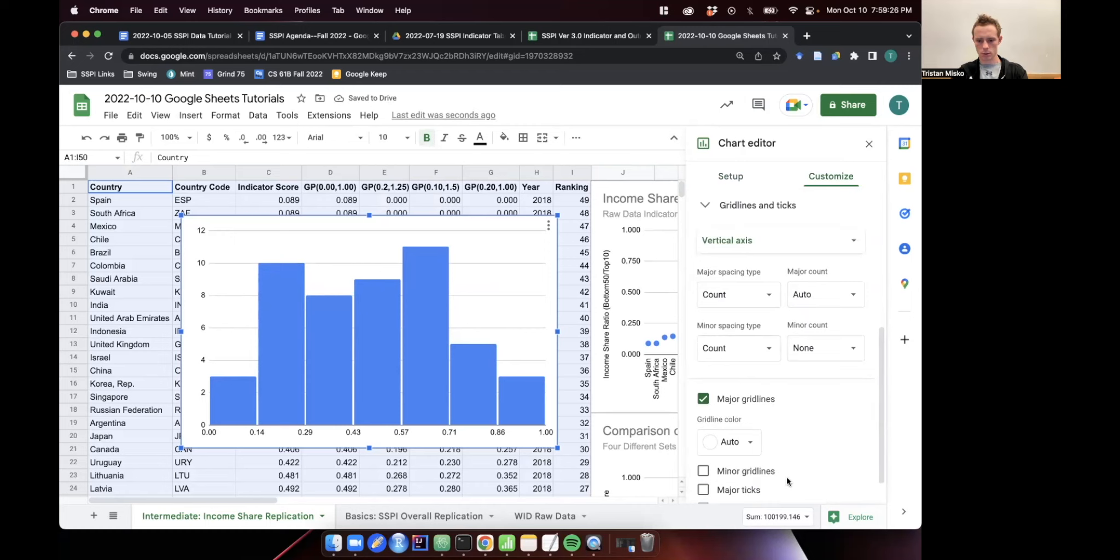
left_click(744, 333)
scroll(800, 403, "down", 3)
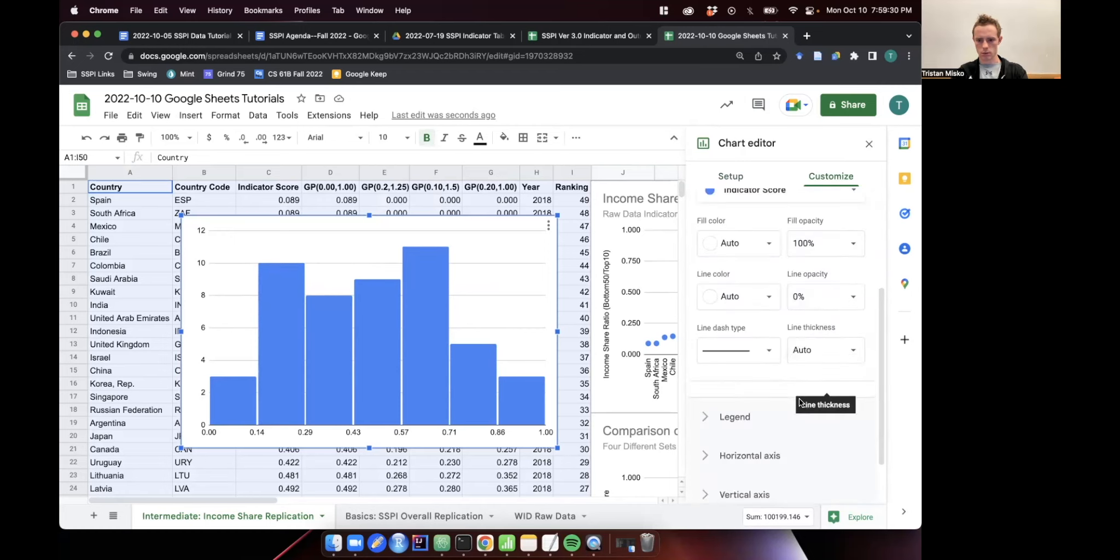
scroll(797, 282, "up", 2)
scroll(796, 282, "down", 3)
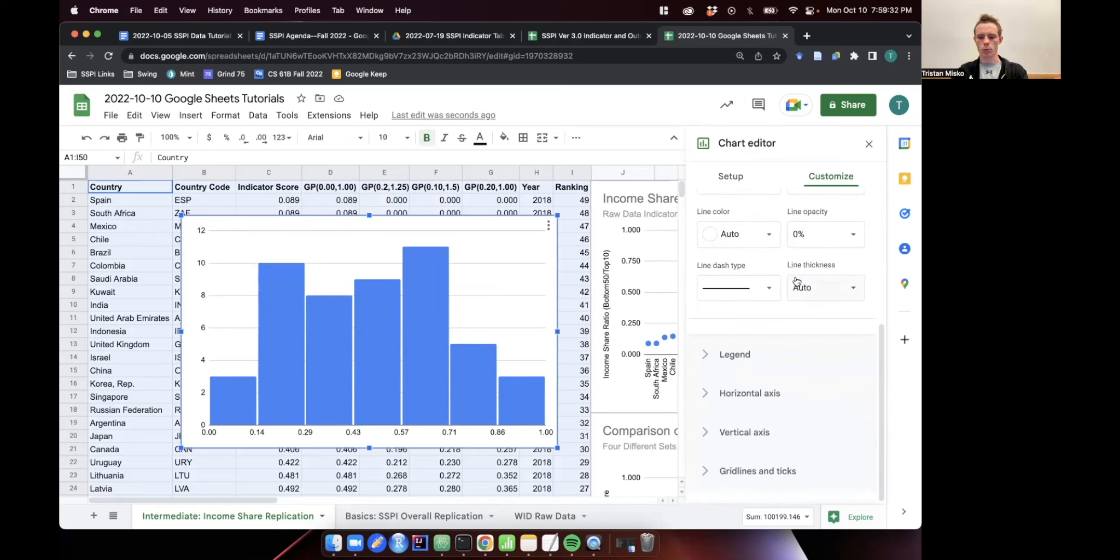
scroll(748, 312, "up", 4)
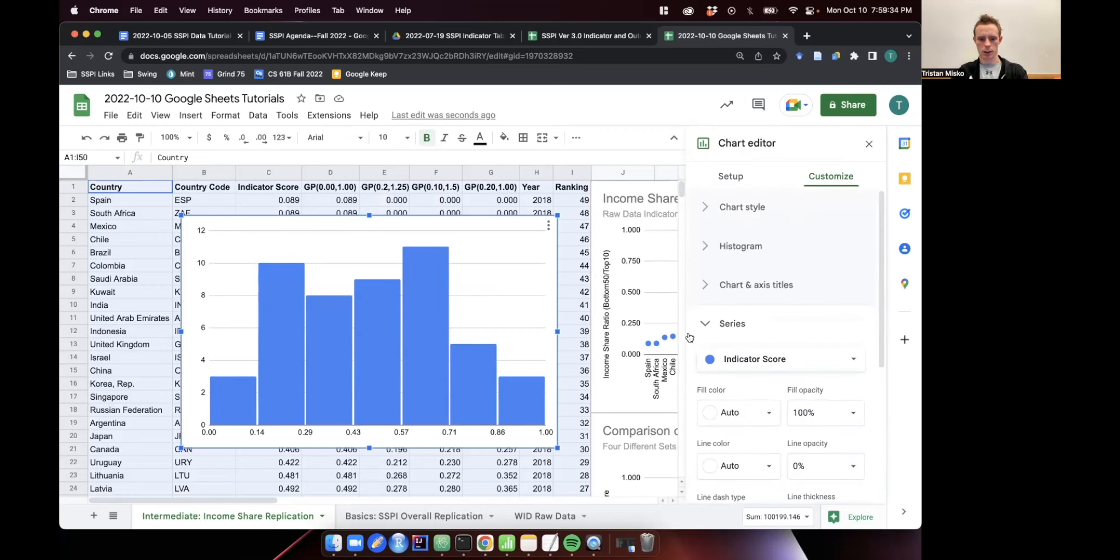
left_click(722, 246)
left_click(733, 176)
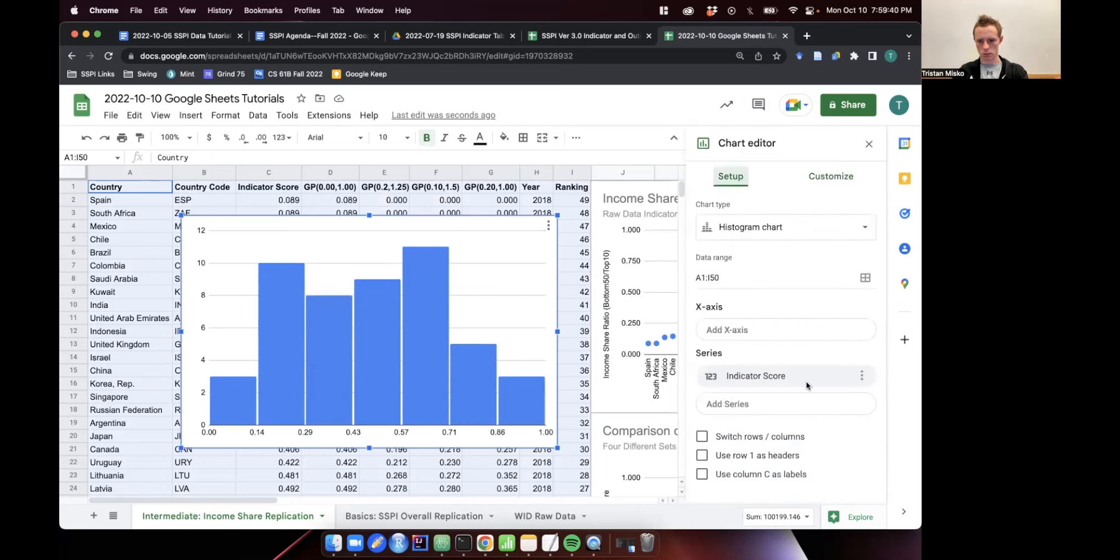
Try a bucket size of 10 for the histogram and replace it with 0.1.
left_click(841, 180)
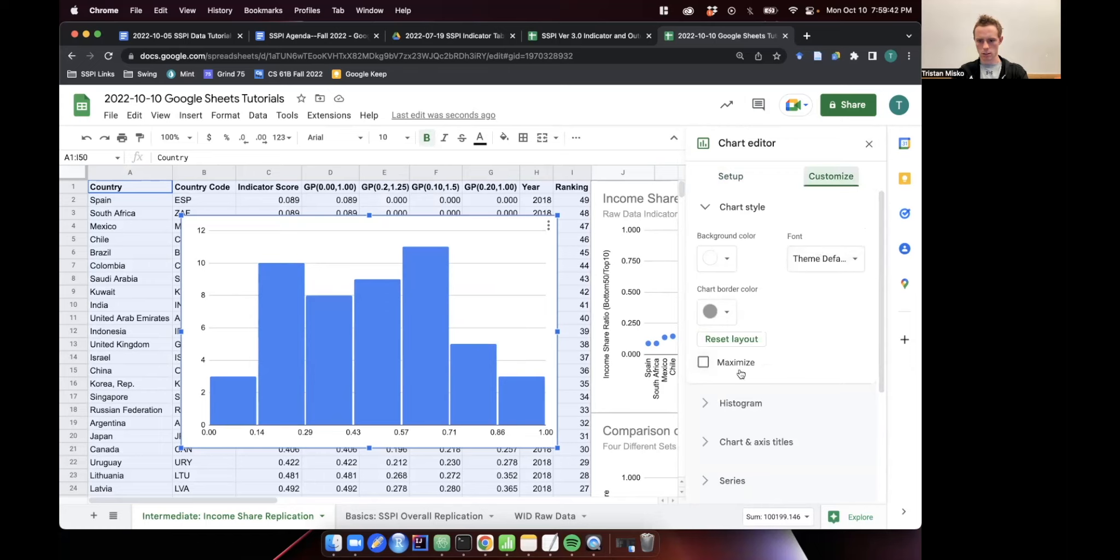
left_click(741, 404)
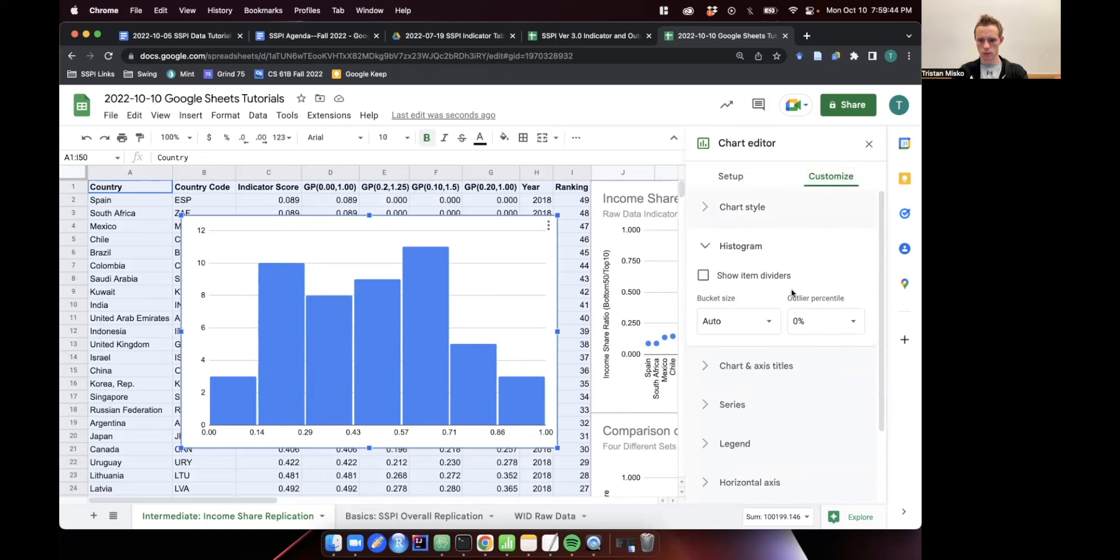
left_click(772, 327)
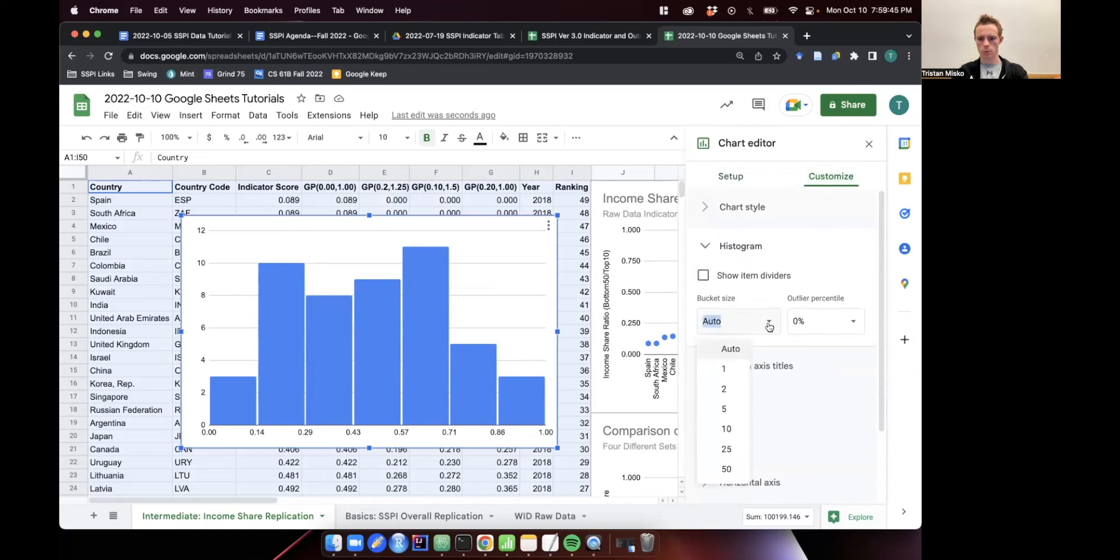
left_click(731, 430)
left_click(742, 317)
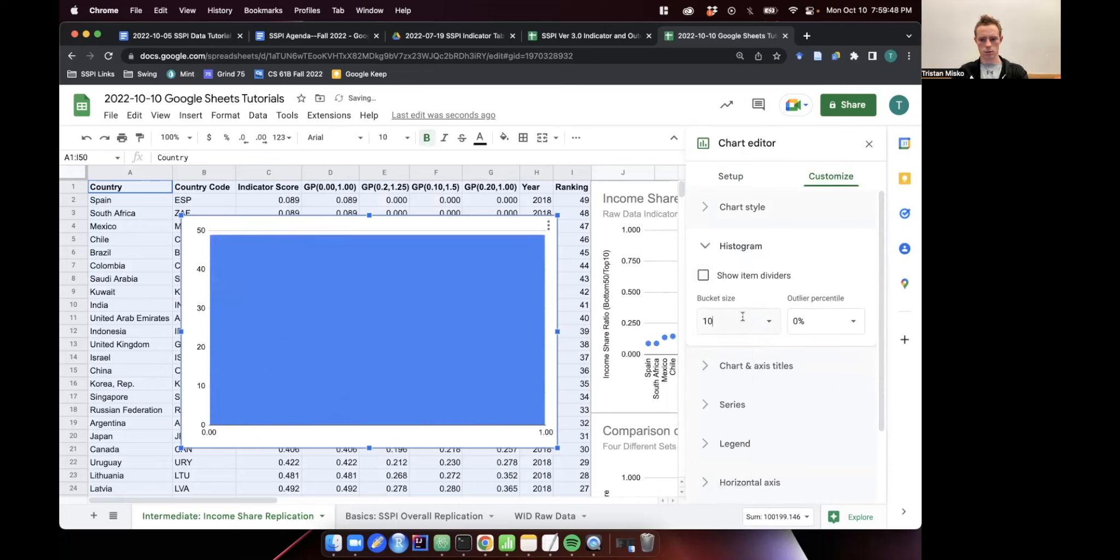
key("BackSpace")
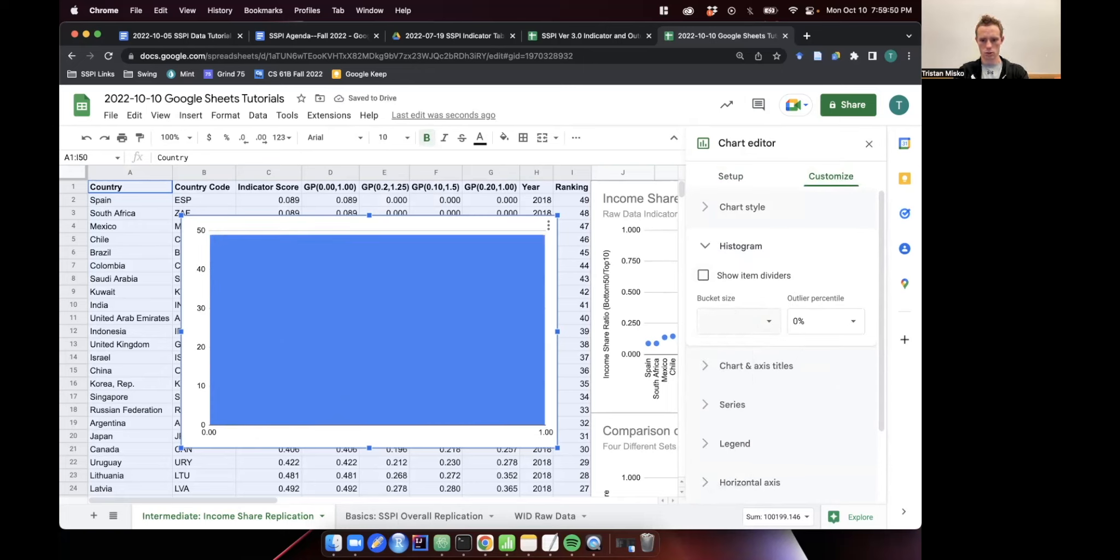
type("0.1")
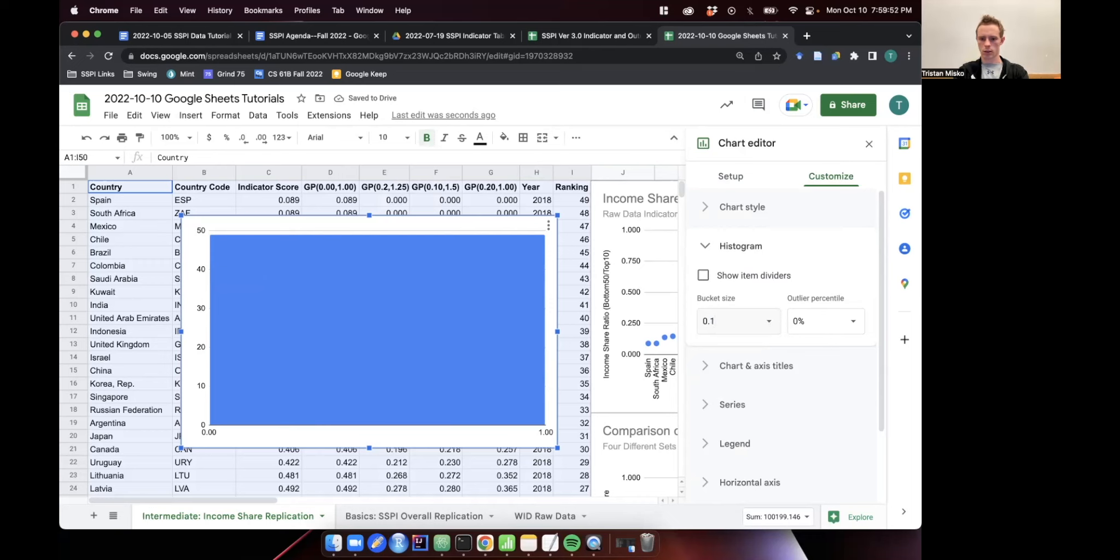
key("Return")
left_click(745, 324)
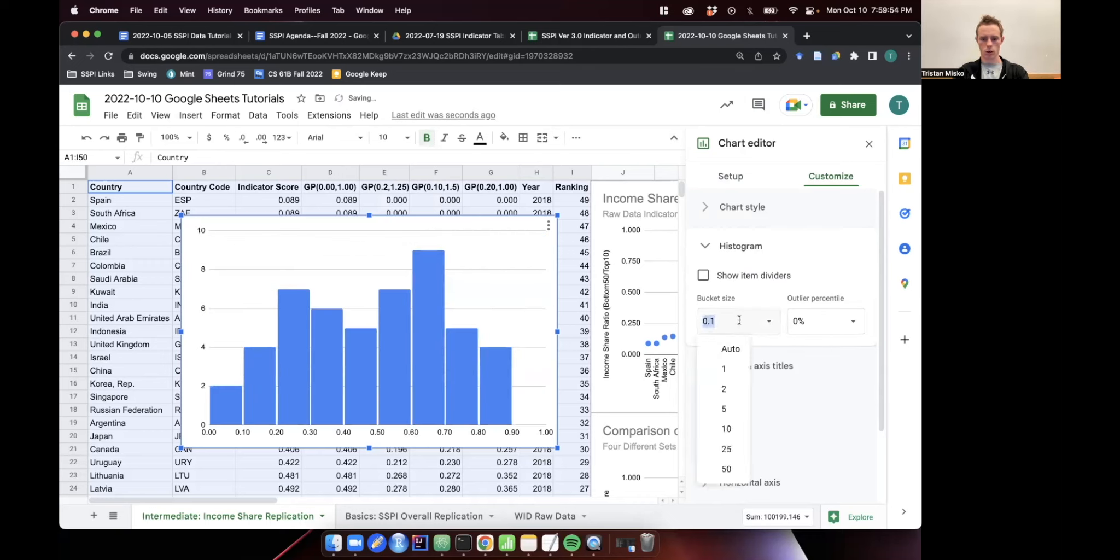
Try a histogram bucket size of 0.05, and set it back to 0.1.
key("BackSpace")
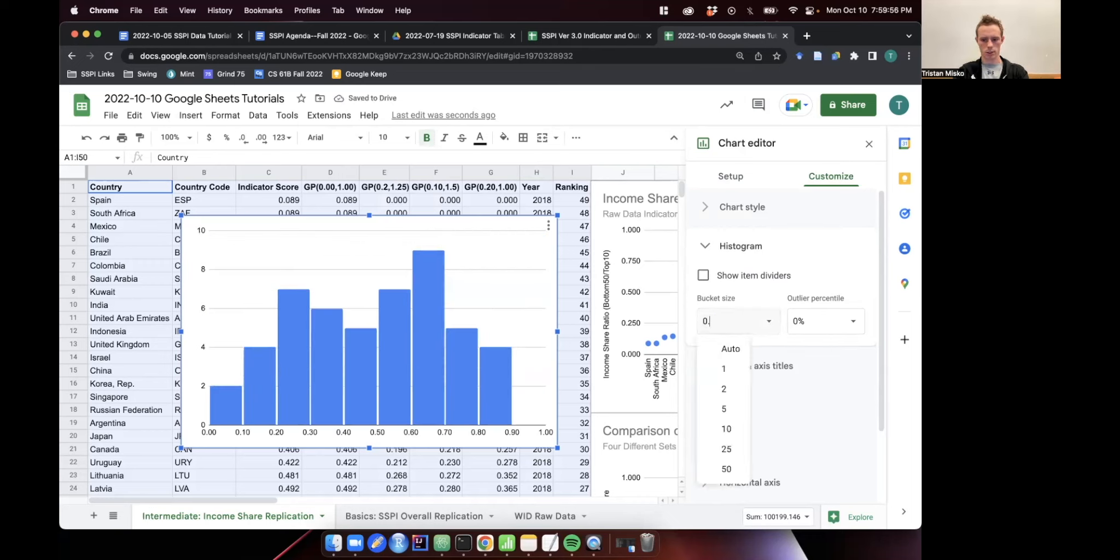
type("05")
key("Return")
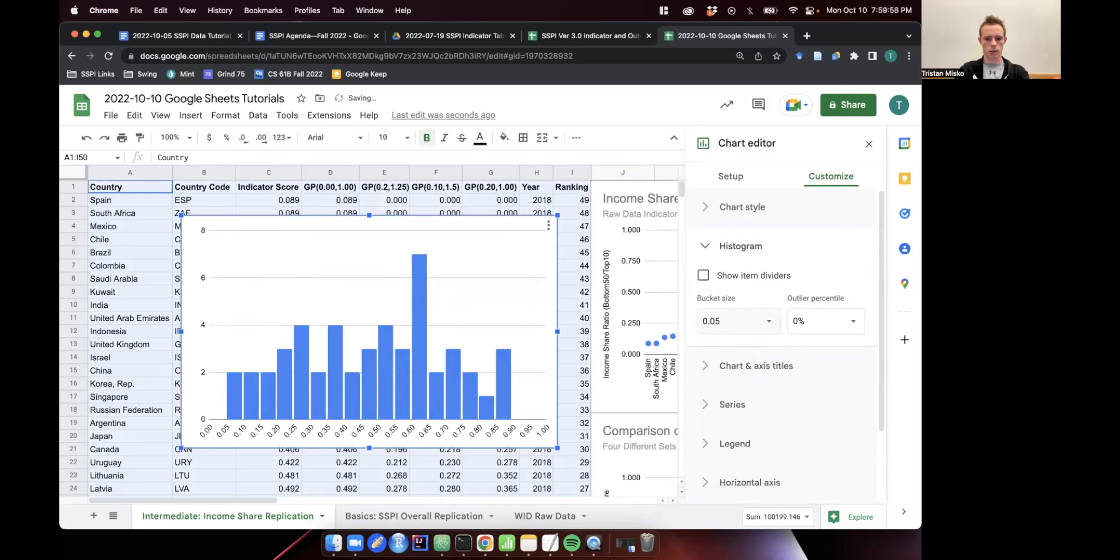
left_click(747, 324)
key("BackSpace")
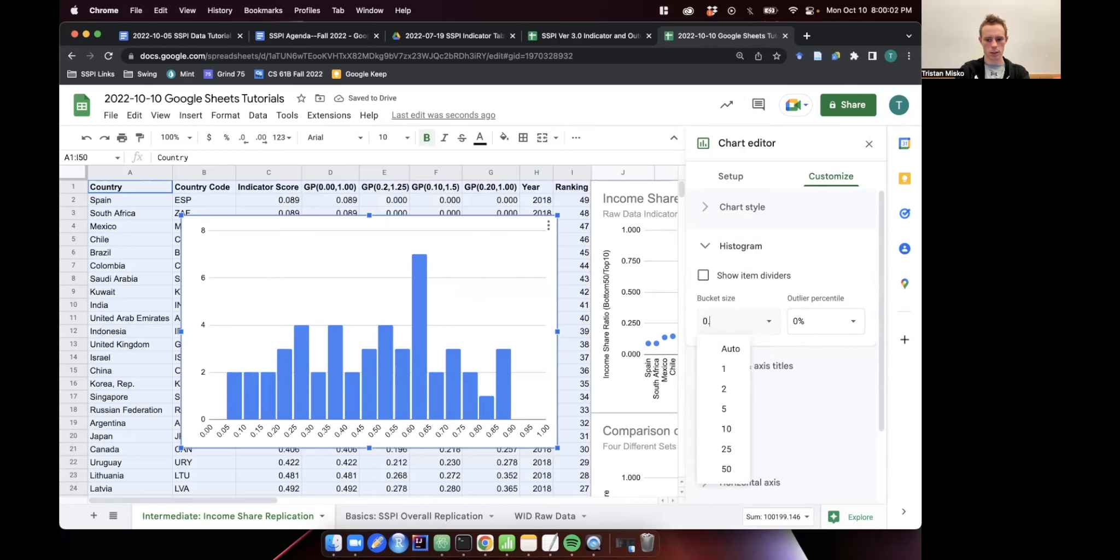
type("1")
key("Return")
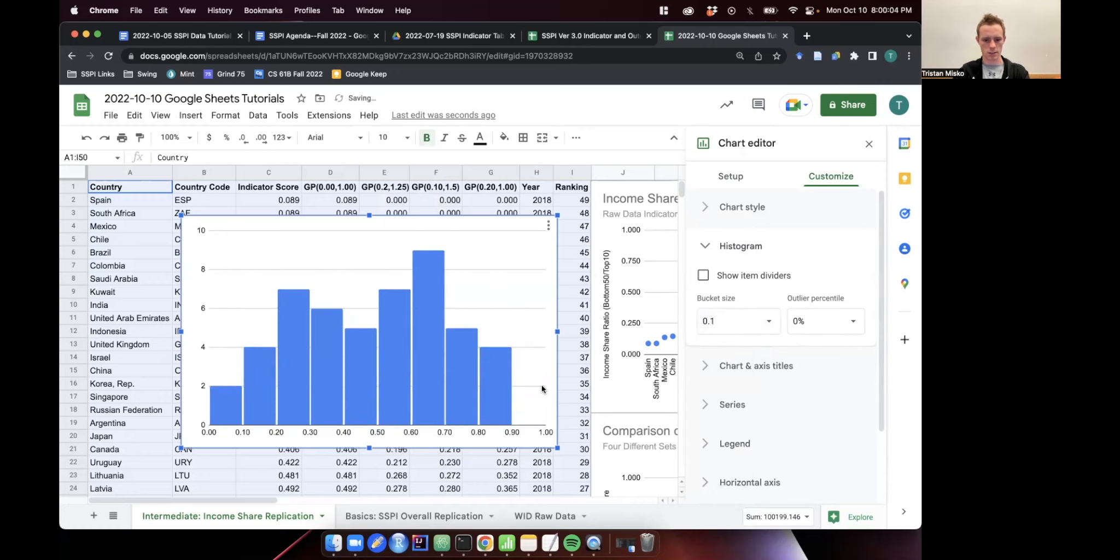
left_click(433, 284)
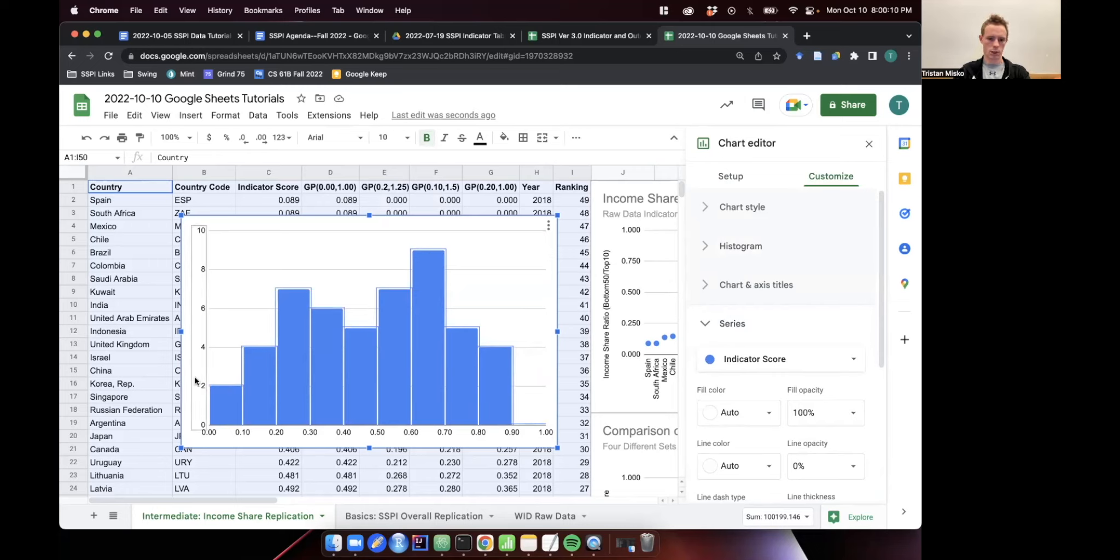
left_click(745, 209)
left_click(745, 209)
left_click(747, 253)
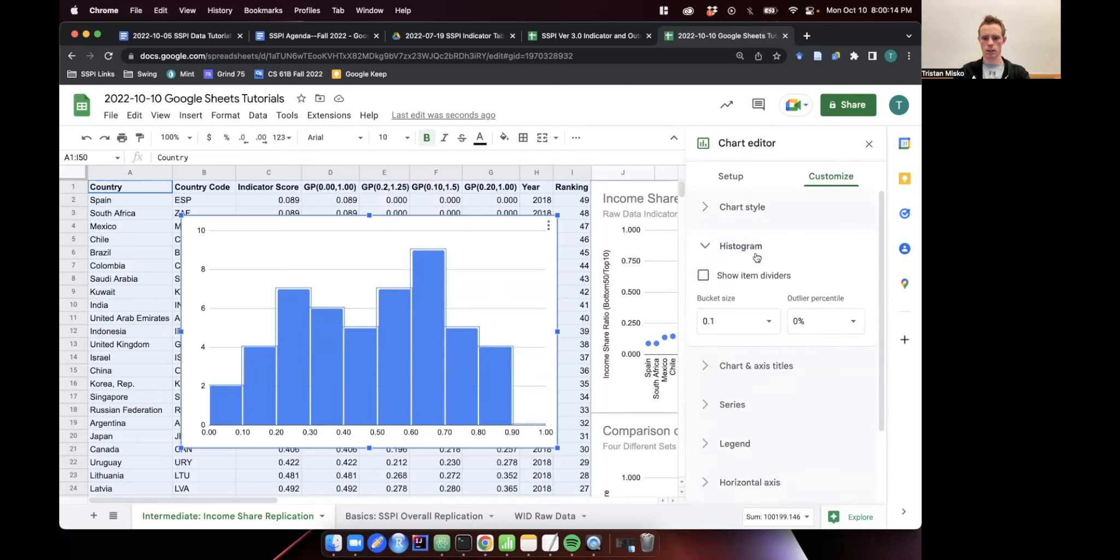
left_click(721, 251)
Give the histogram the chart title "Distribution of Income Share Ratio Raw Data".
left_click(725, 286)
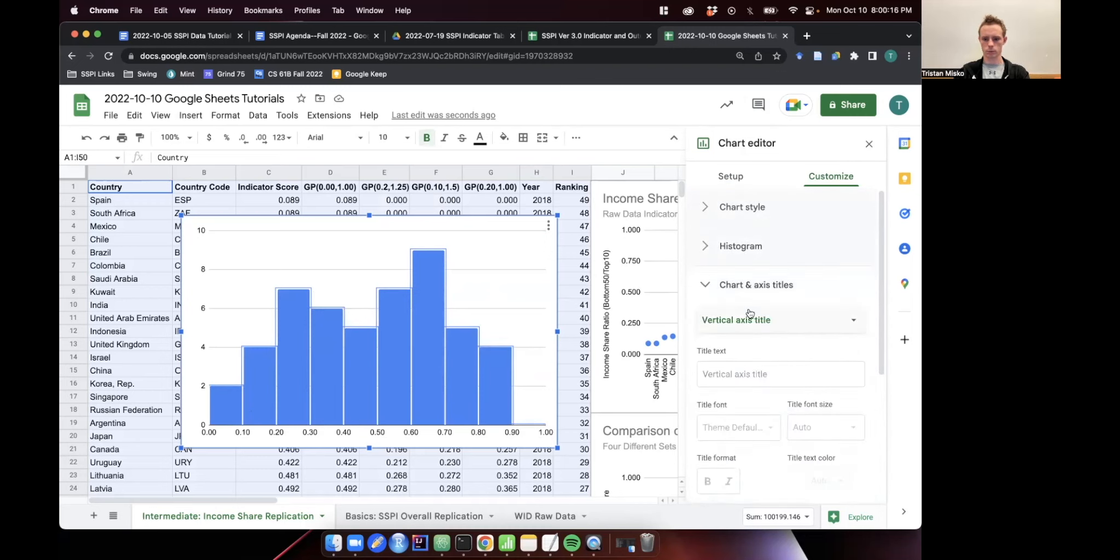
left_click(757, 324)
left_click(816, 348)
left_click(770, 320)
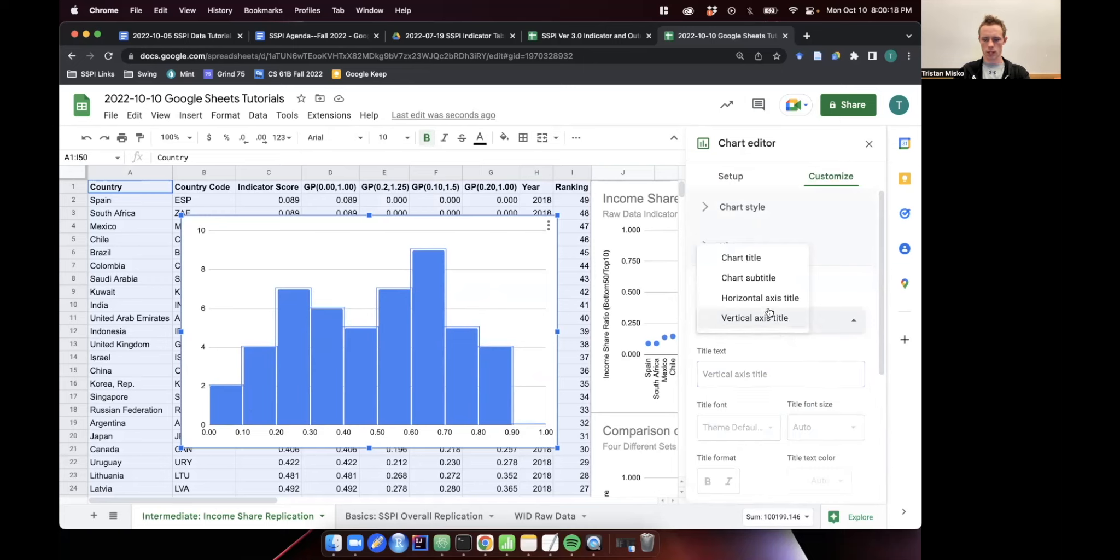
left_click(758, 256)
left_click(738, 380)
type("D")
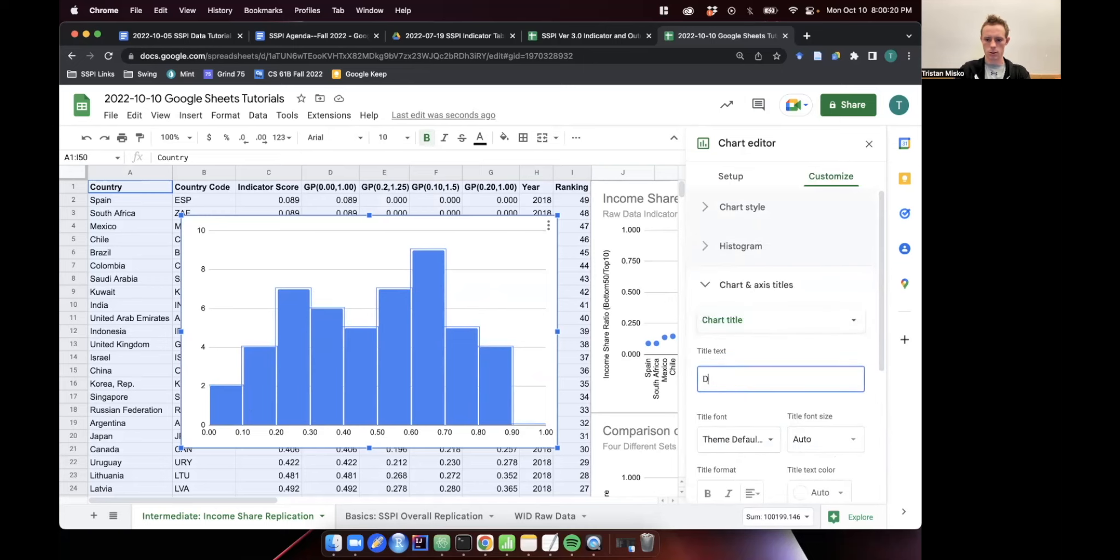
type("istribution of Indicator")
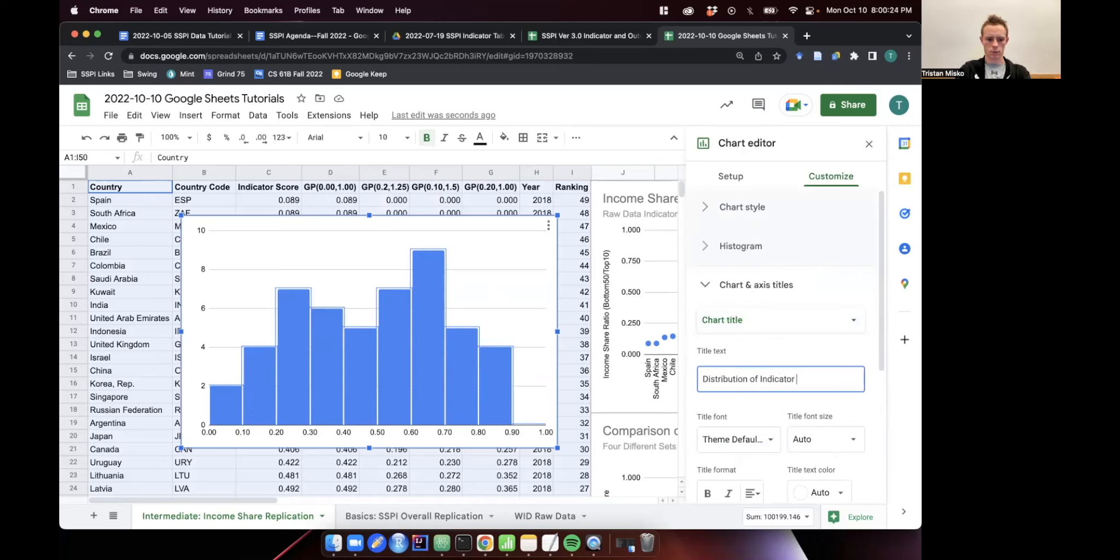
key("alt+BackSpace")
type("Income Share Ratio")
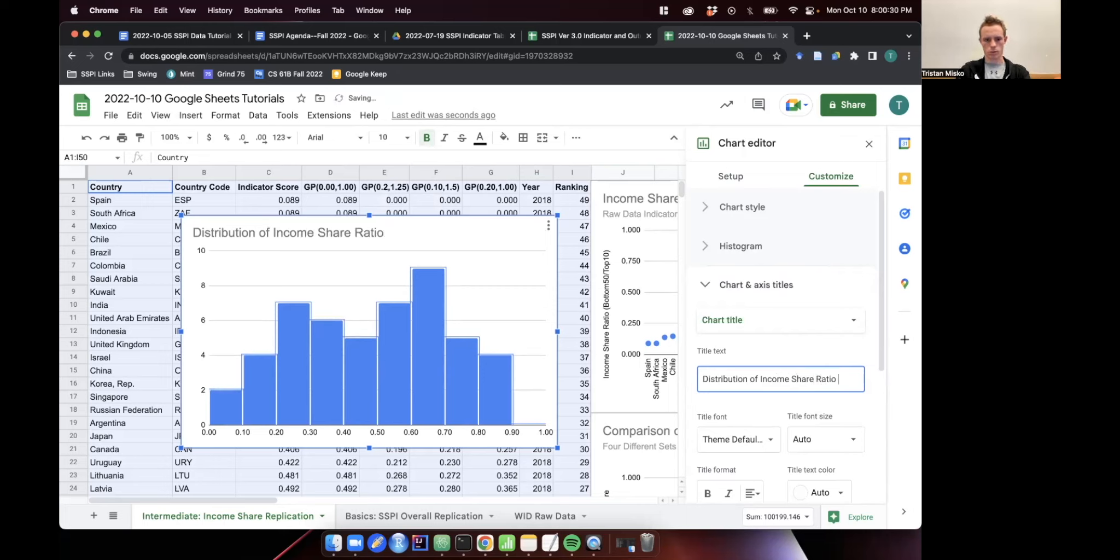
type(" Raw Data")
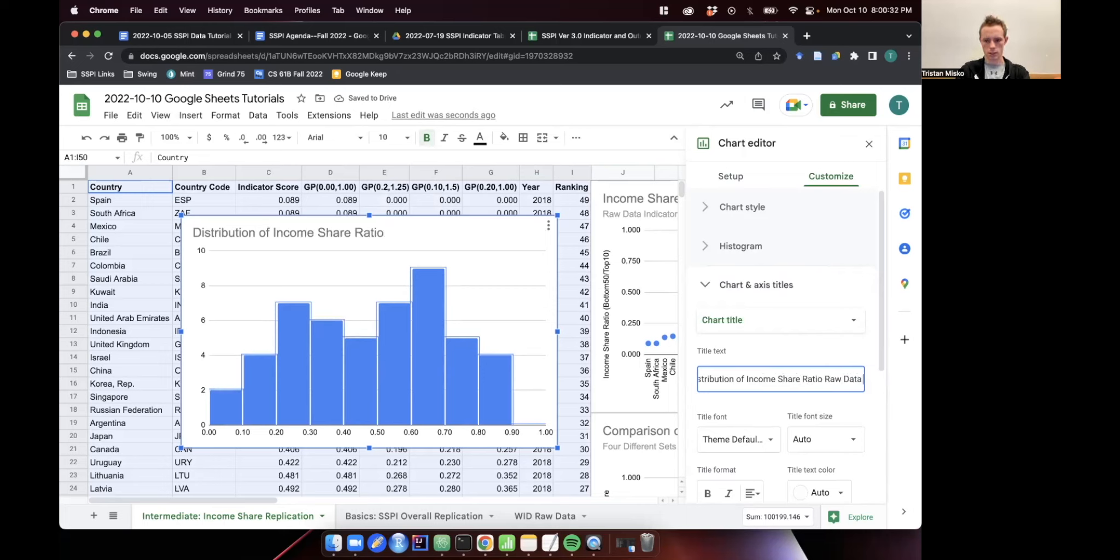
Replace the "Raw Data" ending so the chart title reads "Distribution of Income Share Ratio Across Countries".
key("BackSpace")
key("BackSpace")
key("BackSpace")
key("BackSpace")
key("BackSpace")
key("BackSpace")
key("BackSpace")
key("BackSpace")
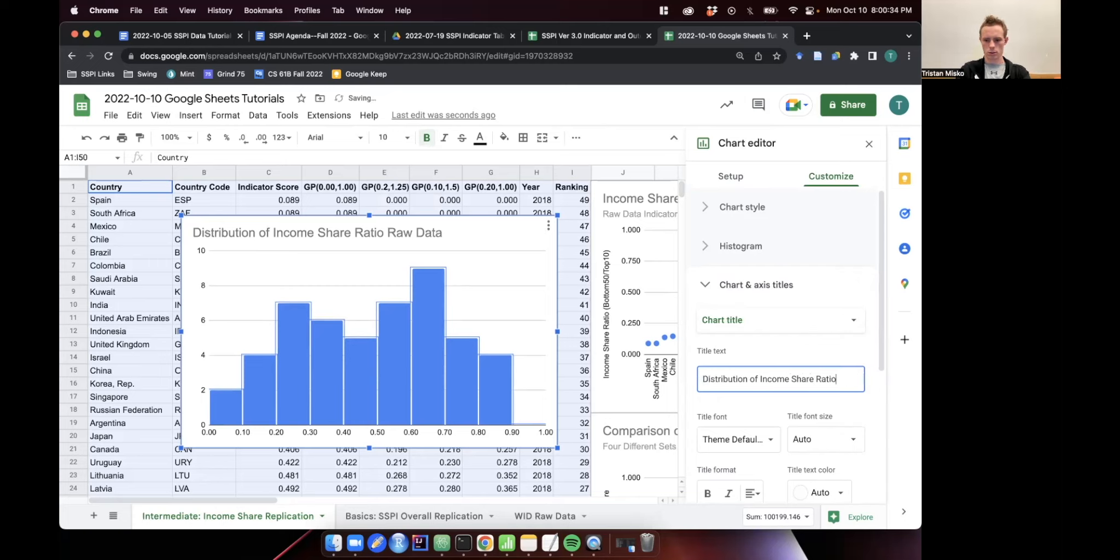
type("ome Share Ratio Across Countries")
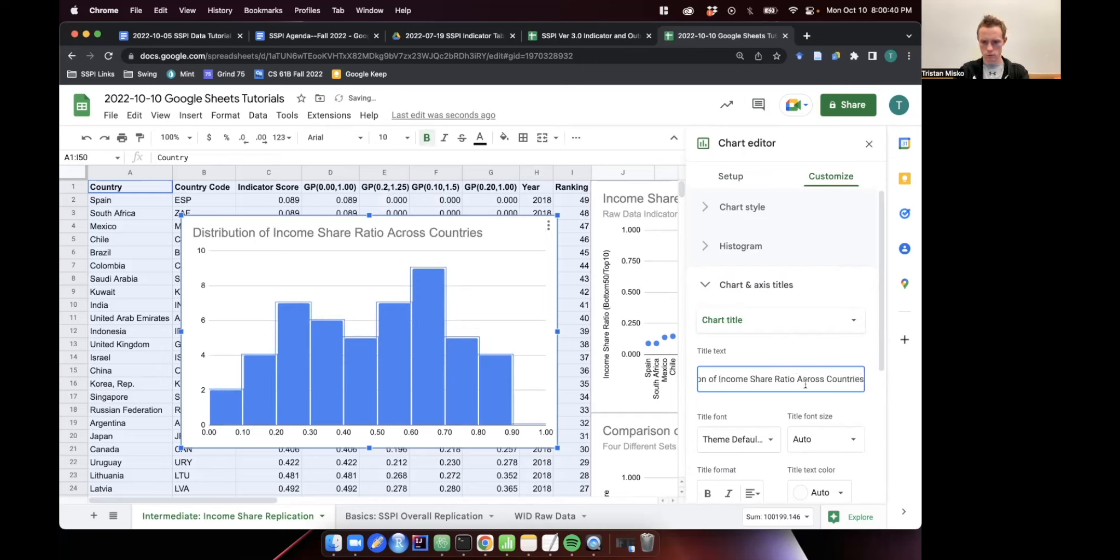
Add the chart subtitle "Raw Data (Bottom50/Top10)" to the histogram.
scroll(818, 397, "down", 1)
left_click(783, 293)
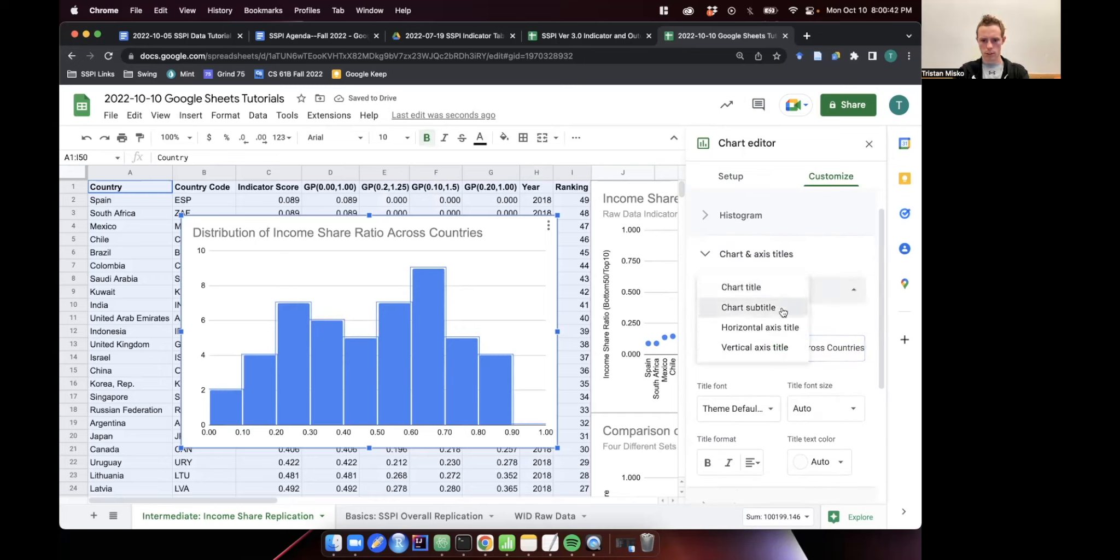
left_click(784, 310)
left_click(781, 343)
type("Ra")
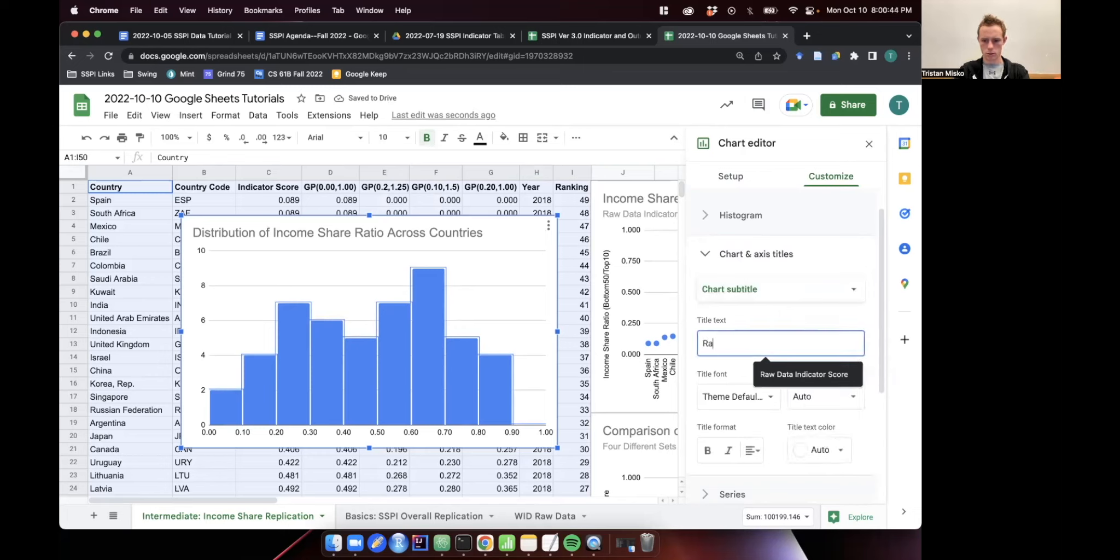
type("w Dat")
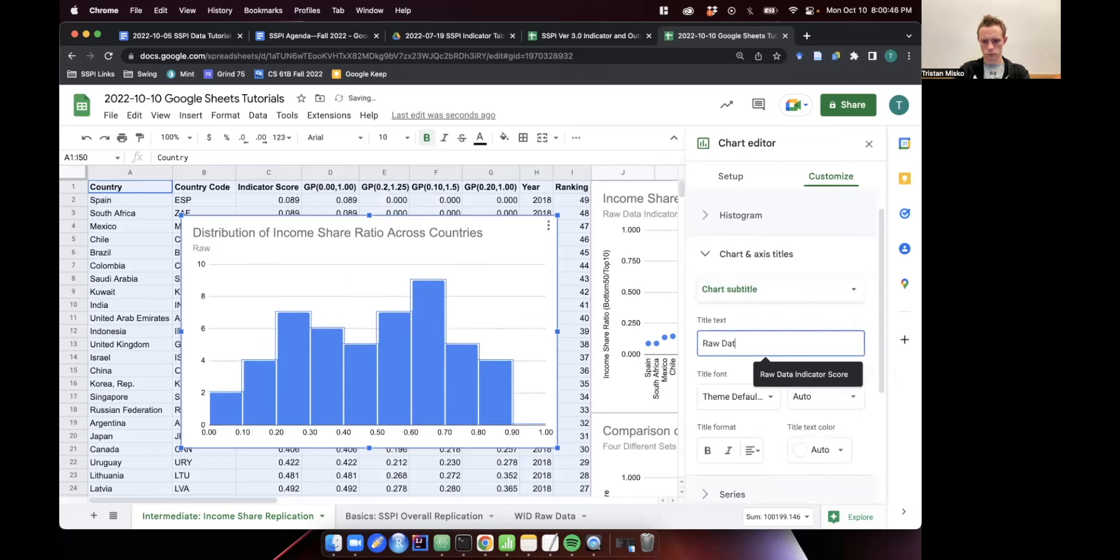
type("a (Bottom50/Top10")
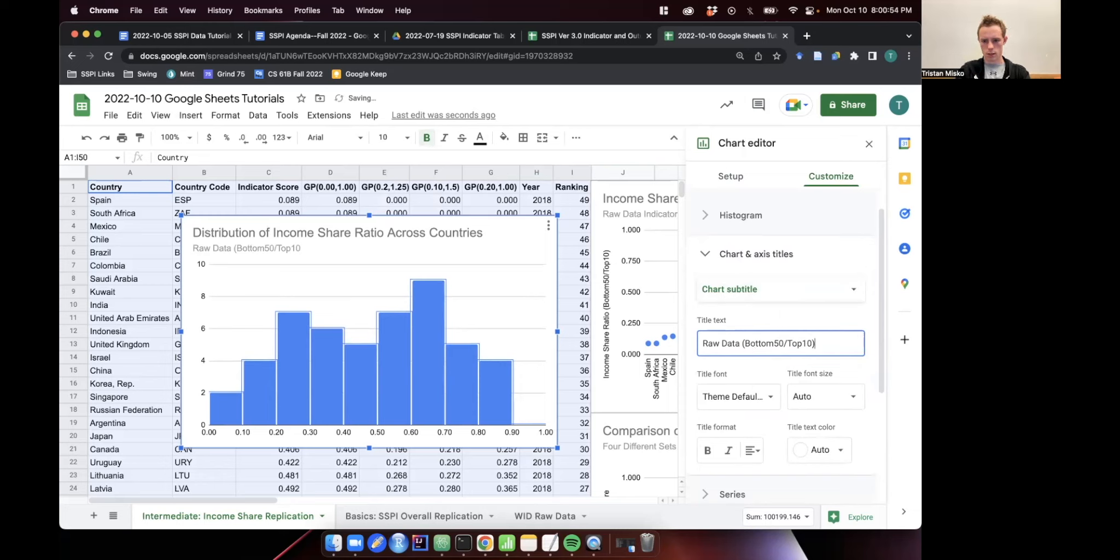
Extend the histogram's subtitle to read "Raw Income Share Data (Bottom50/Top10)".
left_click(702, 347)
key("alt+Right")
type("In")
key("BackSpace")
key("BackSpace")
type("Share")
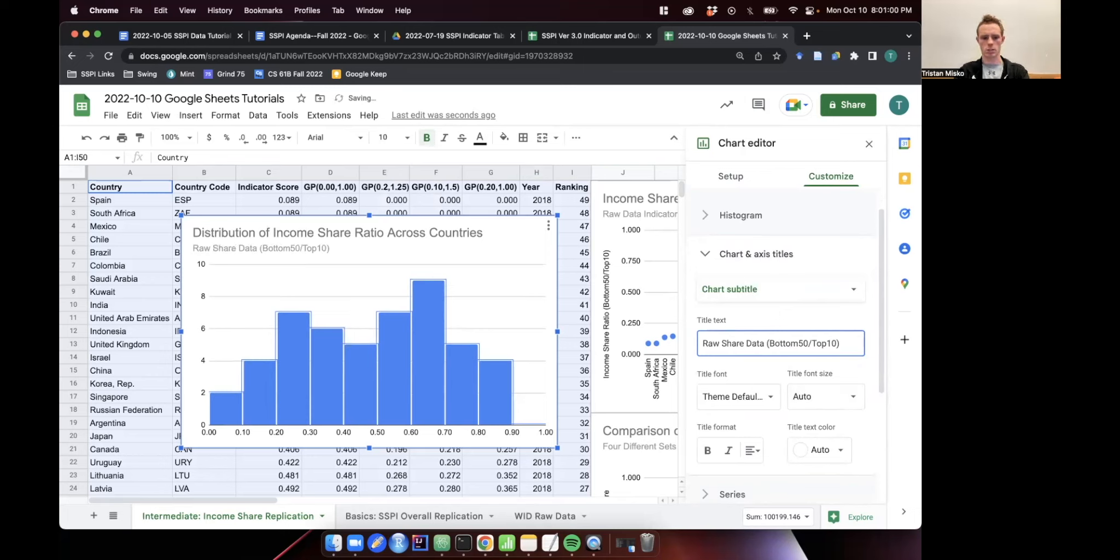
type(" Income")
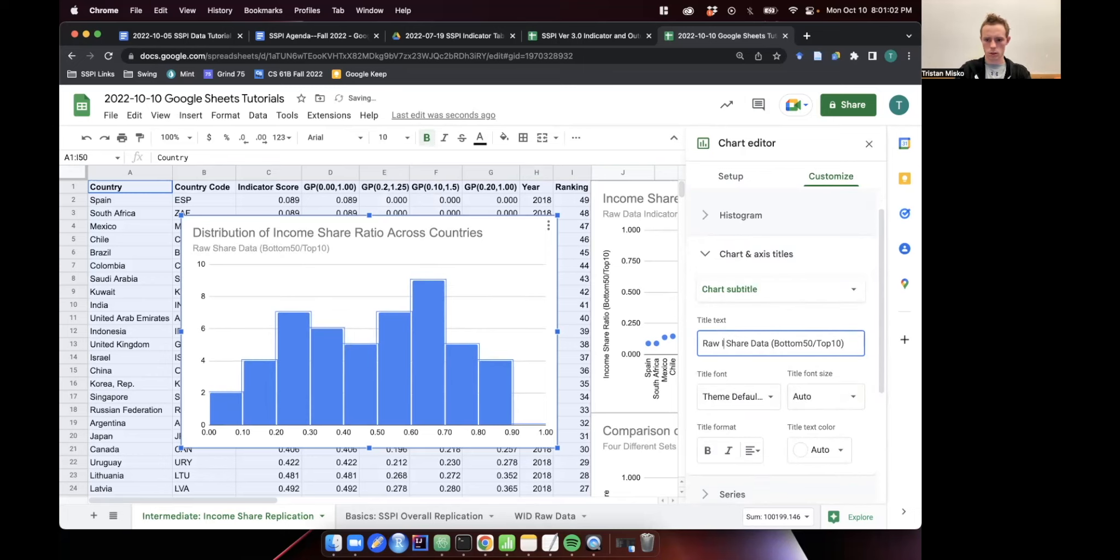
key("super+Right")
left_click(870, 345)
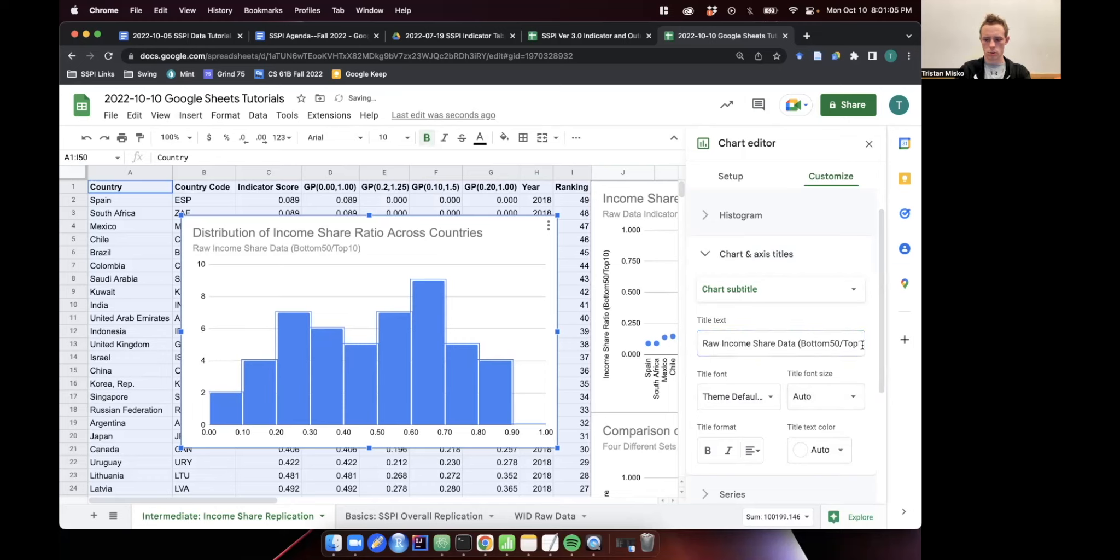
Title the histogram's horizontal axis "Income Share Ratio".
left_click(807, 291)
left_click(790, 307)
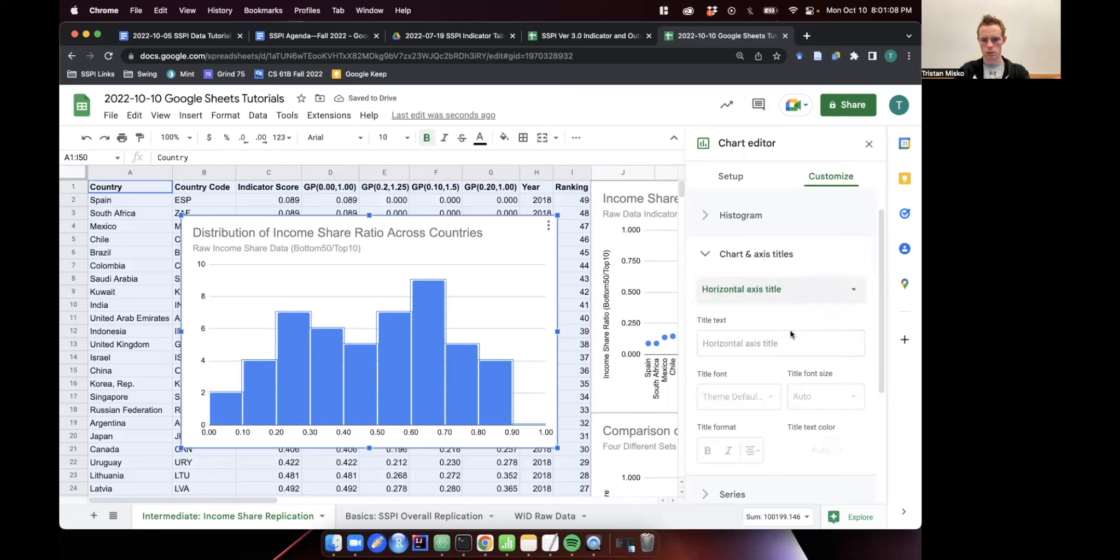
left_click(785, 343)
type("Income ")
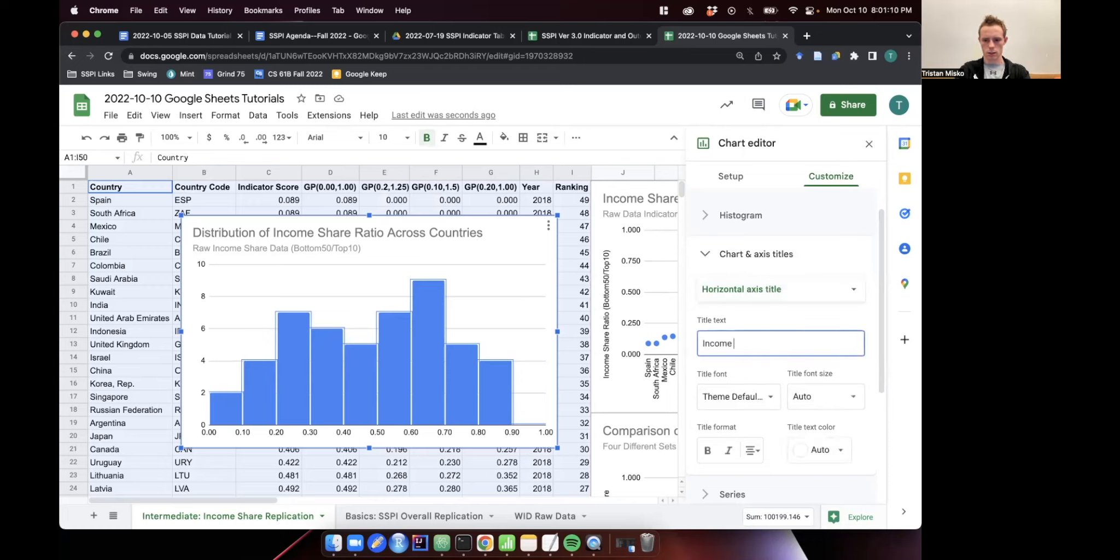
type("Share Ratio")
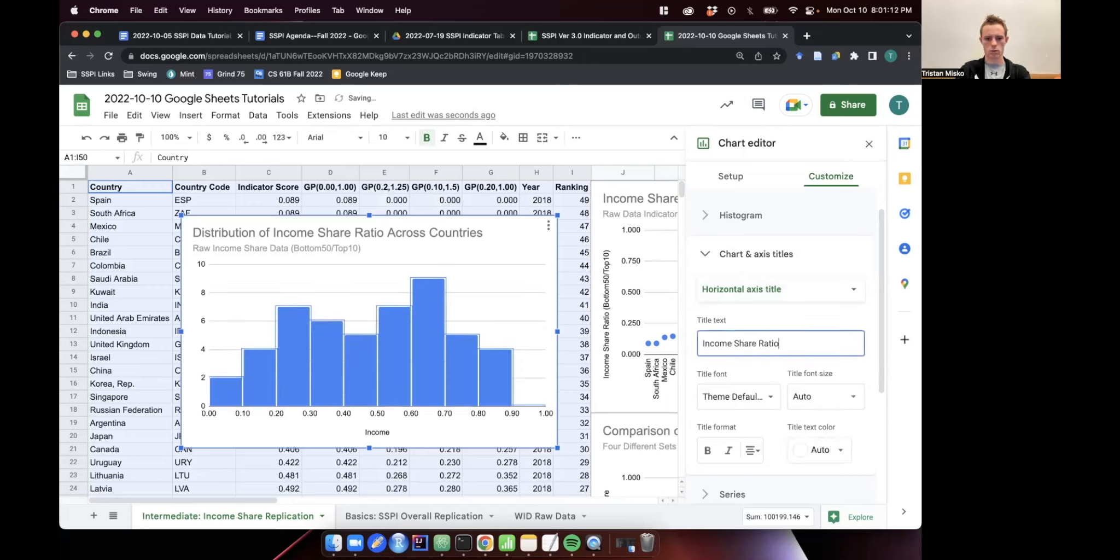
left_click(451, 439)
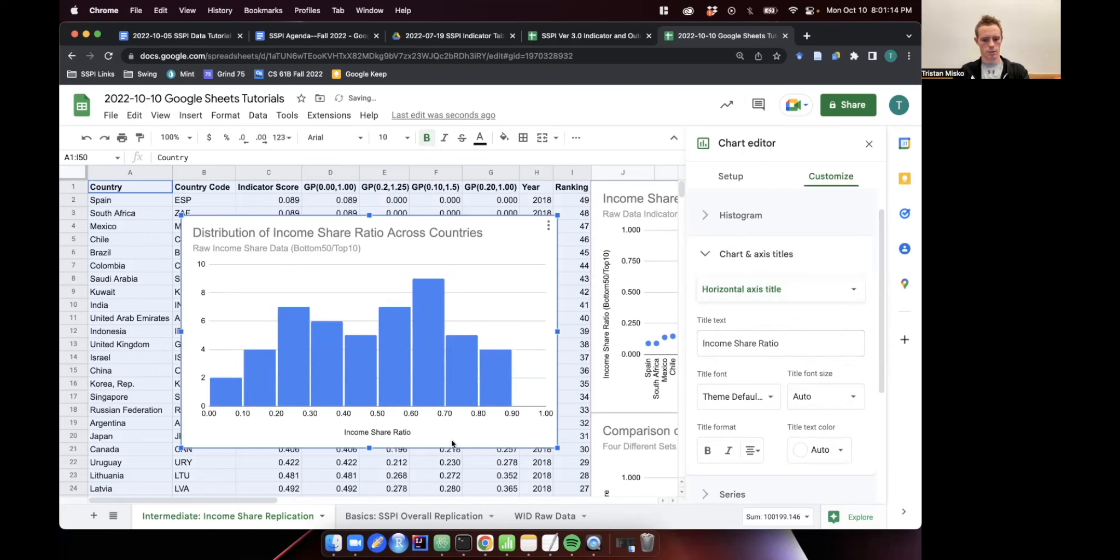
Move the histogram directly beneath the goalpost comparison chart, with its left edge at column J.
left_click_drag(509, 225, 814, 507)
scroll(516, 356, "down", 10)
scroll(517, 356, "right", 5)
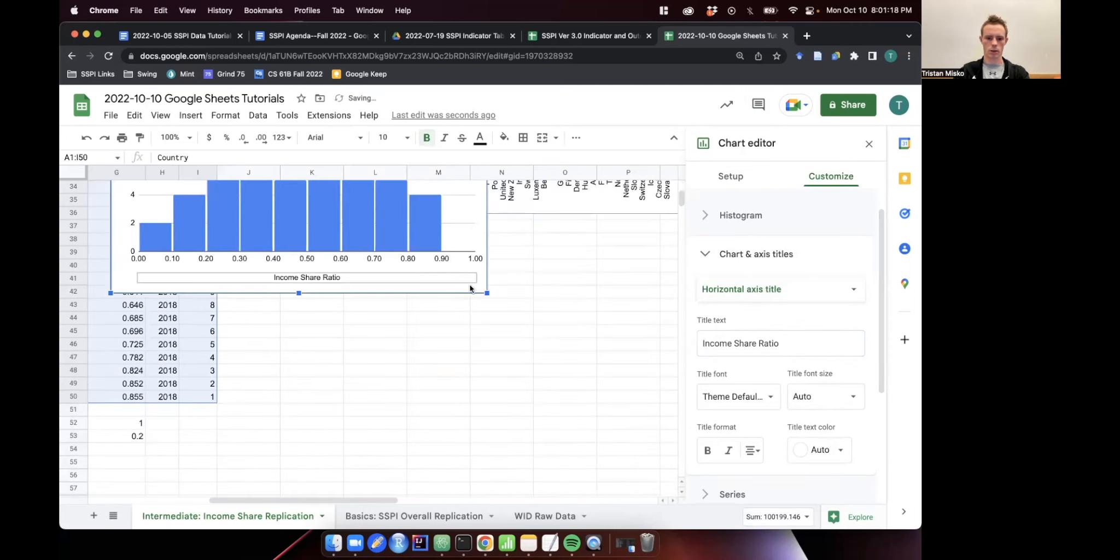
left_click_drag(636, 449, 570, 422)
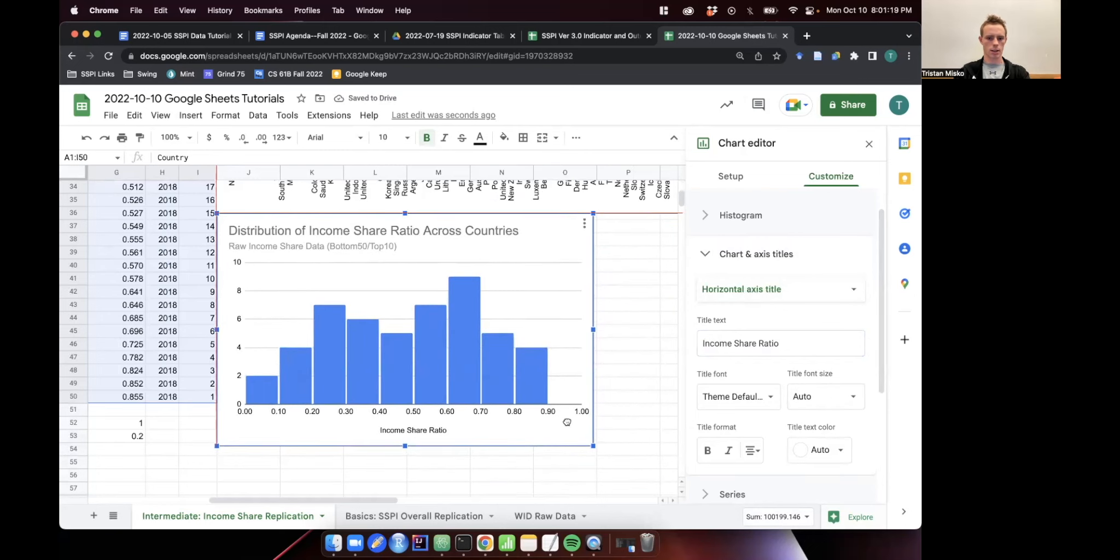
Widen the histogram to match the width of the two scatter charts above it.
left_click_drag(593, 330, 689, 341)
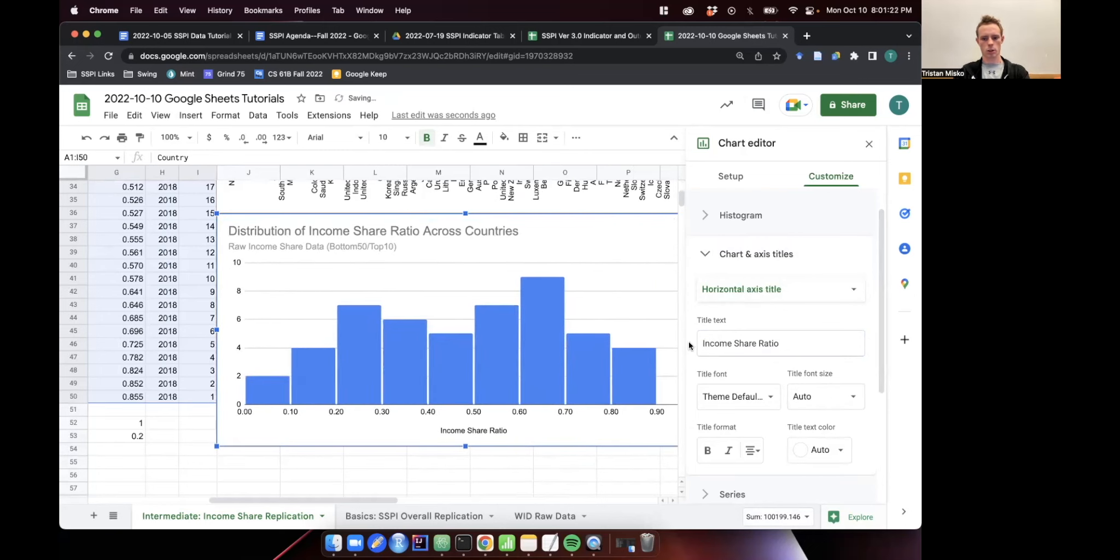
scroll(553, 351, "right", 3)
left_click_drag(586, 329, 554, 329)
Check the alignment and width of the histogram against the two scatter charts above it.
scroll(554, 328, "up", 15)
scroll(554, 328, "left", 2)
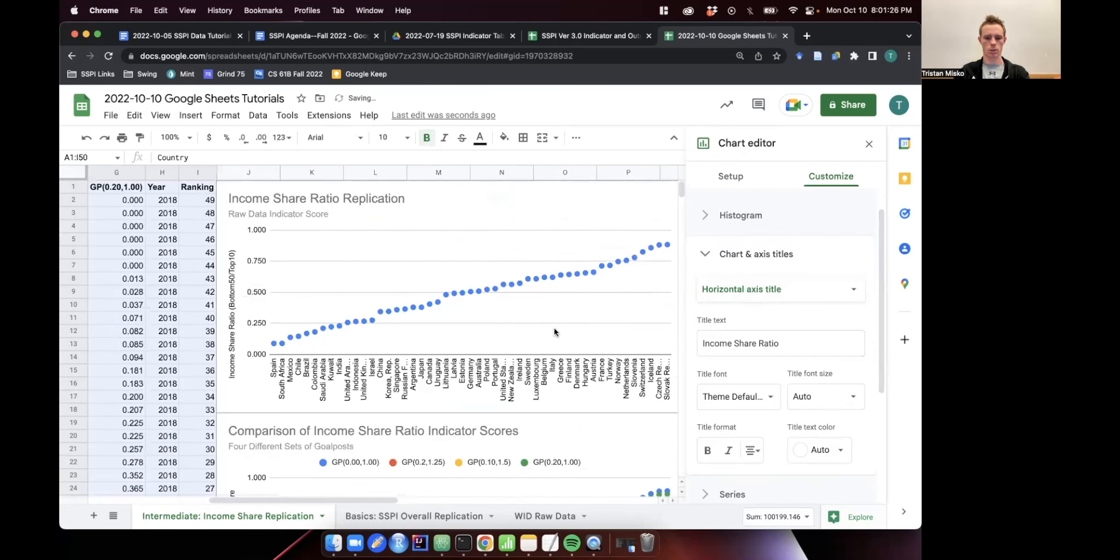
scroll(554, 327, "down", 15)
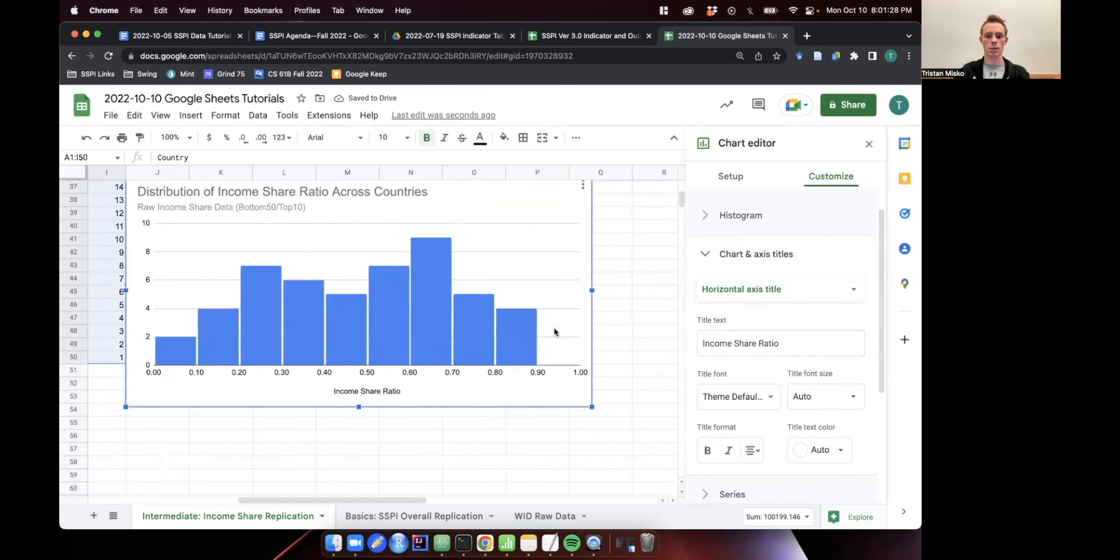
scroll(554, 327, "up", 10)
scroll(553, 327, "left", 2)
scroll(554, 329, "up", 10)
scroll(555, 328, "right", 2)
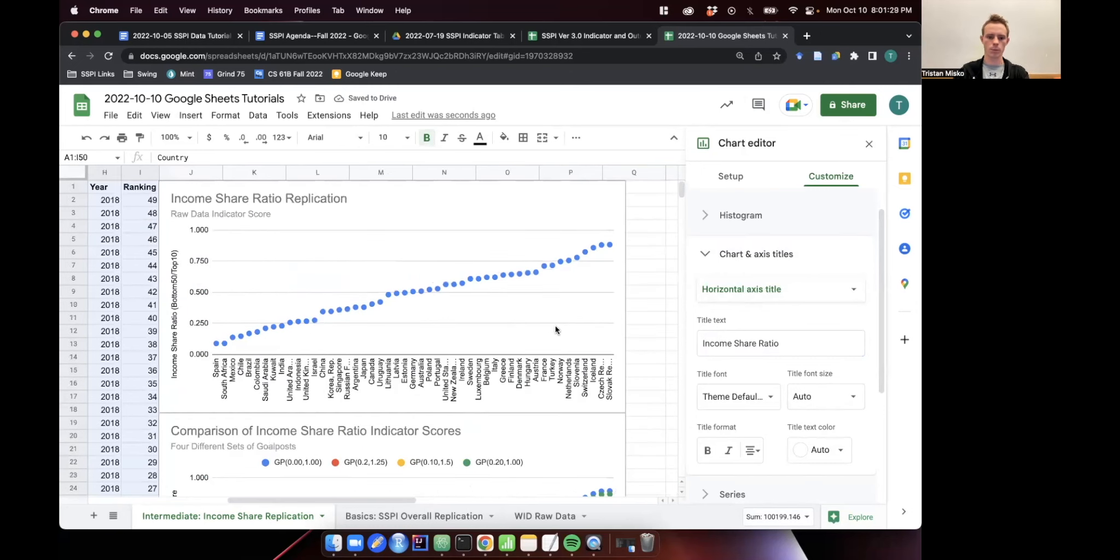
scroll(543, 372, "left", 1)
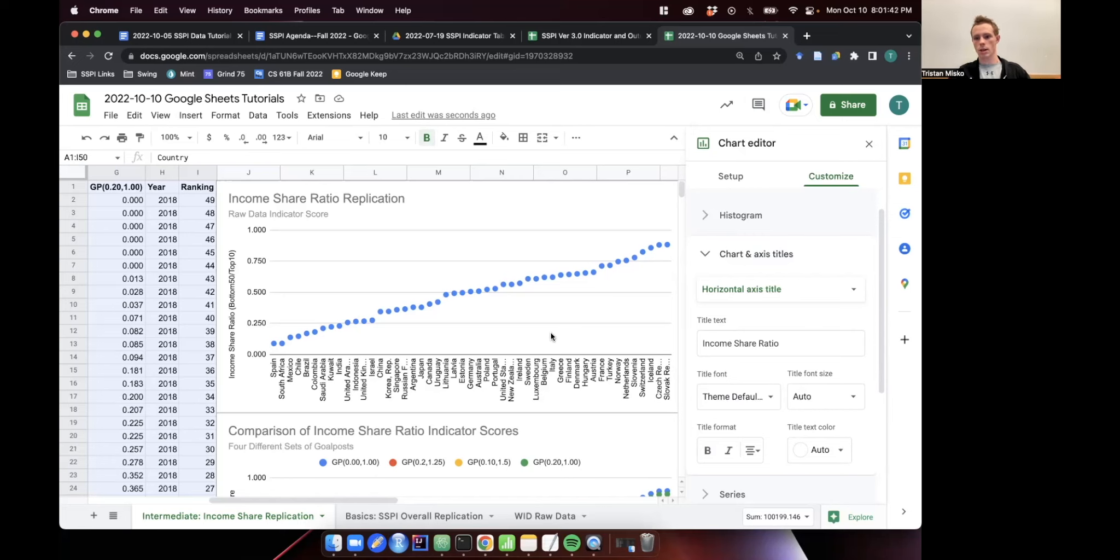
Leave chart editing by selecting cell E6 in the score table.
scroll(550, 336, "right", 2)
scroll(550, 336, "left", 5)
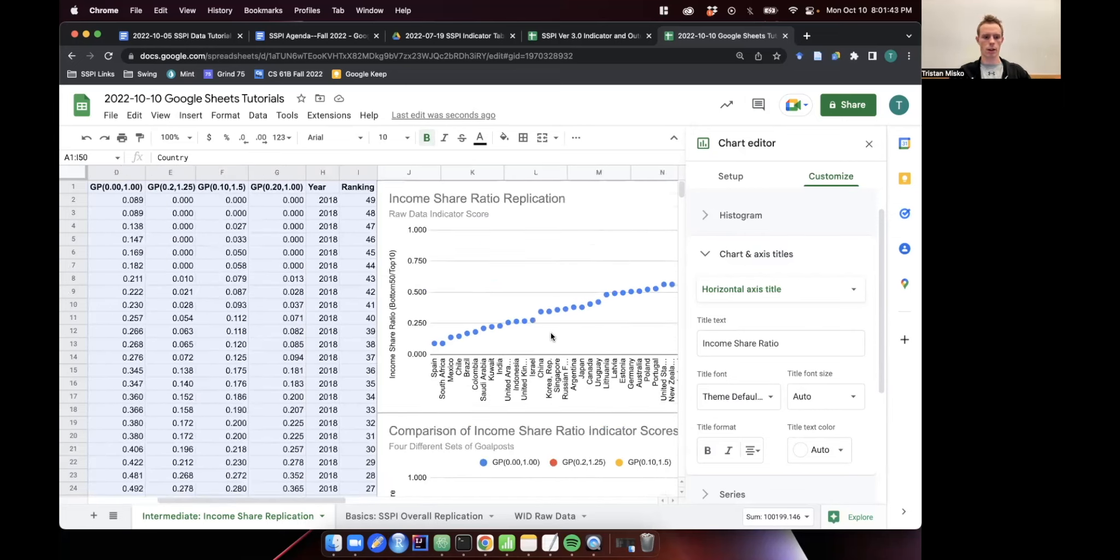
scroll(550, 331, "left", 4)
left_click(383, 254)
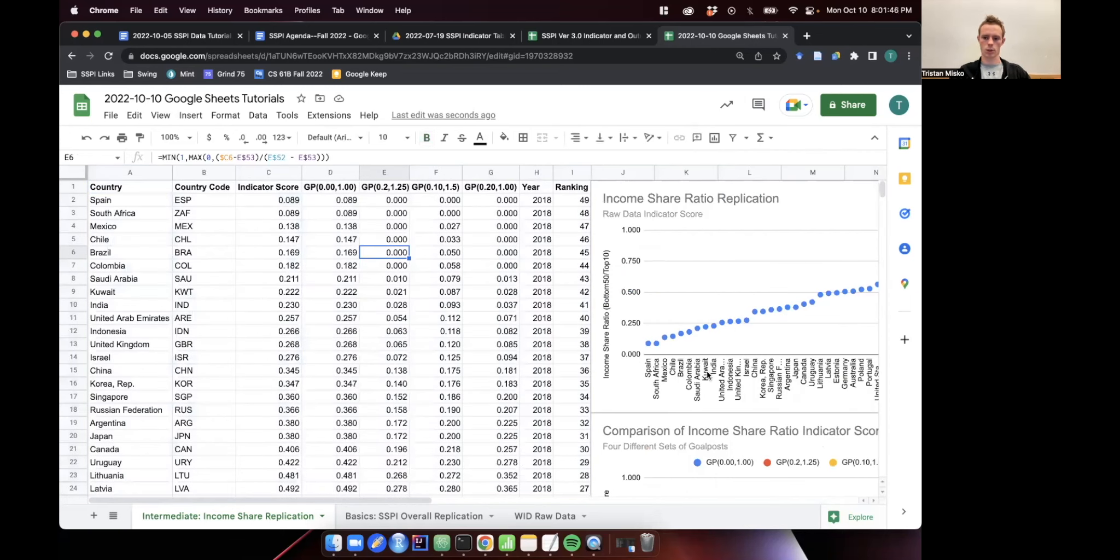
scroll(707, 370, "right", 5)
scroll(621, 368, "down", 10)
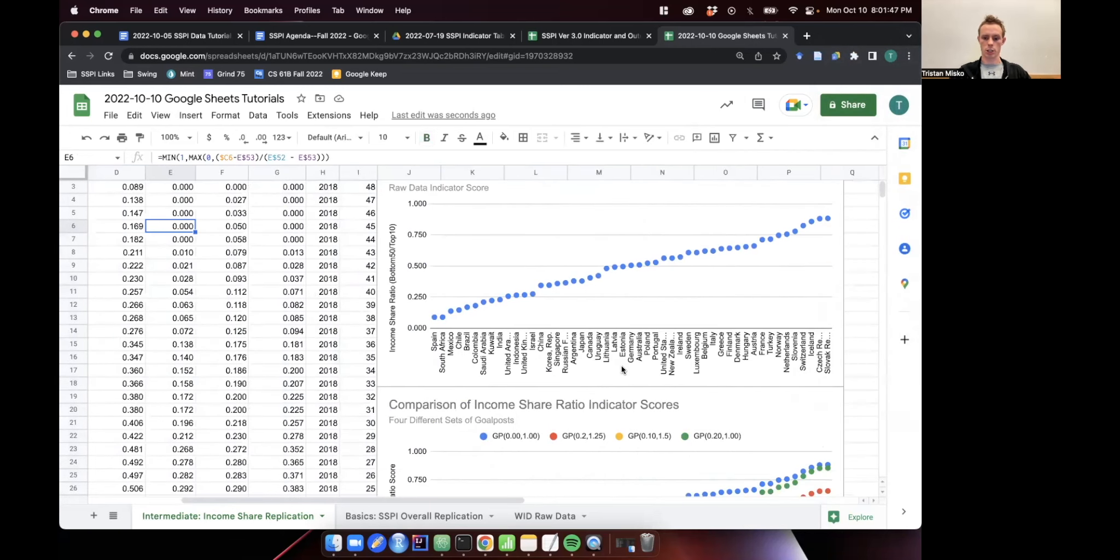
Try the formula =MEAN(C2:C50) for the Mean of the Indicator Score column in cell C56.
scroll(621, 367, "right", 2)
scroll(622, 368, "up", 10)
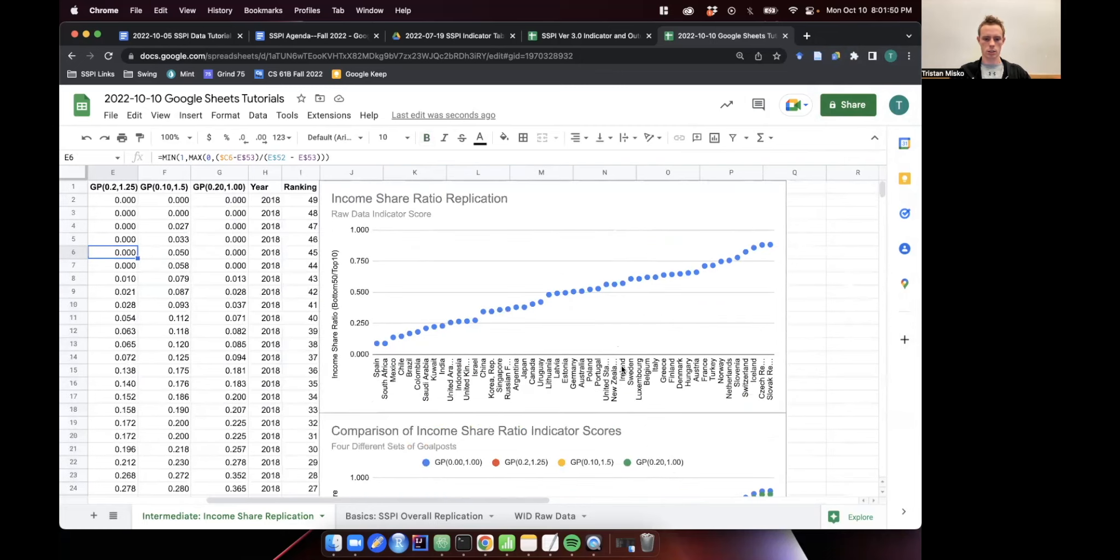
scroll(622, 370, "left", 4)
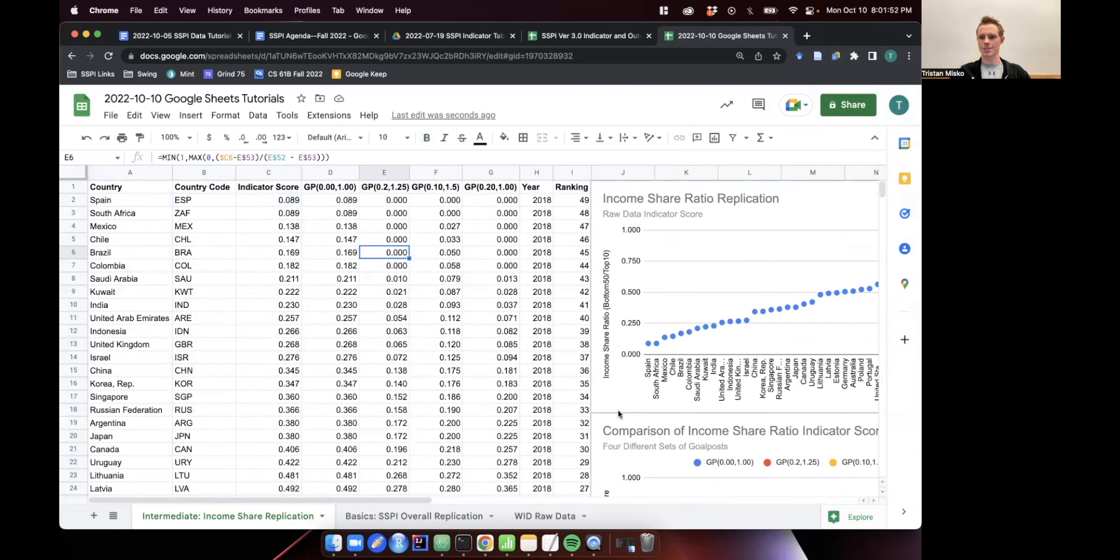
scroll(618, 414, "down", 10)
scroll(619, 414, "up", 5)
scroll(618, 409, "up", 3)
scroll(618, 410, "down", 8)
left_click(202, 356)
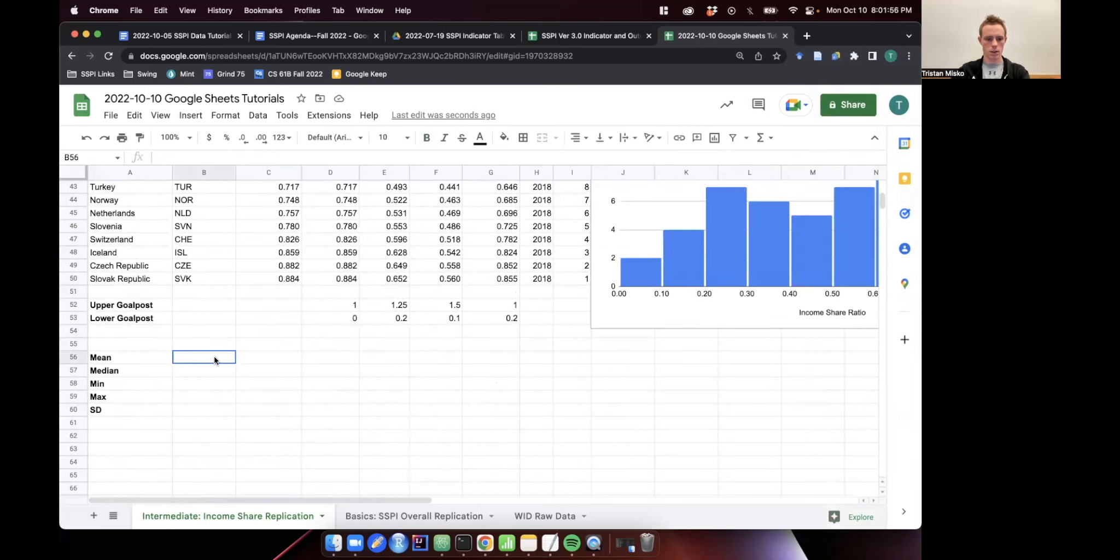
left_click(265, 359)
type("=")
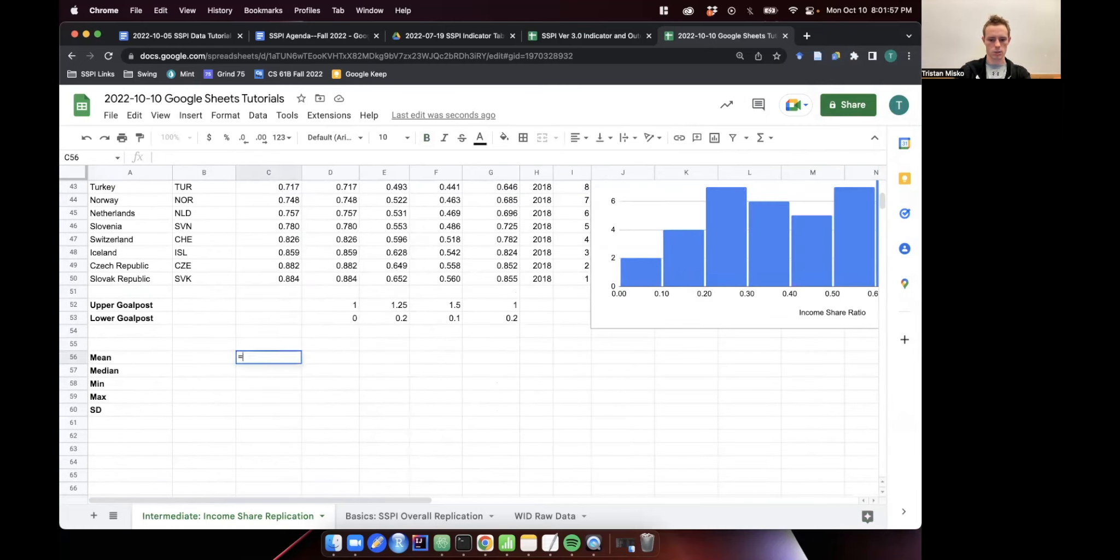
type("MEAN(C2")
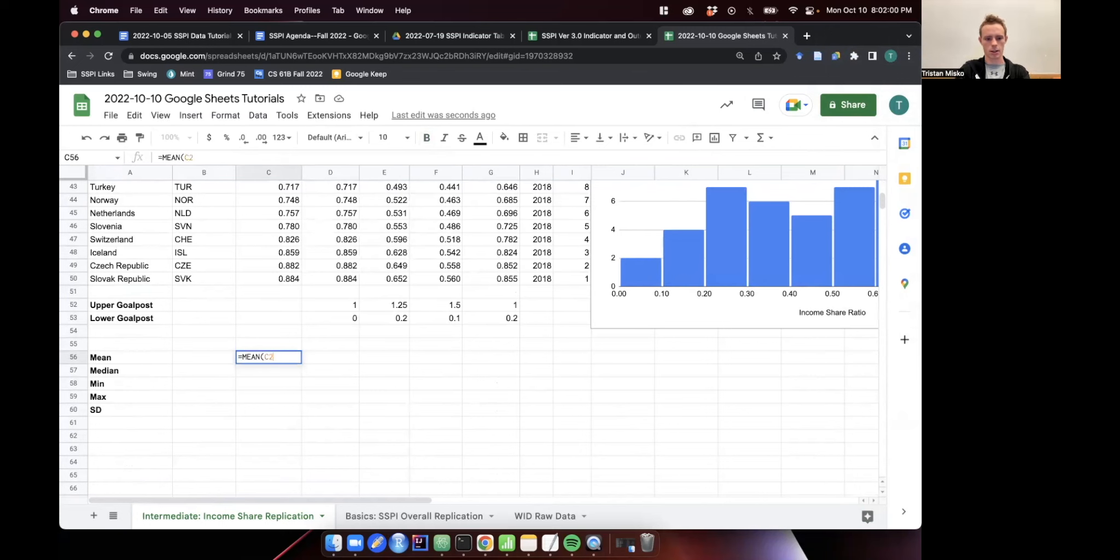
type(":C50")
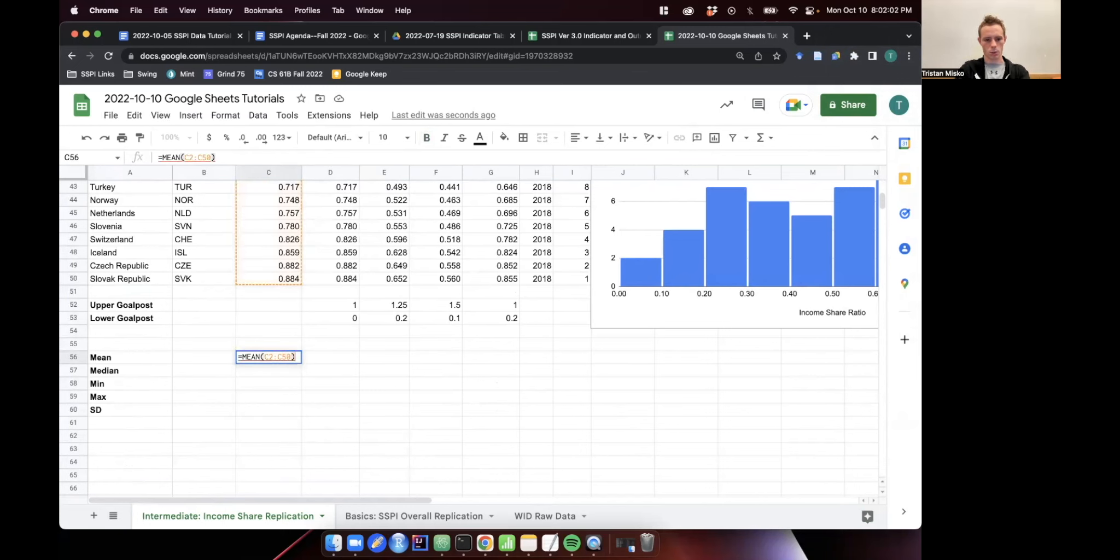
key("Return")
left_click(268, 358)
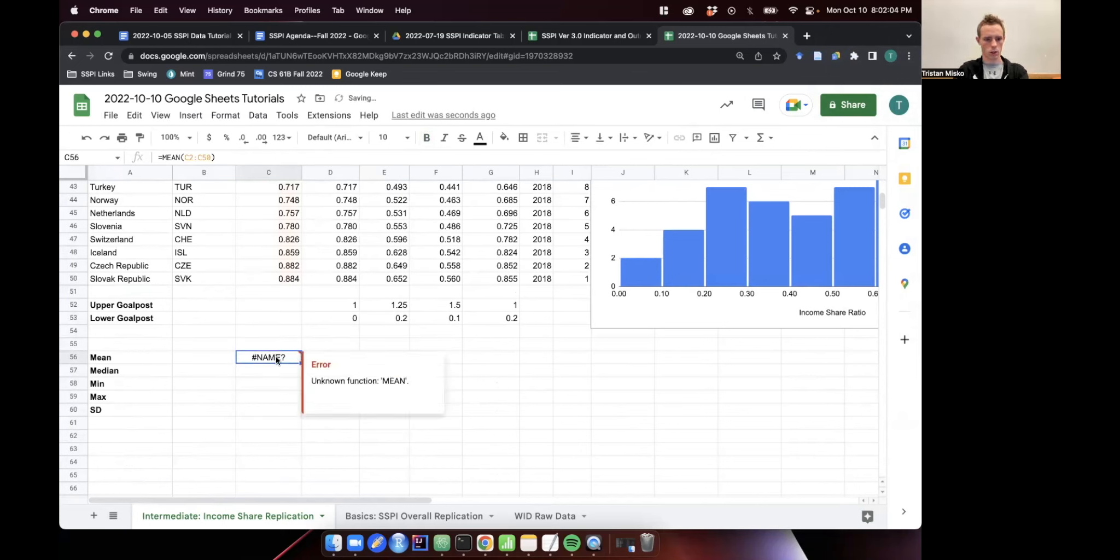
Replace the MEAN function in cell C56 with AVERAGE, keeping the range C2:C50.
double_click(174, 157)
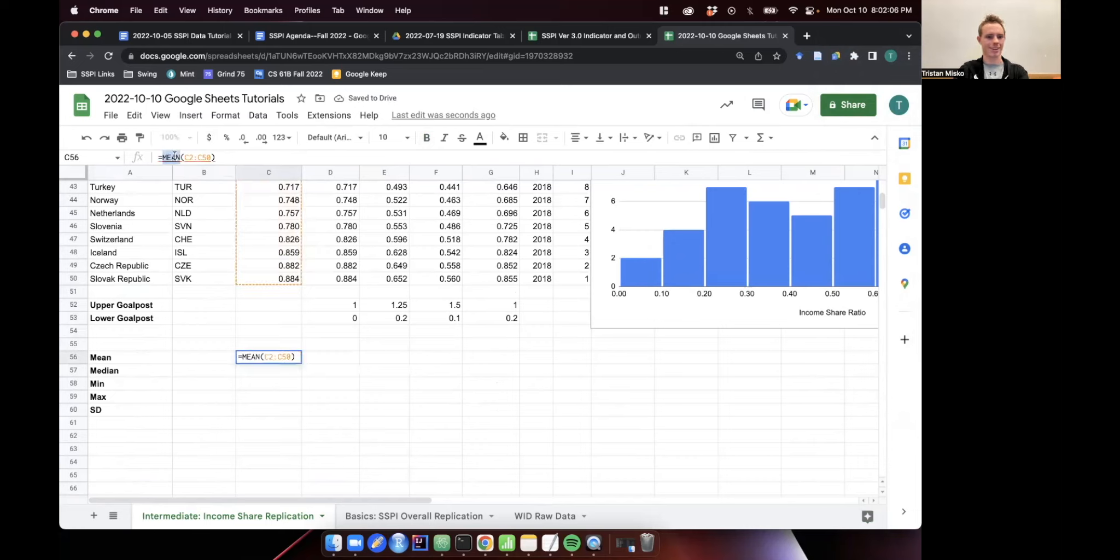
type("AVERAGE")
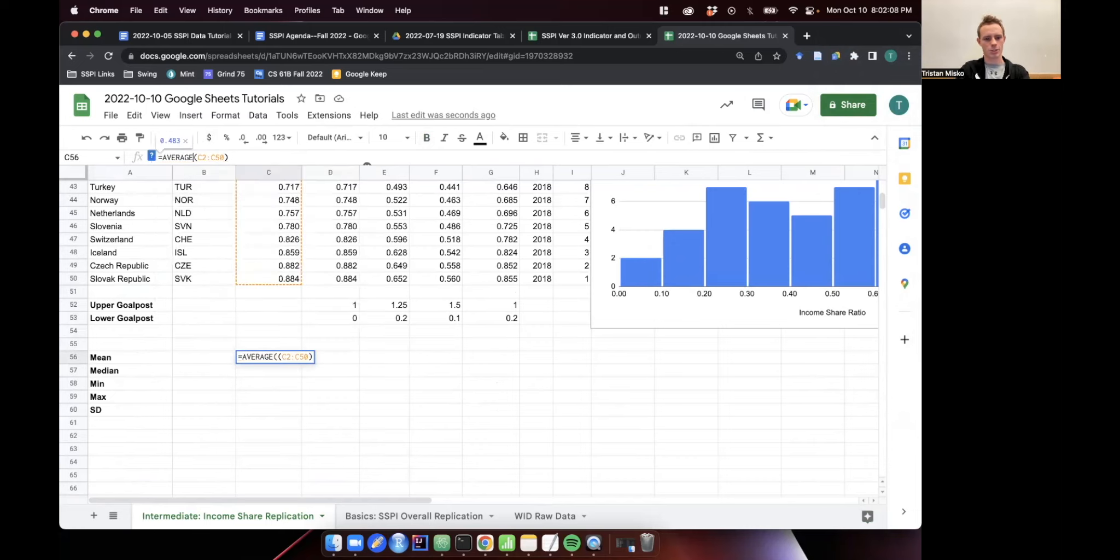
key("Return")
Calculate the median and minimum of the indicator scores with =MEDIAN(C2:C50) in C57 and =MIN(C2:C50) in C58.
type("=MEDIAN(")
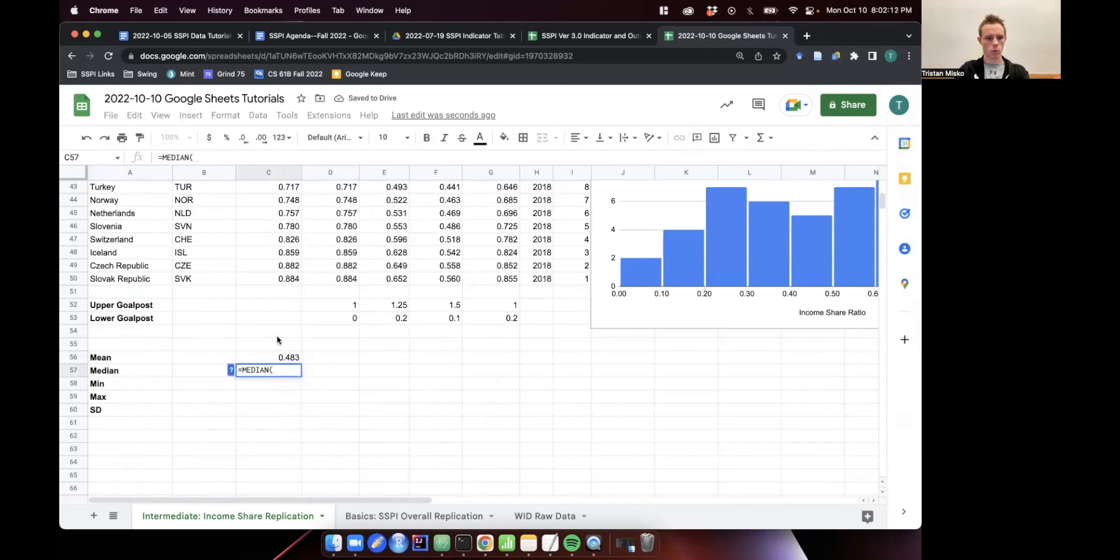
type("C2:C50)")
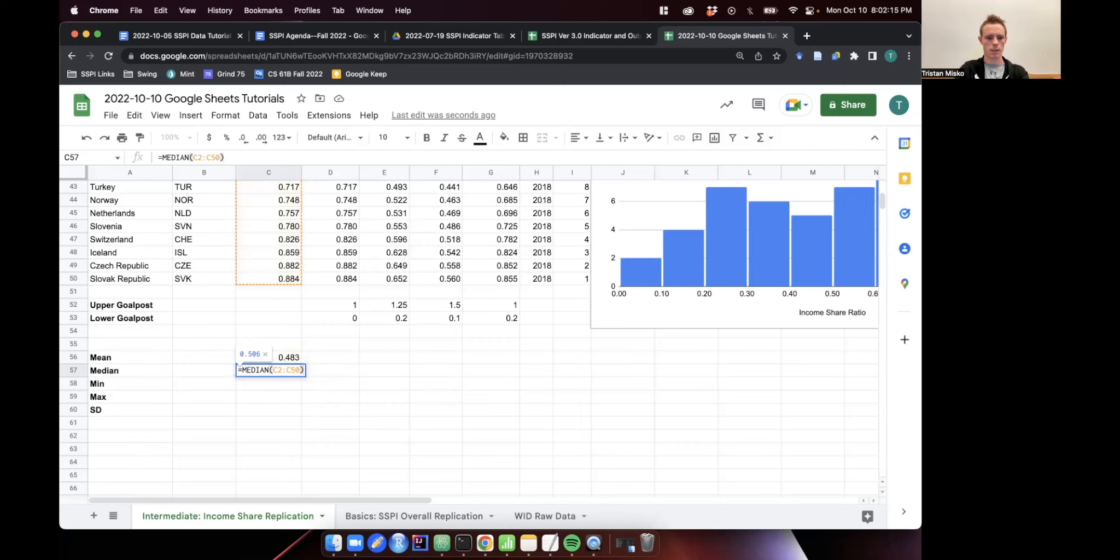
key("Return")
type("=MIN")
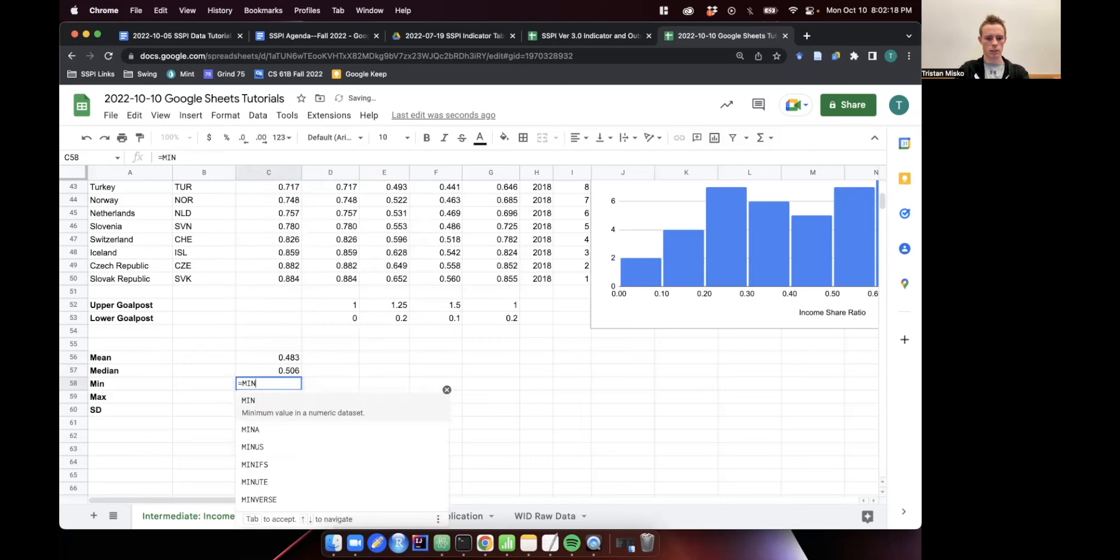
type("(C2:C50)")
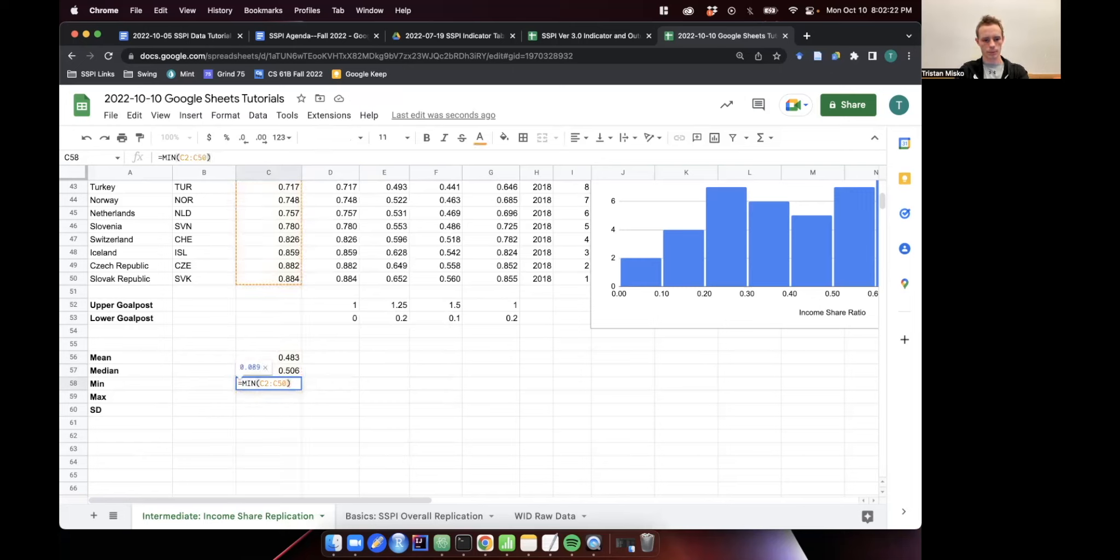
key("Return")
Calculate the maximum and standard deviation of the indicator scores with MAX over C2:C50 in C59 and STDEV over C2:C50 in C60.
type("=")
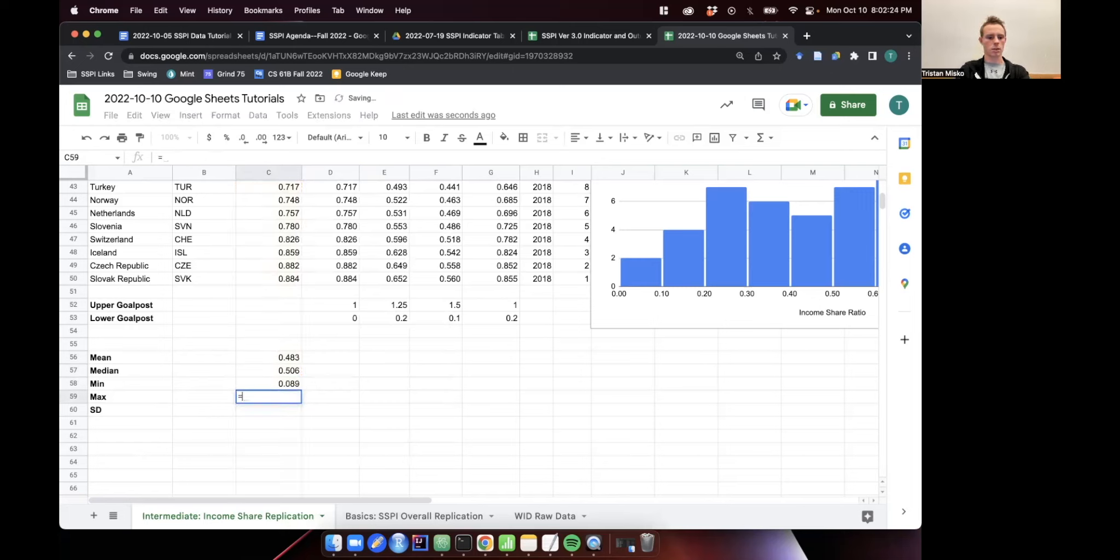
type("MAX")
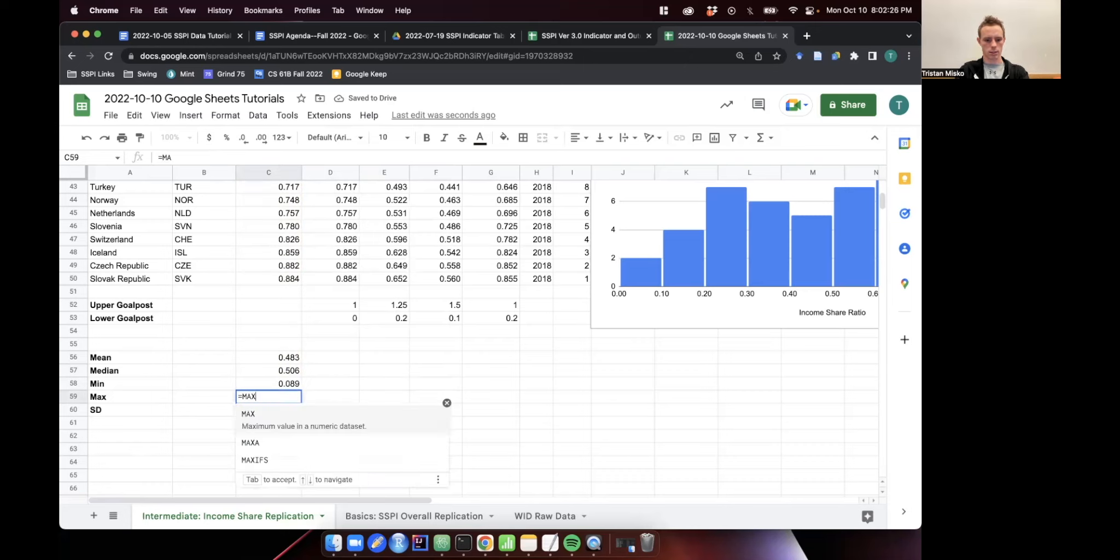
type("(C2:C5")
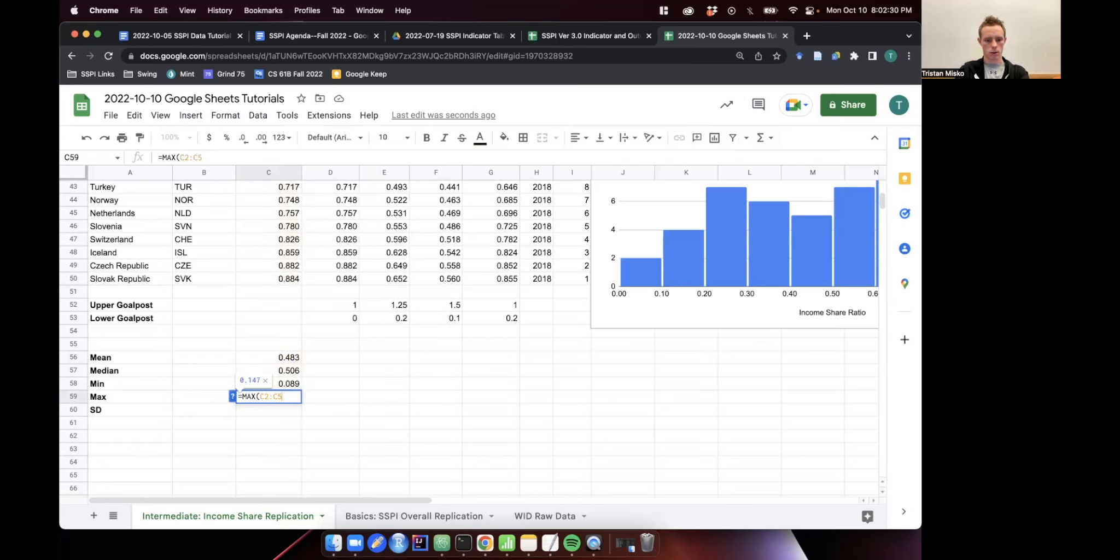
type("0")
key("Return")
type("=STDEV(C2:C50")
key("Return")
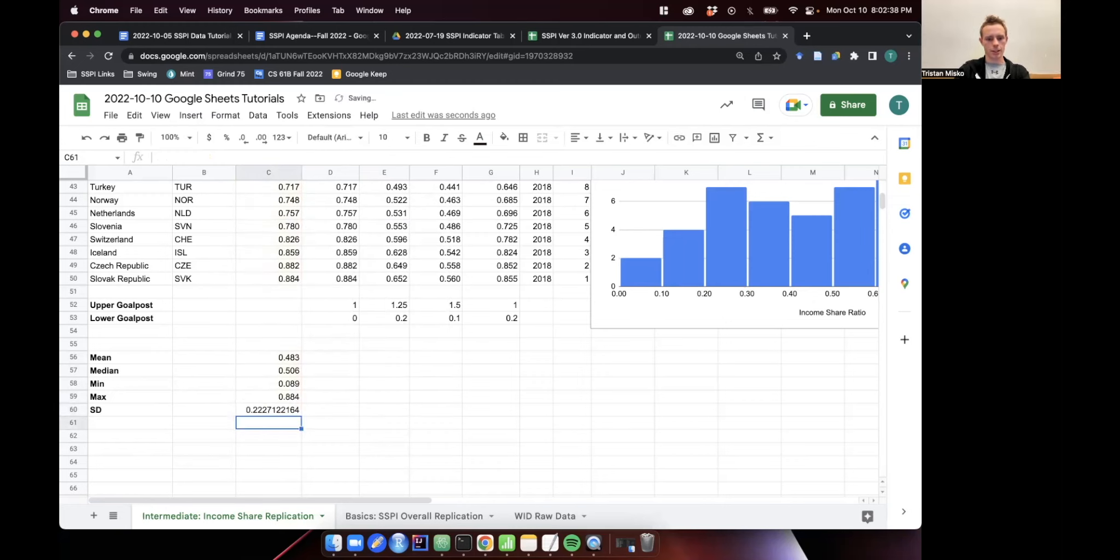
Fill the five summary statistic formulas from column C across the four goalpost columns, covering C56:G60.
left_click_drag(267, 361, 511, 414)
scroll(539, 394, "up", 5)
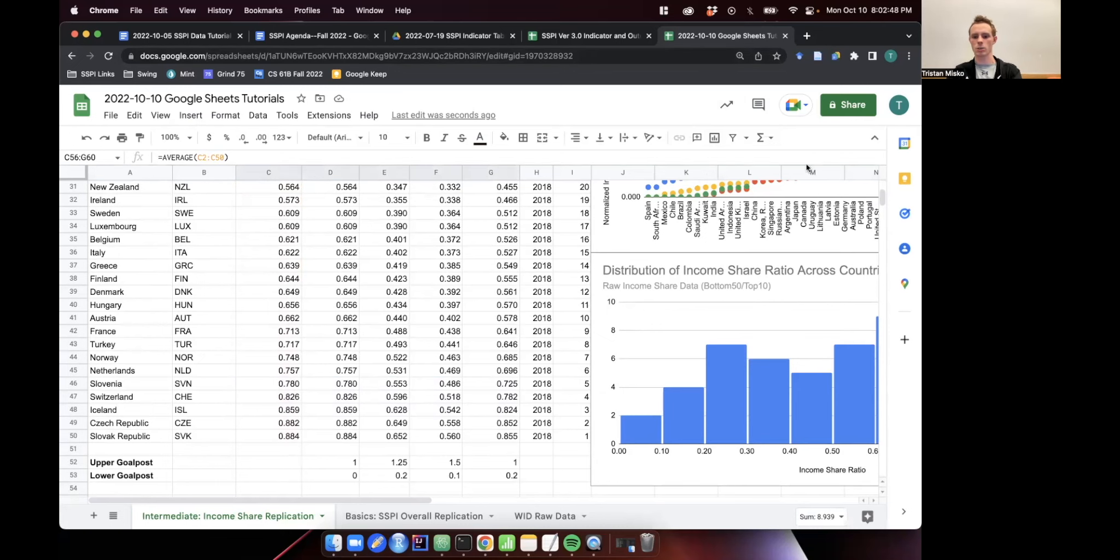
scroll(760, 256, "up", 10)
scroll(761, 256, "right", 5)
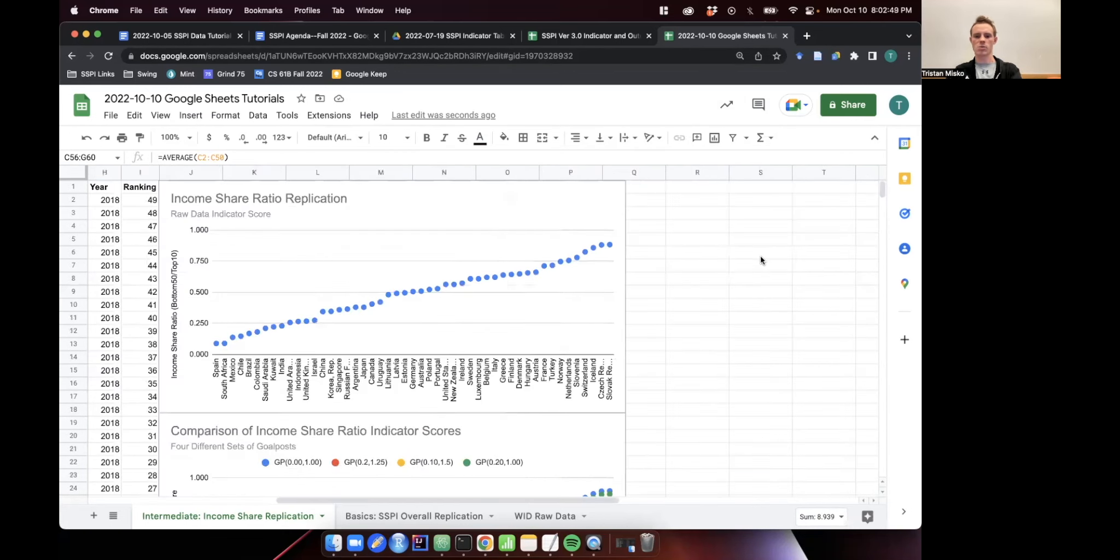
scroll(760, 255, "left", 6)
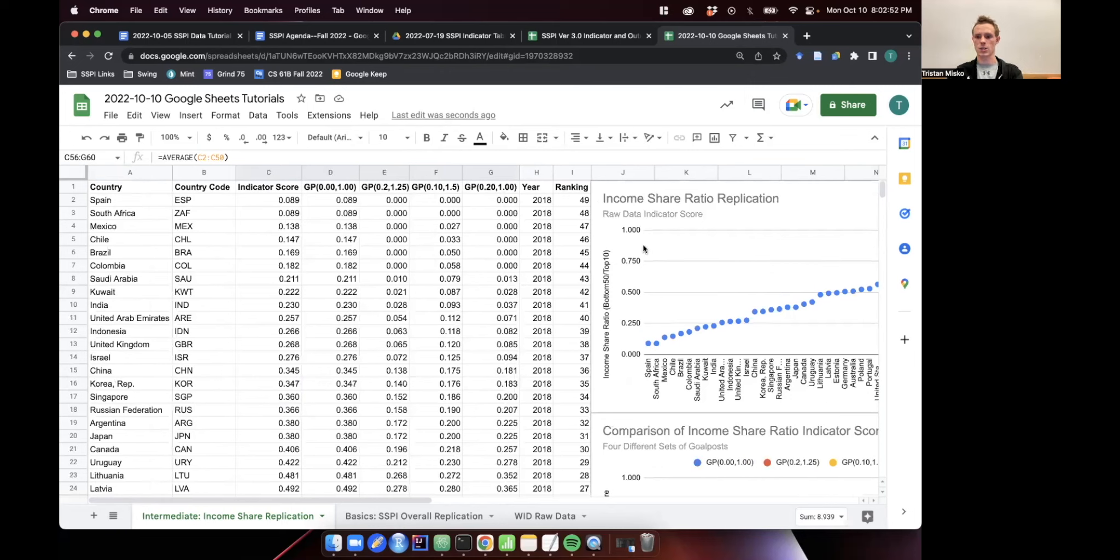